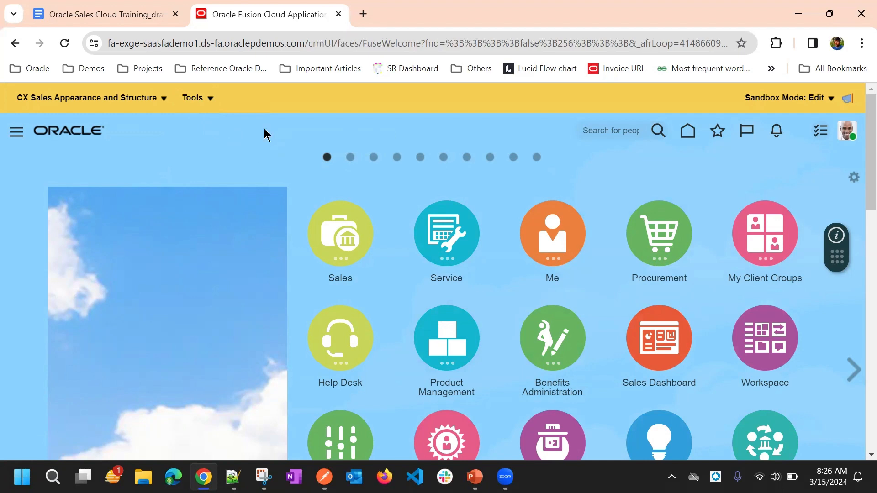
Step: View the sandbox's navigation structure configuration, and return to the home page
left_click(198, 98)
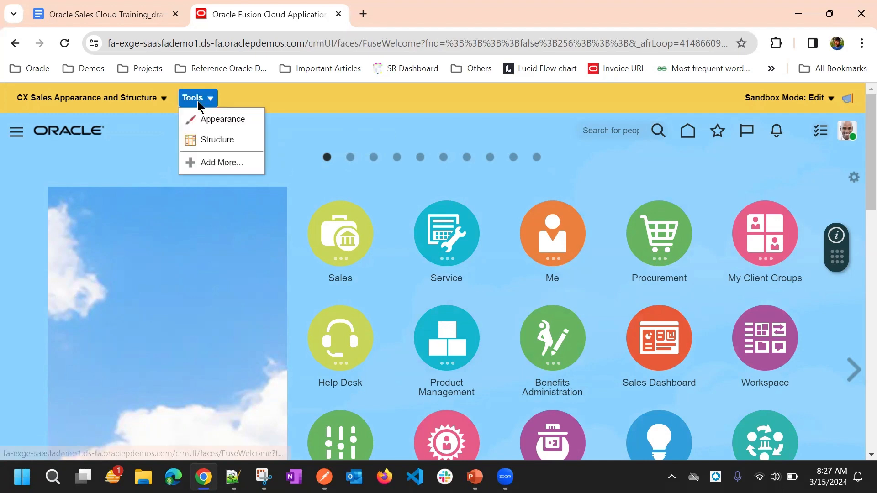
left_click(220, 136)
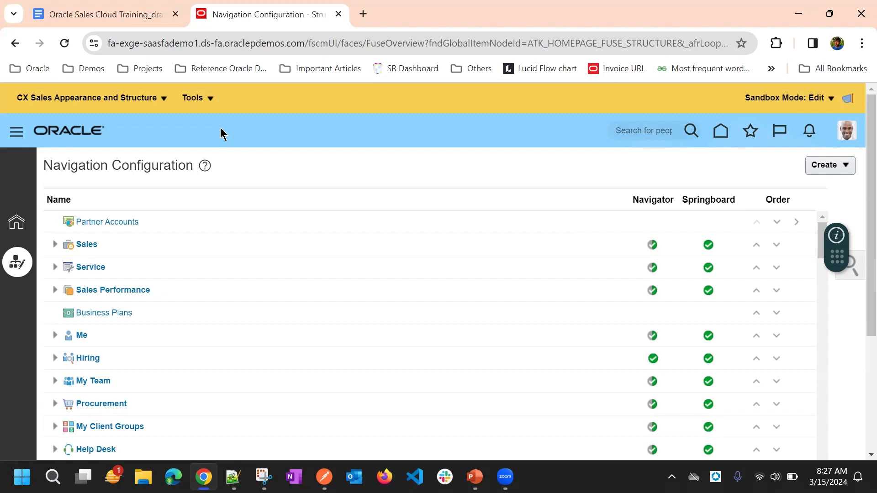
left_click(721, 132)
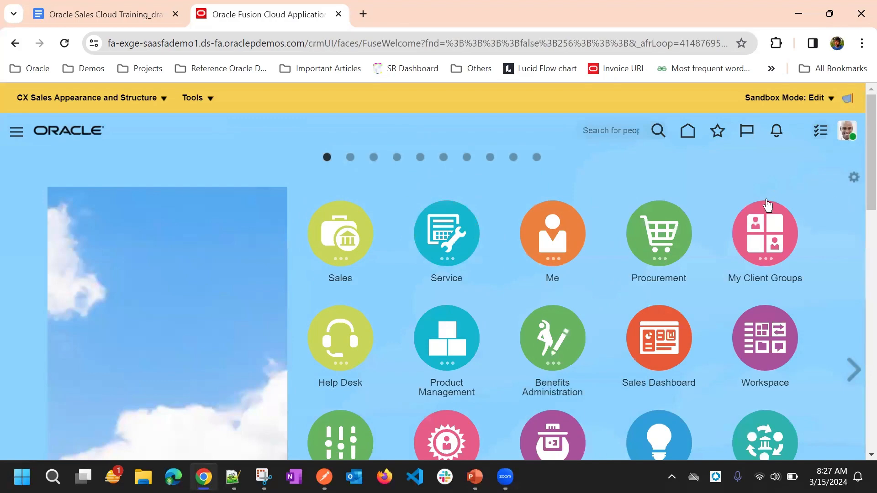
Step: Look through the springboard icons on the home page
scroll(323, 247, "down", 8)
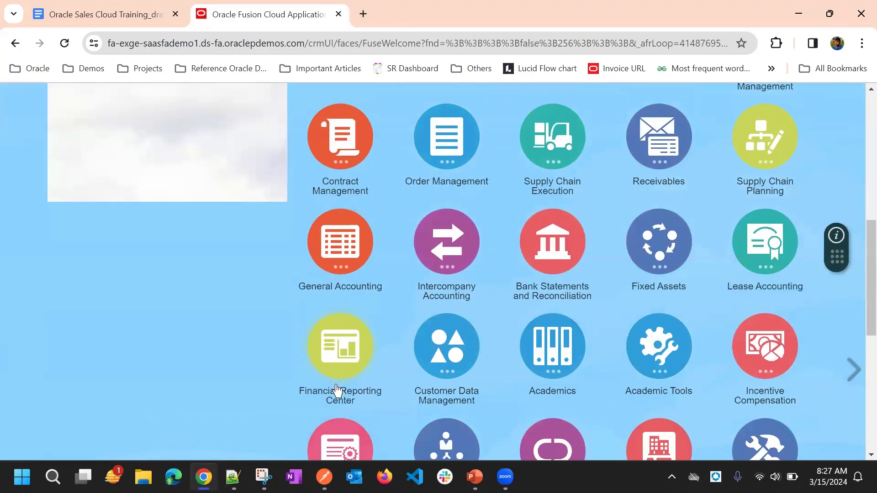
scroll(337, 391, "up", 8)
scroll(364, 289, "up", 1)
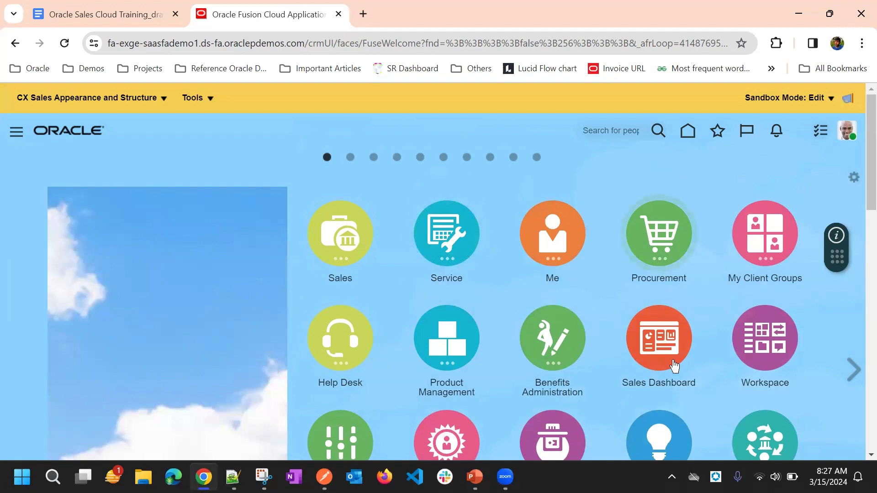
scroll(606, 325, "down", 4)
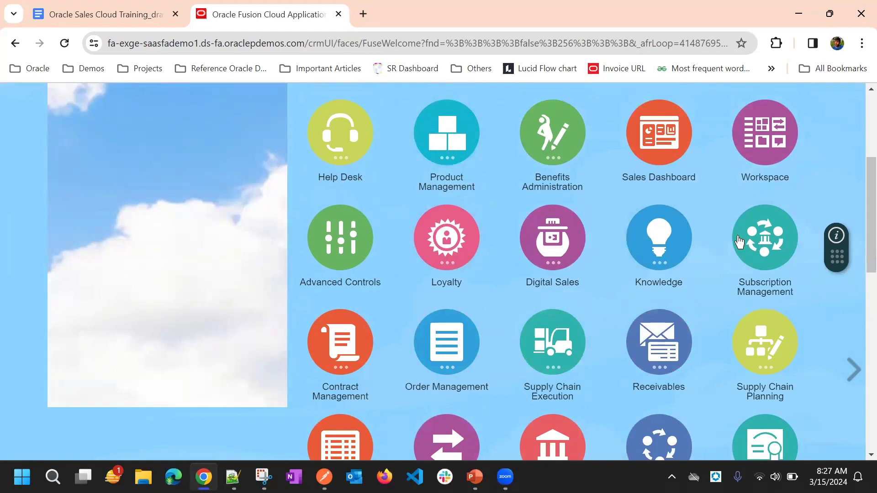
scroll(754, 393, "down", 4)
scroll(737, 409, "up", 7)
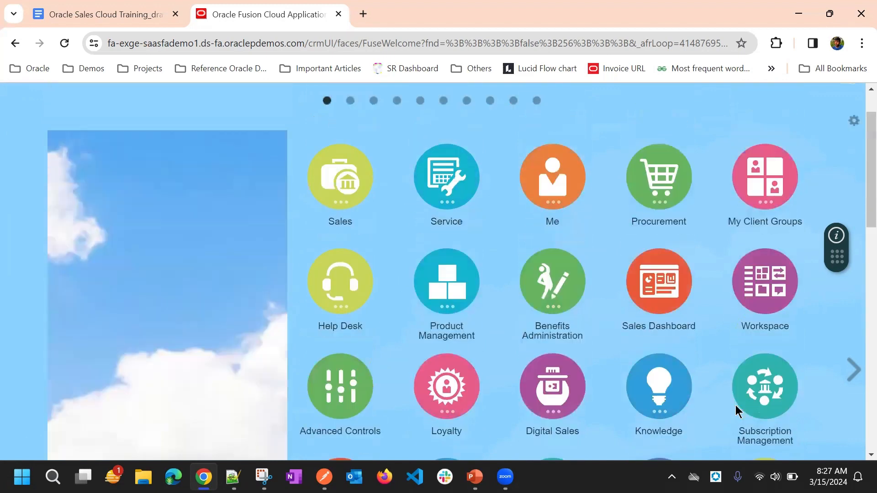
scroll(735, 409, "up", 1)
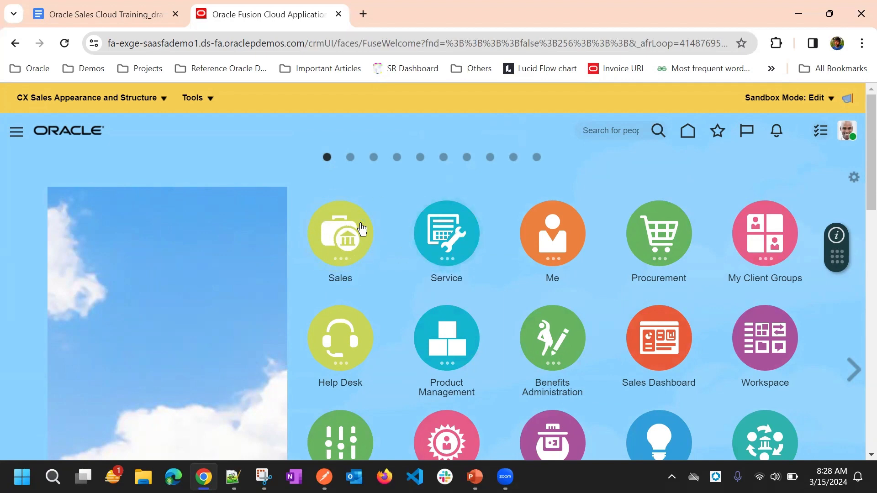
Step: Expand the Sales group on the home page springboard and look through its page entries
left_click(338, 227)
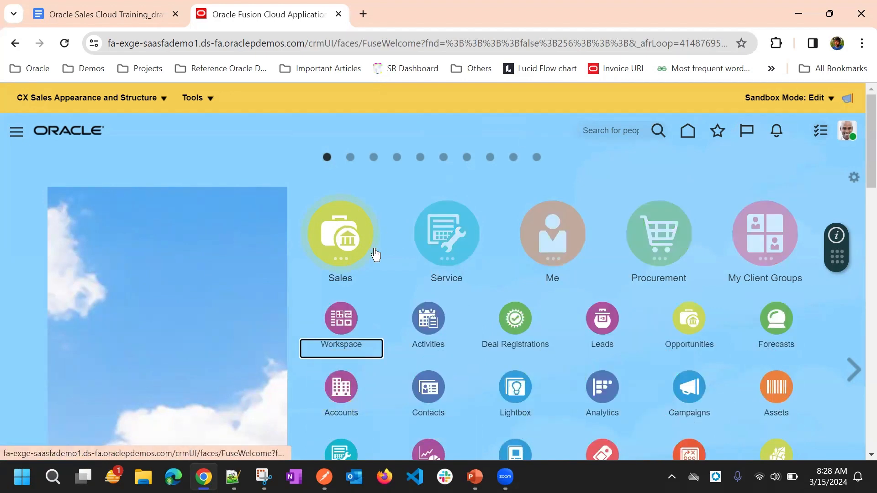
scroll(372, 255, "down", 1)
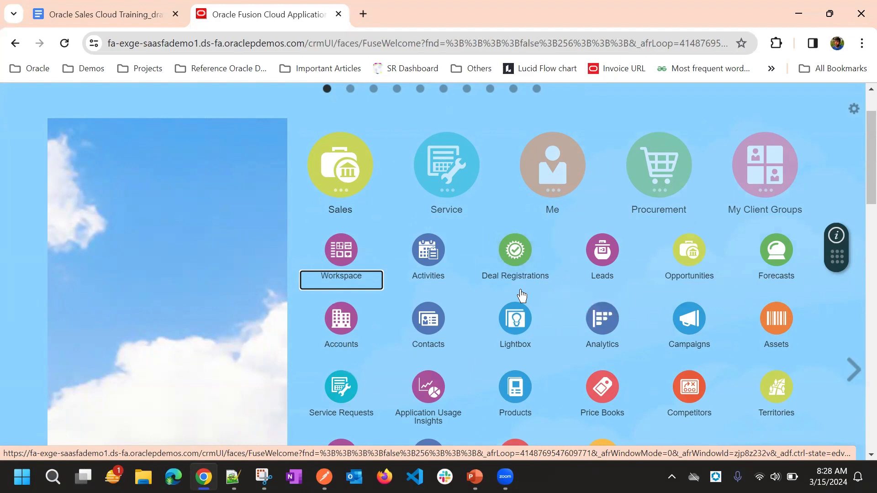
scroll(409, 276, "up", 1)
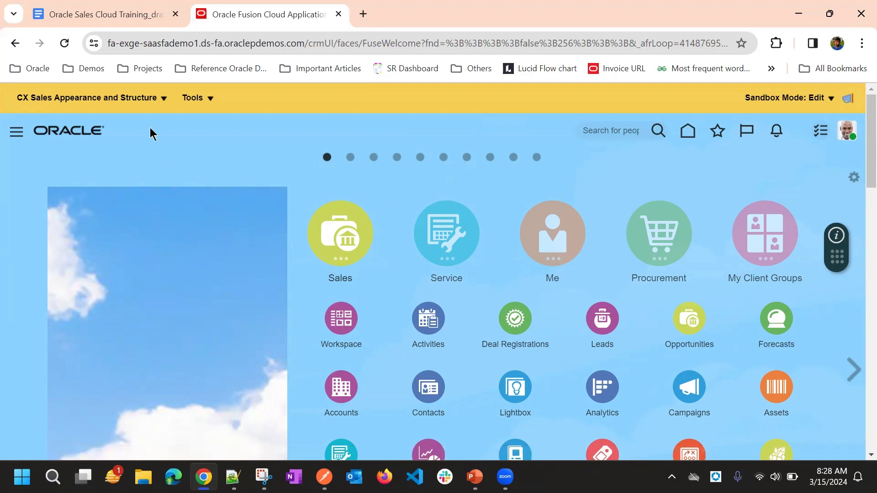
Step: Apply the saved Vision_Default theme in the sandbox's appearance settings
left_click(195, 97)
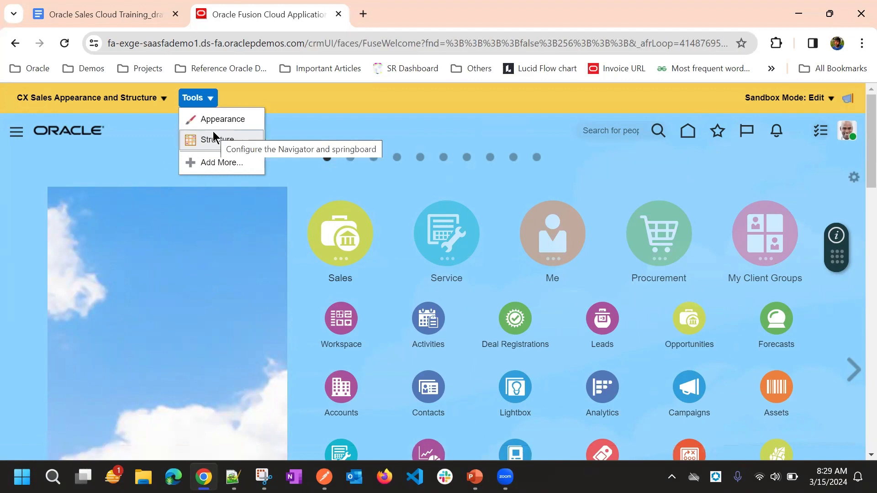
left_click(220, 121)
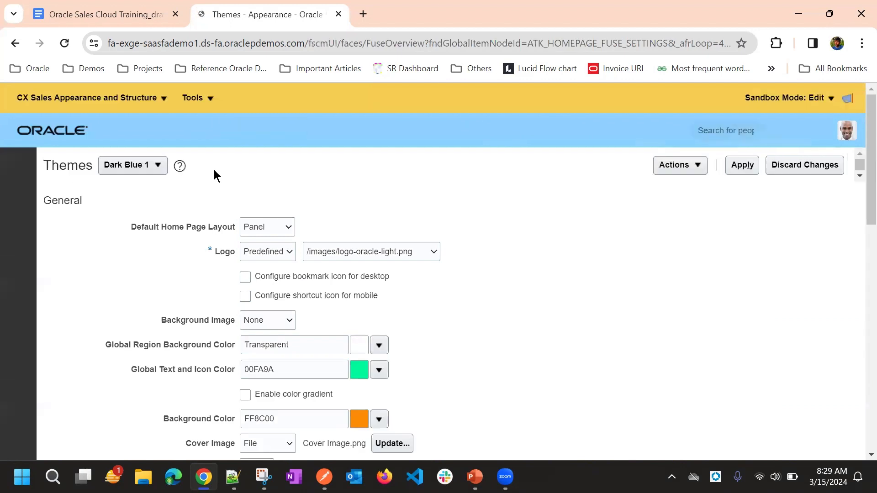
left_click(143, 166)
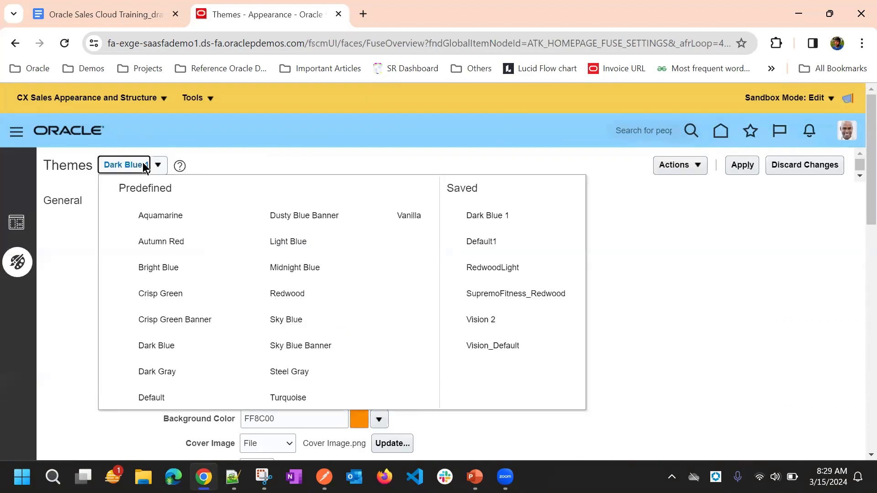
left_click(528, 348)
left_click(743, 173)
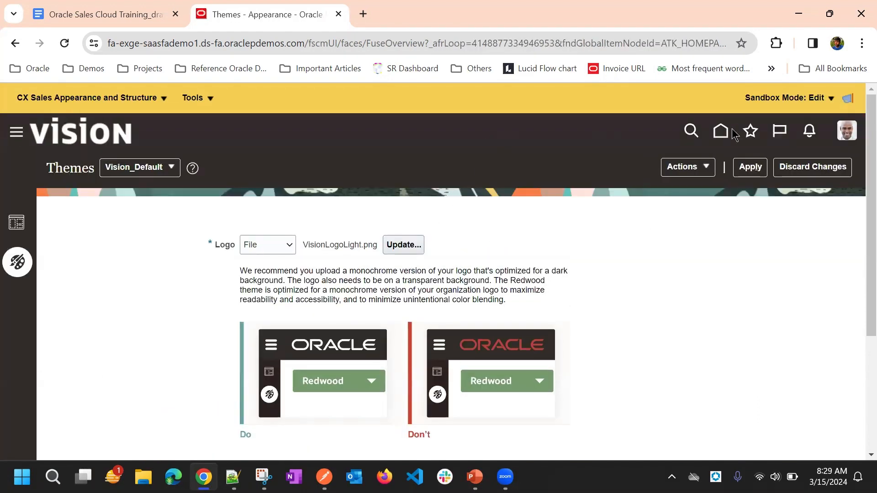
Step: Open the sandbox's navigation structure configuration and compare its entries with the navigator's groups
left_click(194, 98)
left_click(229, 141)
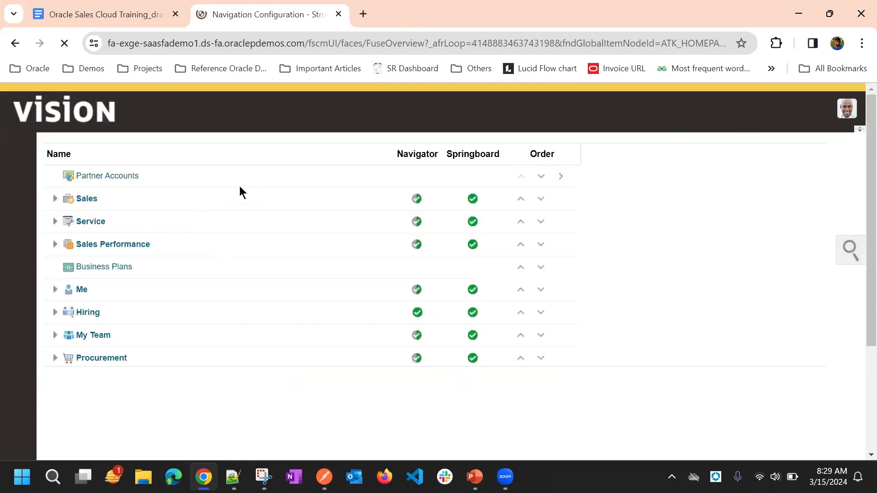
scroll(347, 182, "down", 3)
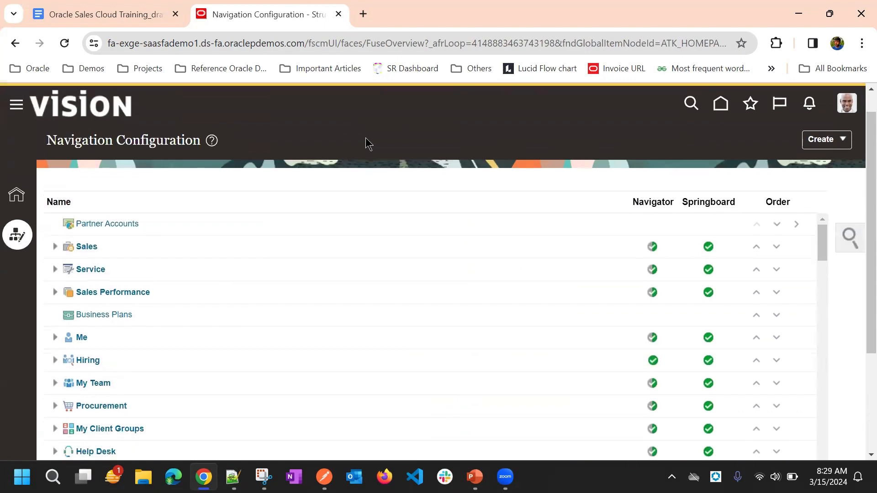
scroll(319, 192, "up", 3)
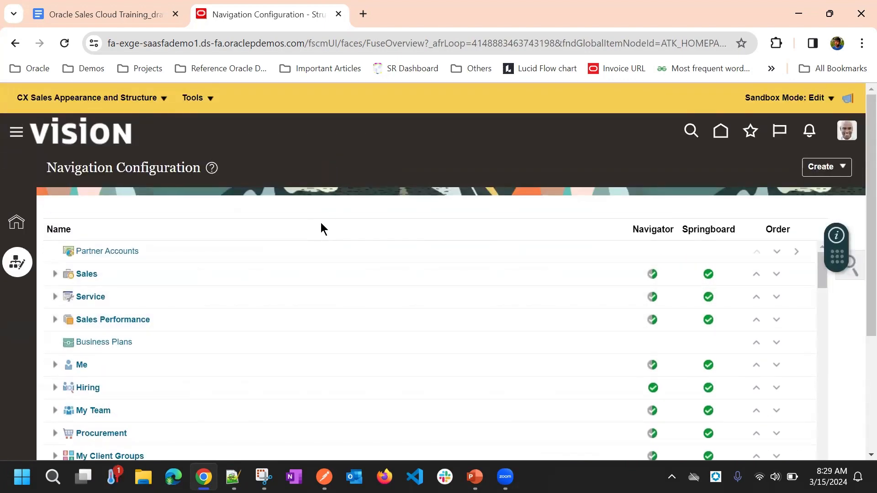
scroll(341, 185, "down", 3)
scroll(300, 229, "up", 3)
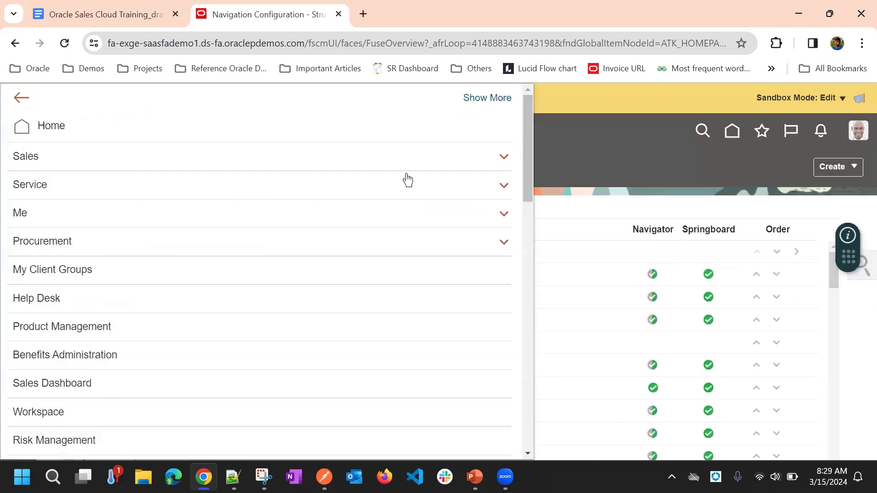
left_click(577, 125)
Step: Review the list of navigation groups, and open the Sales group's settings and cancel without changes
scroll(354, 165, "down", 2)
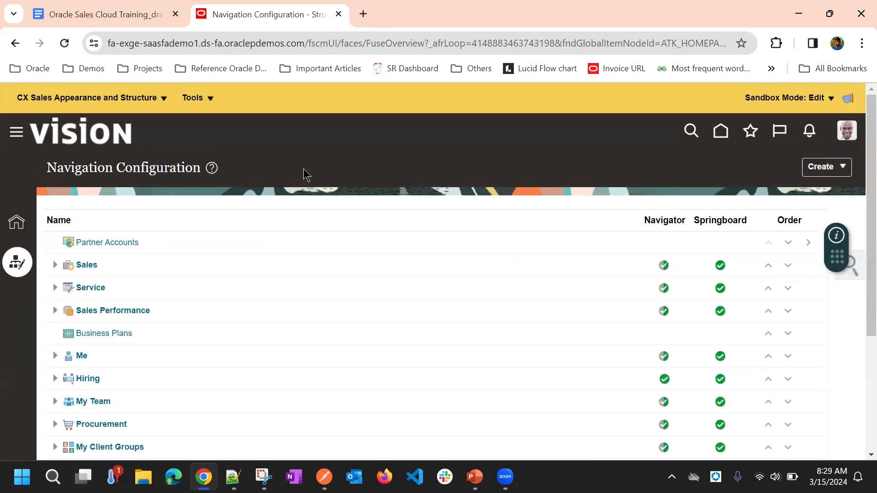
scroll(292, 202, "down", 4)
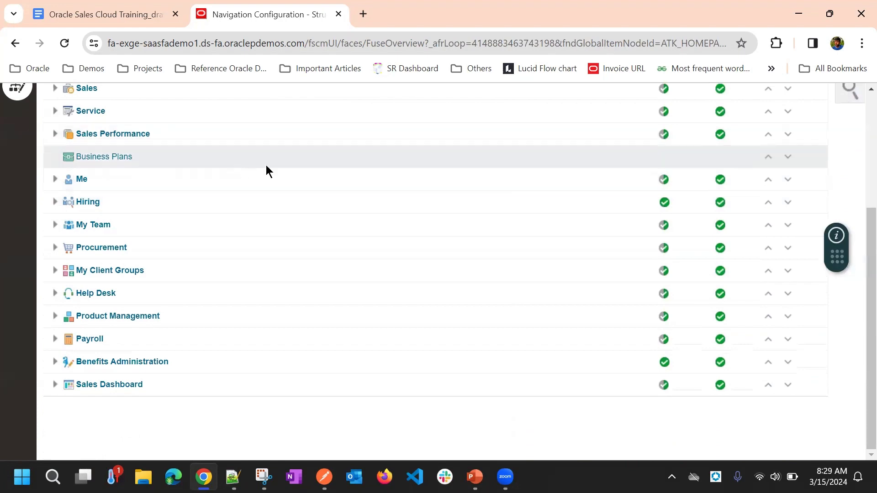
scroll(277, 173, "up", 3)
scroll(272, 171, "down", 3)
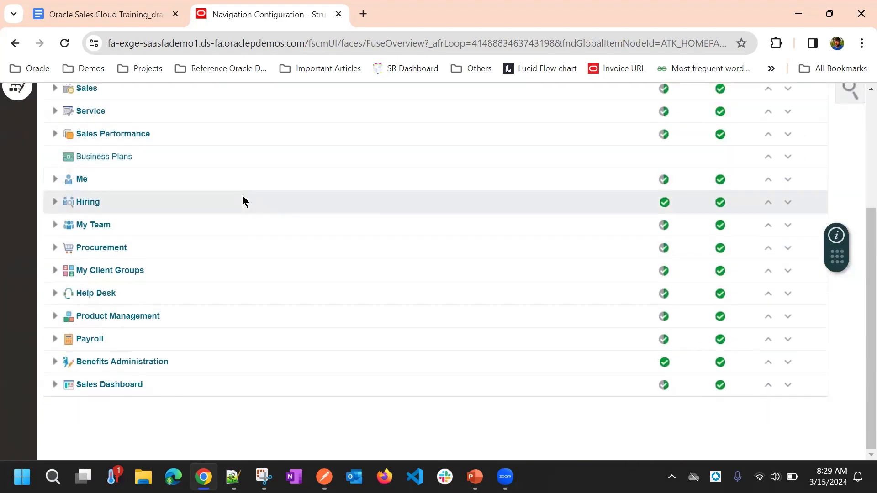
scroll(274, 182, "up", 4)
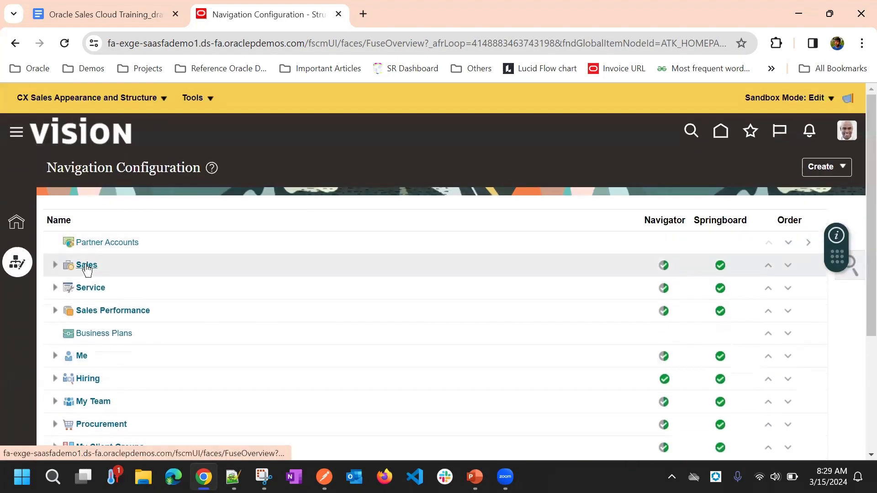
left_click(88, 266)
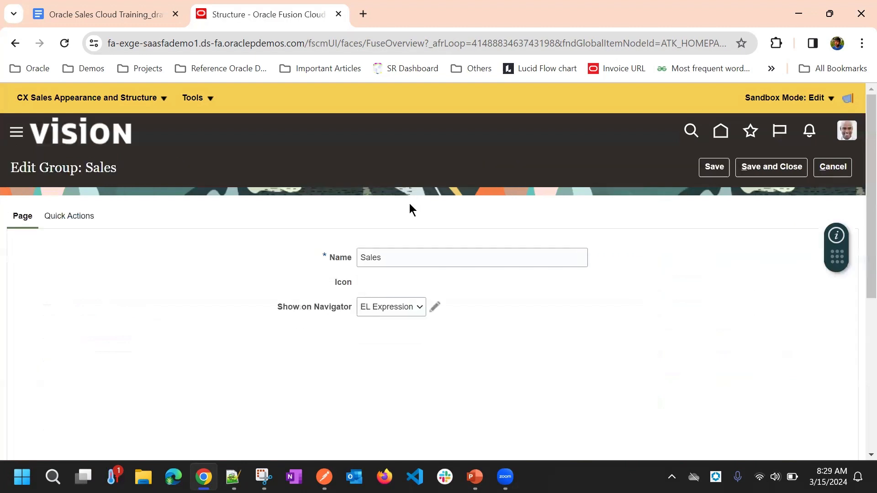
left_click(833, 166)
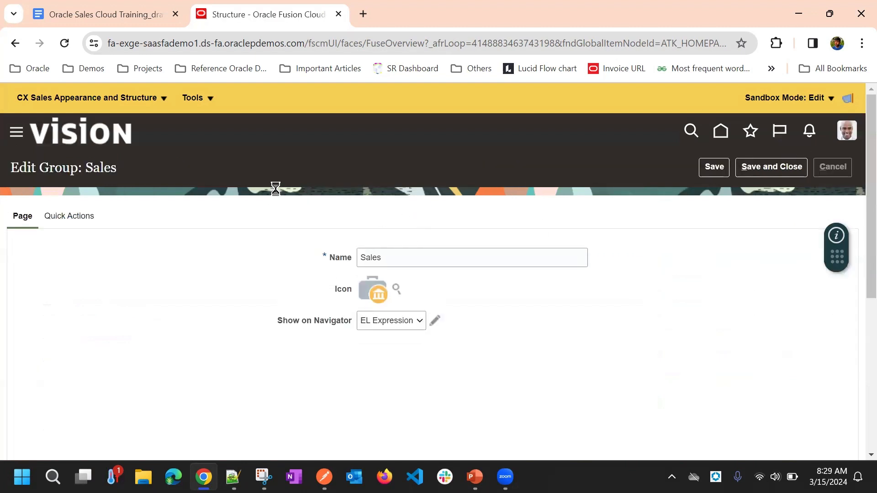
Step: Open the Service group for editing and set Show on Navigator to No
left_click(85, 288)
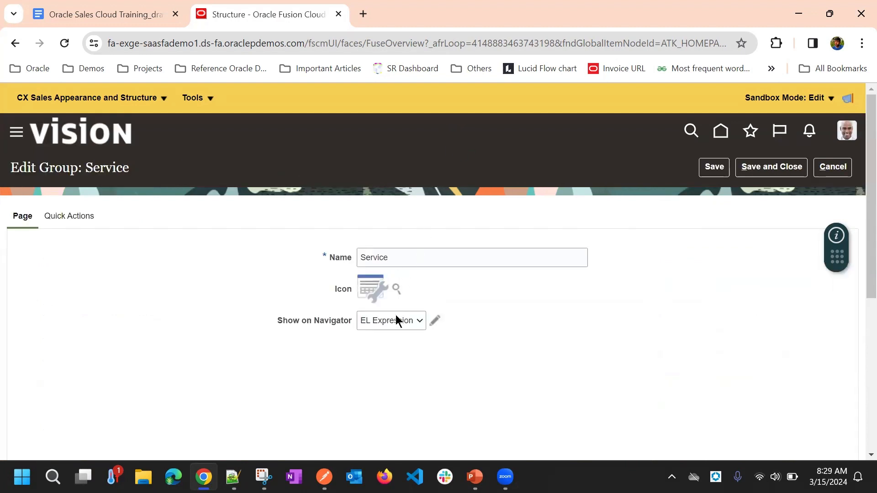
left_click(394, 321)
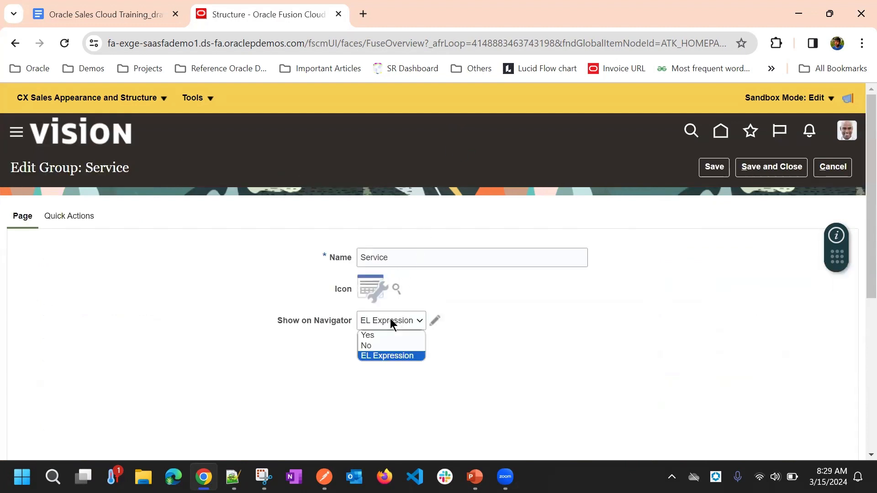
left_click(377, 344)
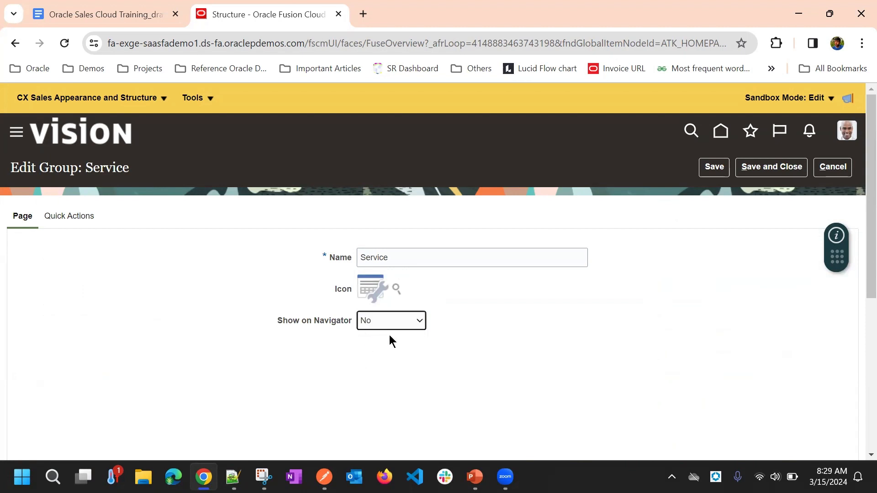
Step: Browse the page entry icons available for the Service group without choosing one, and check its name field
left_click(396, 290)
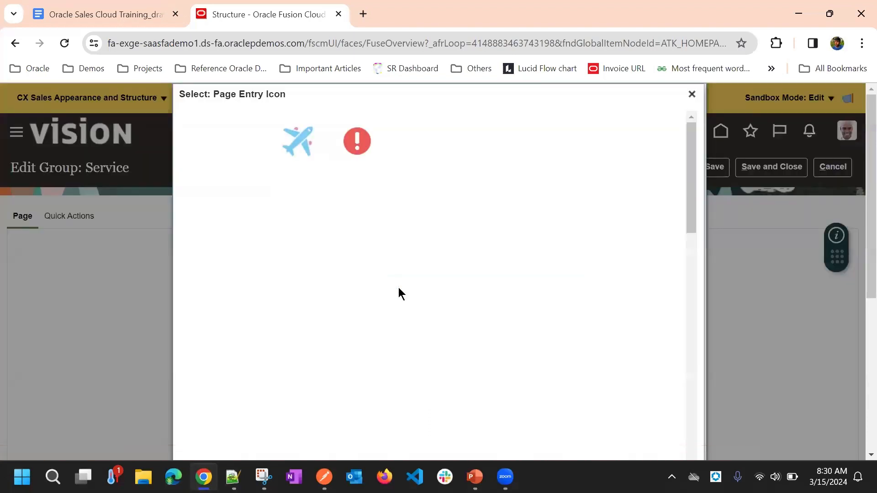
scroll(347, 182, "down", 15)
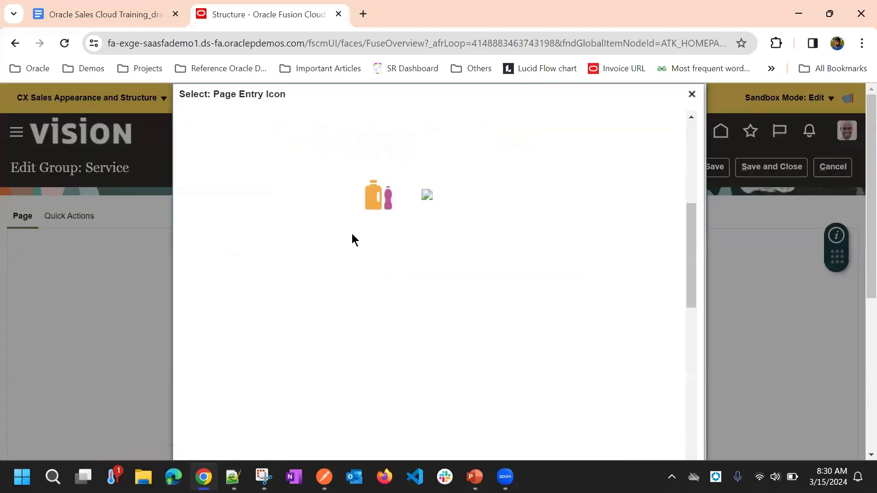
scroll(373, 265, "down", 5)
scroll(435, 204, "up", 9)
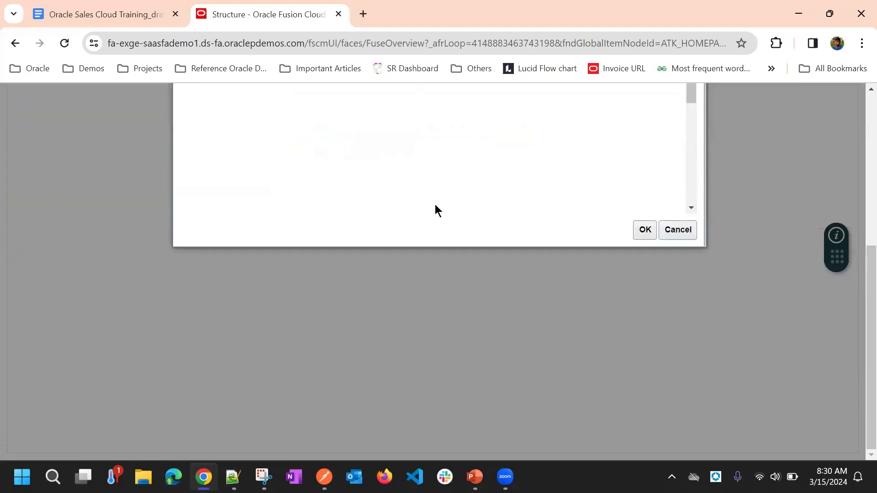
scroll(371, 216, "up", 5)
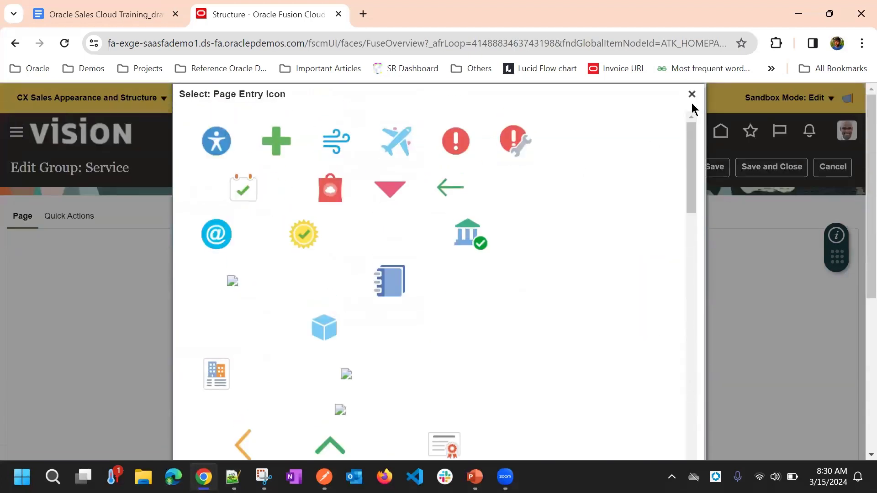
left_click(691, 94)
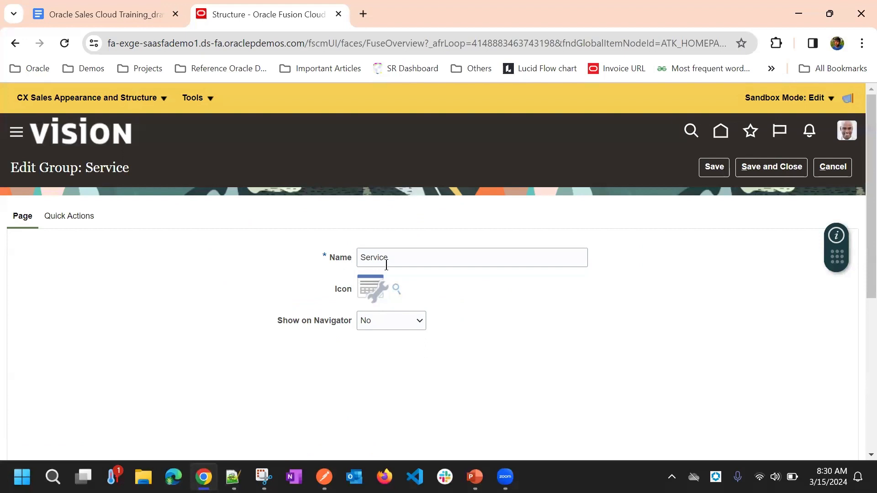
left_click_drag(361, 259, 457, 268)
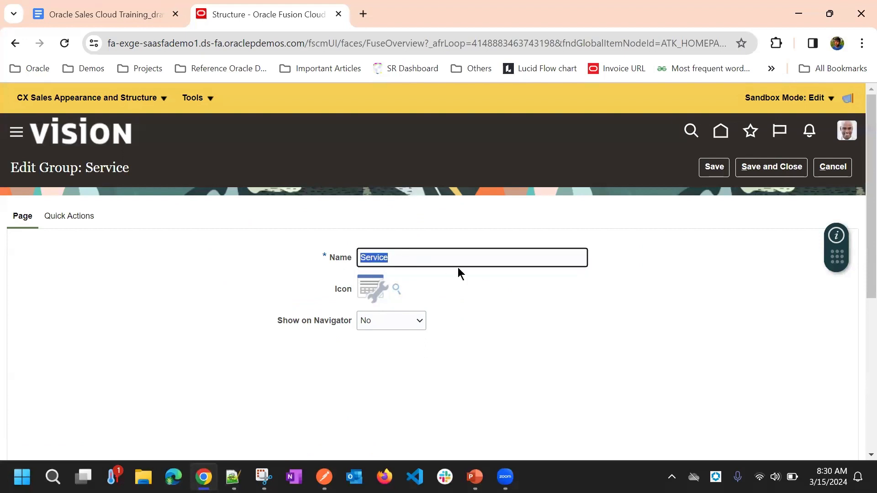
left_click(483, 314)
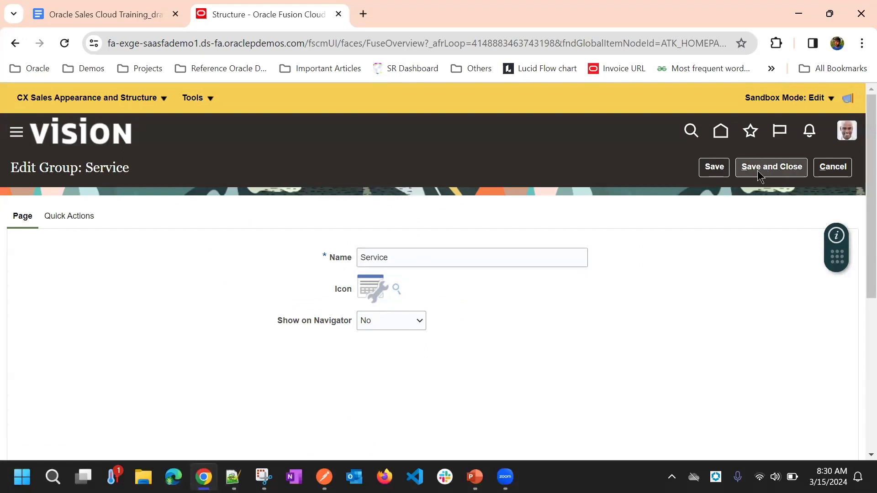
Step: Save the Service group's page settings and expand Service Center Quick Links among its quick actions
left_click(714, 169)
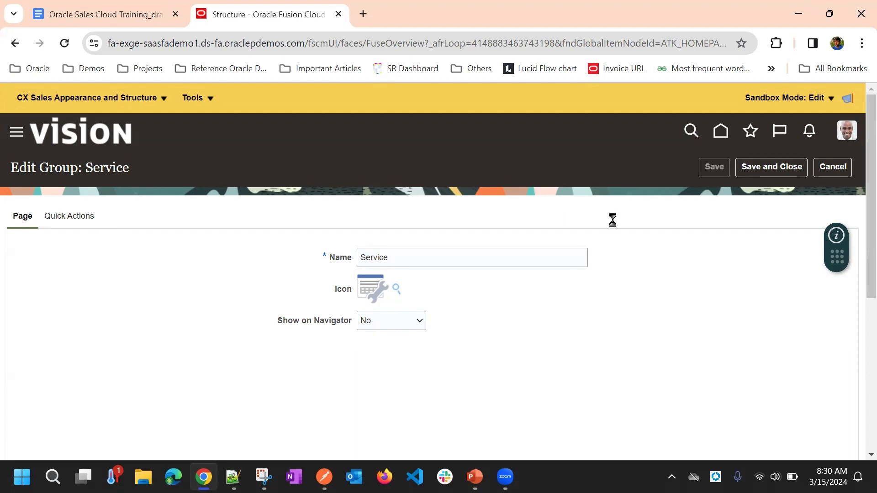
left_click(77, 219)
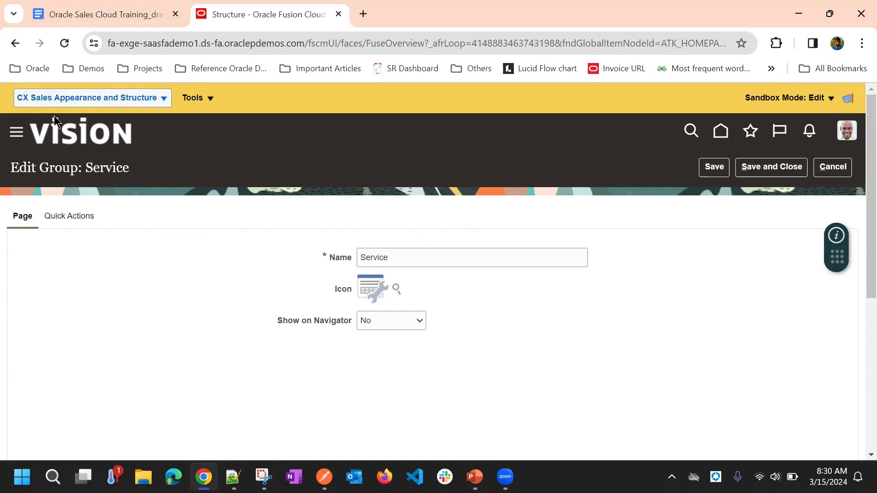
left_click(68, 216)
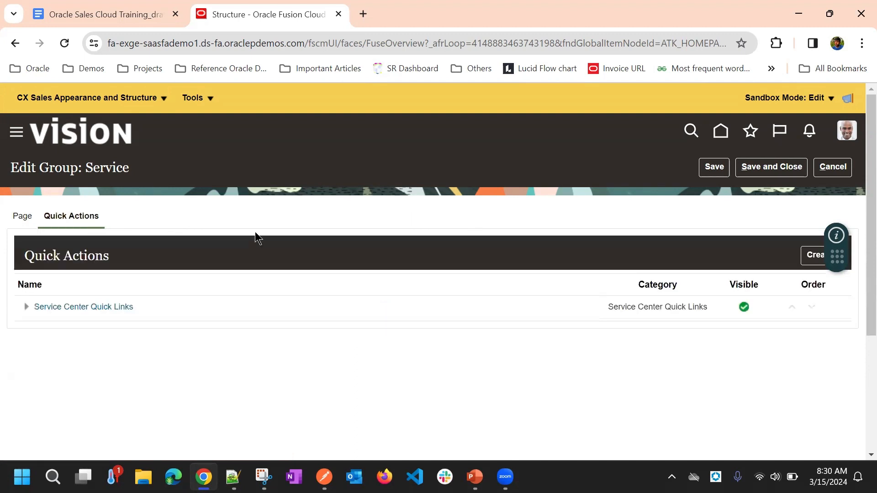
left_click(27, 307)
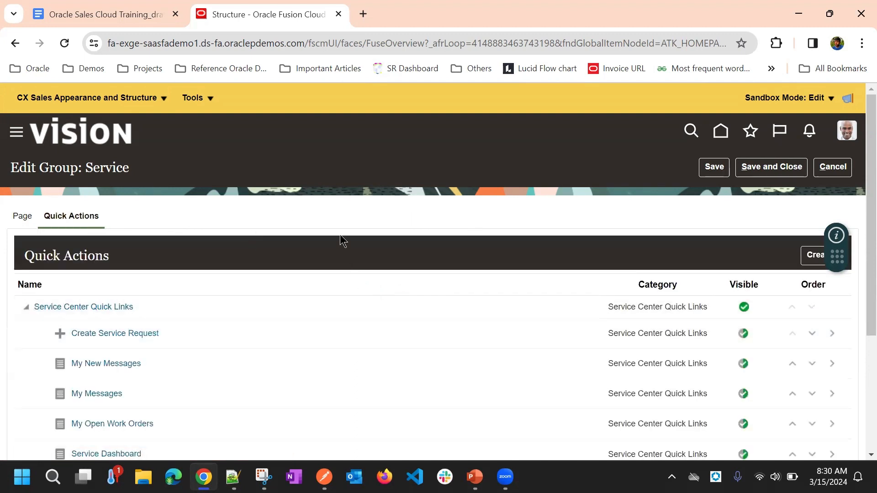
Step: Review the quick actions under Service Center Quick Links and view the visibility EL expression of Create Service Request
scroll(339, 234, "down", 1)
scroll(340, 232, "up", 1)
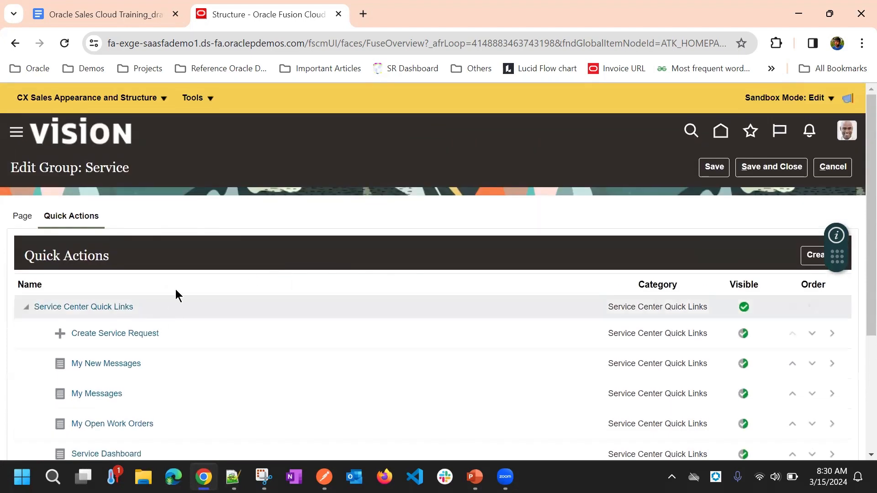
scroll(212, 265, "down", 4)
scroll(443, 272, "up", 3)
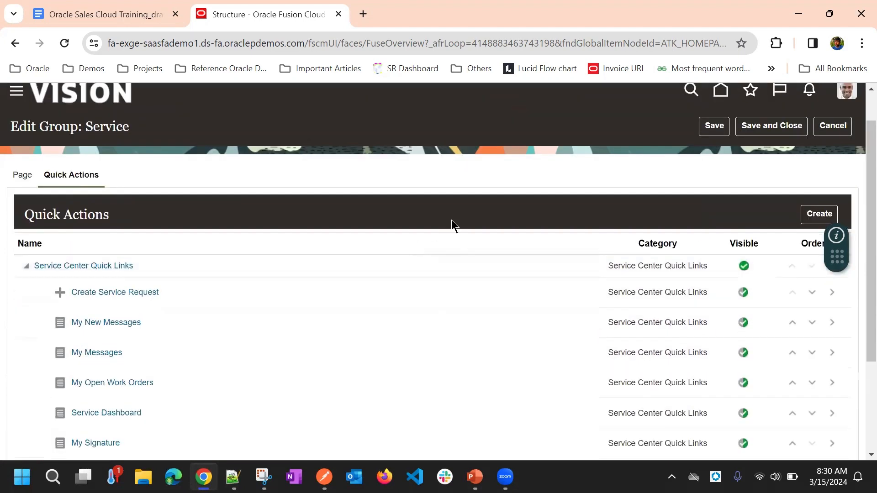
scroll(460, 220, "up", 1)
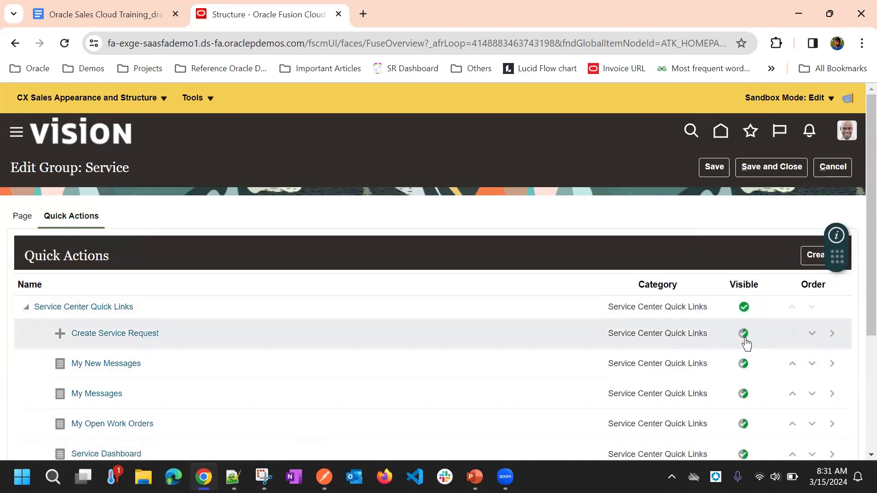
mouse_move(745, 342)
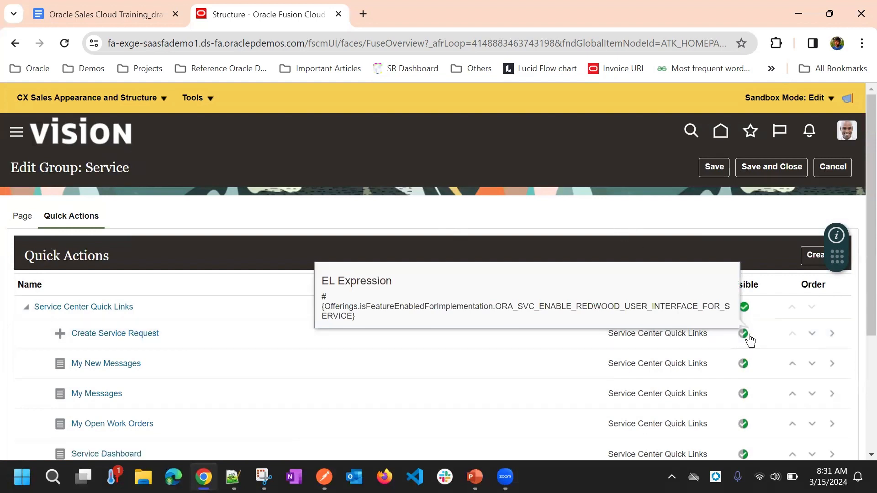
left_click(746, 335)
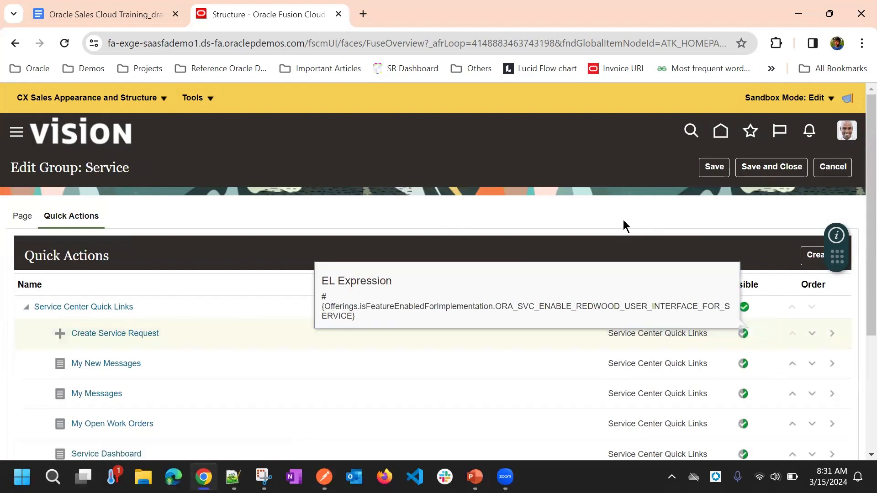
Step: Open the My New Messages quick action and review its Visible options, keeping EL Expression selected
left_click(116, 364)
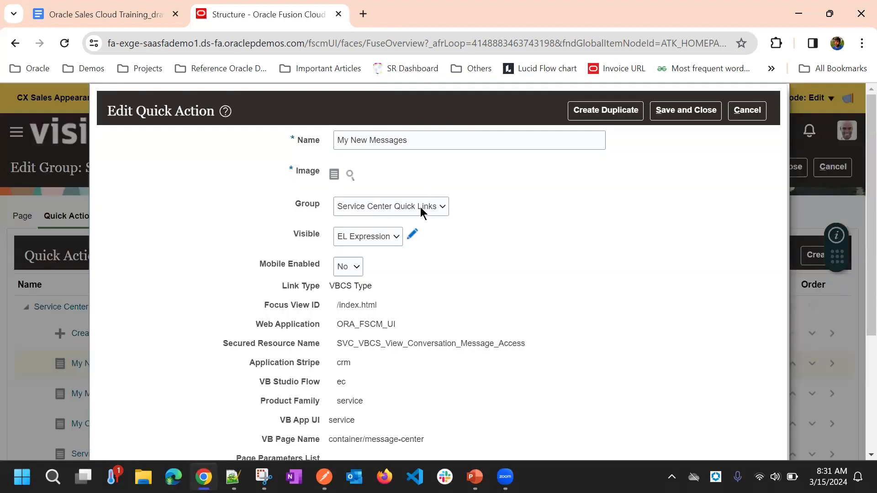
left_click(352, 237)
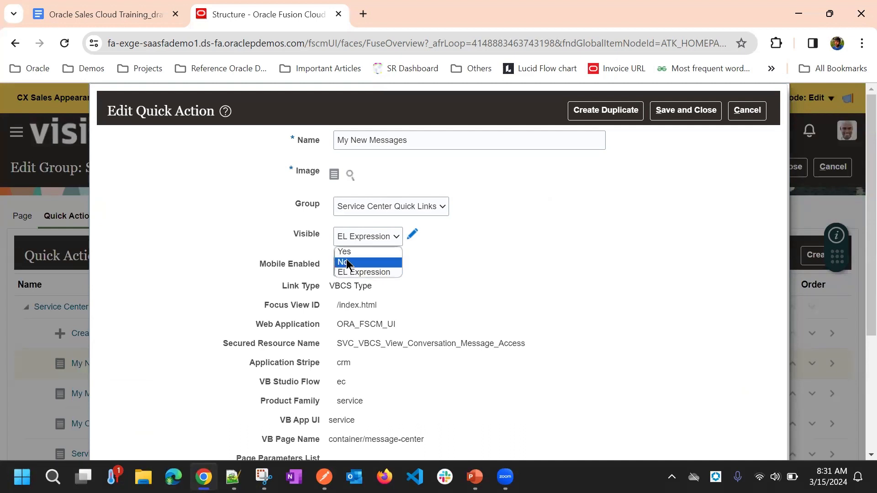
left_click(276, 228)
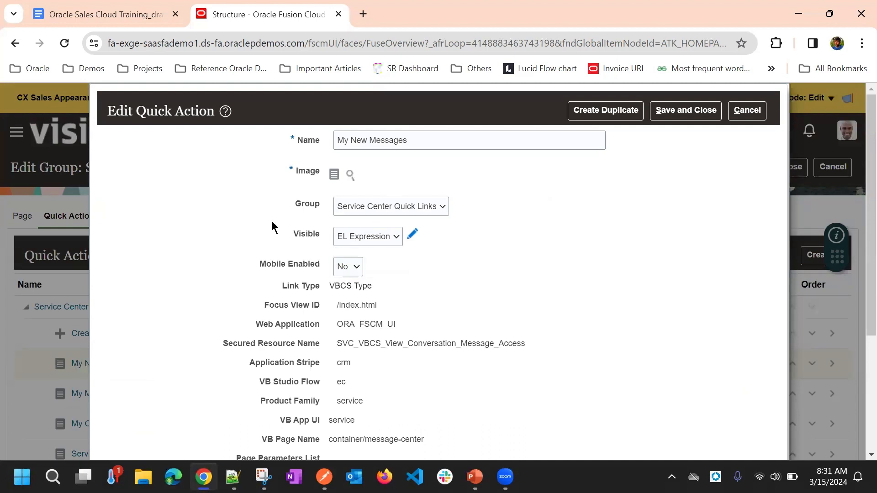
left_click(350, 237)
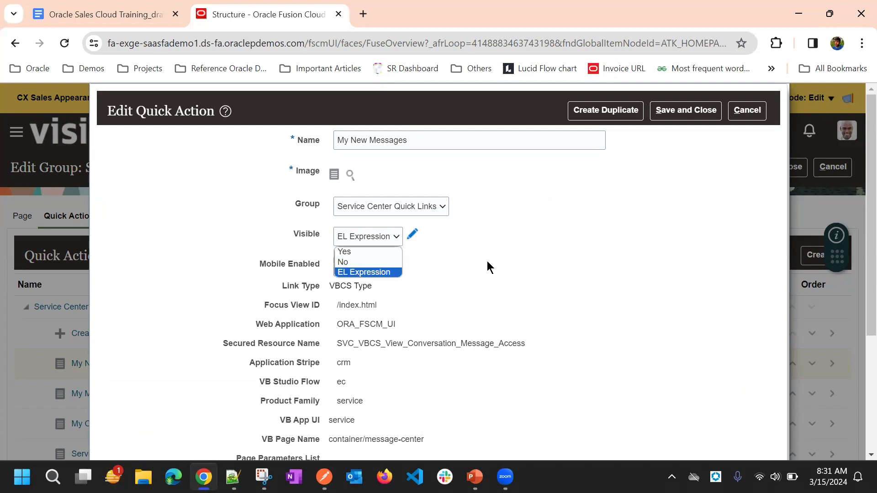
left_click(359, 273)
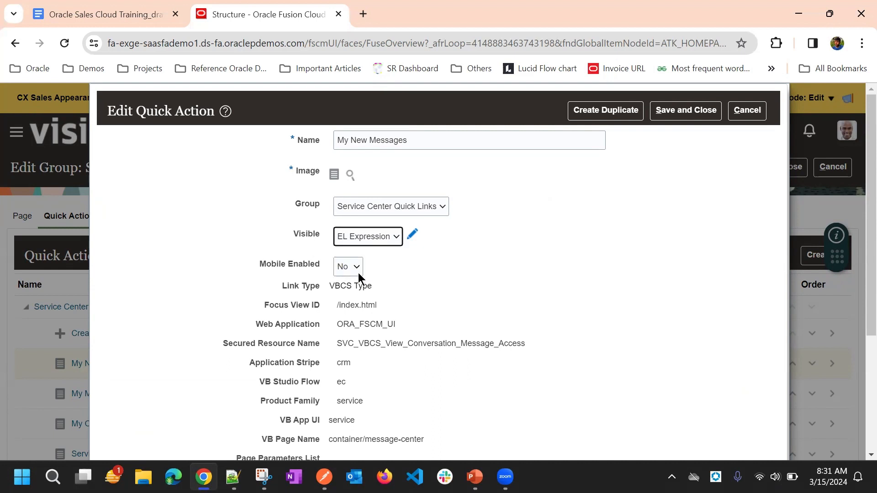
Step: Examine the EL expression controlling the visibility of My New Messages, and cancel the expression and quick action edits
left_click(412, 234)
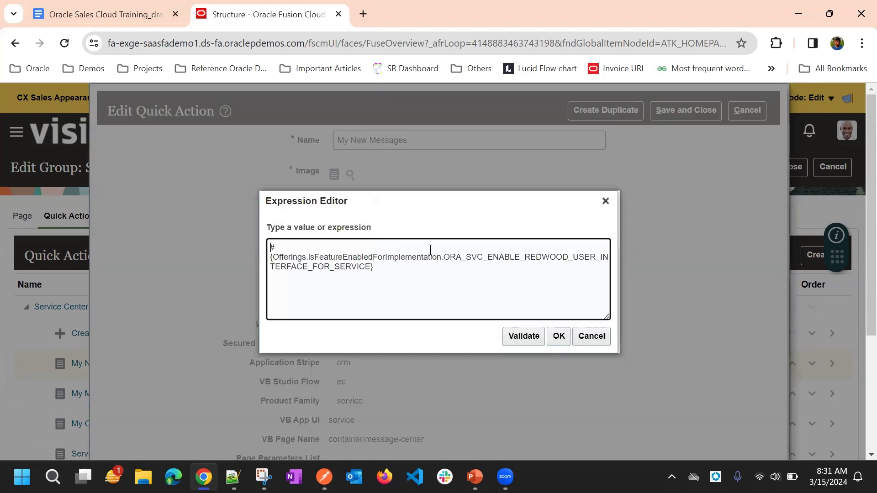
mouse_move(407, 272)
left_mouse_down()
mouse_move(268, 255)
mouse_move(269, 233)
left_mouse_up()
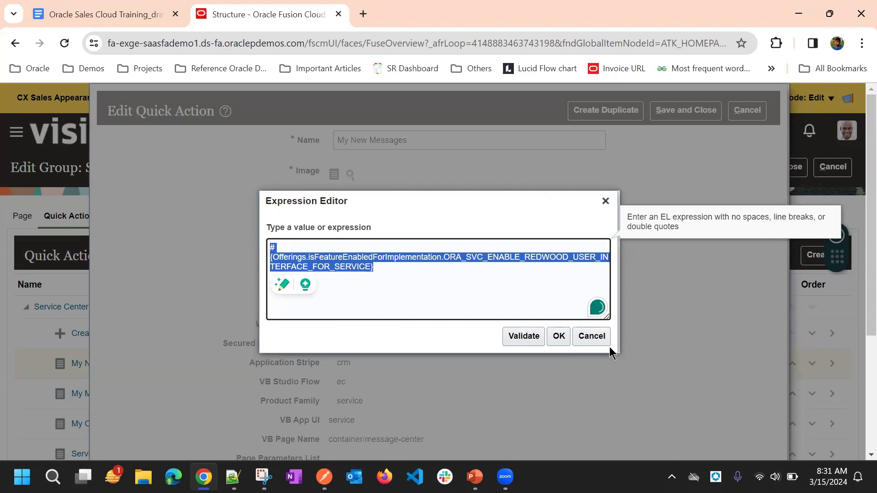
left_click(592, 337)
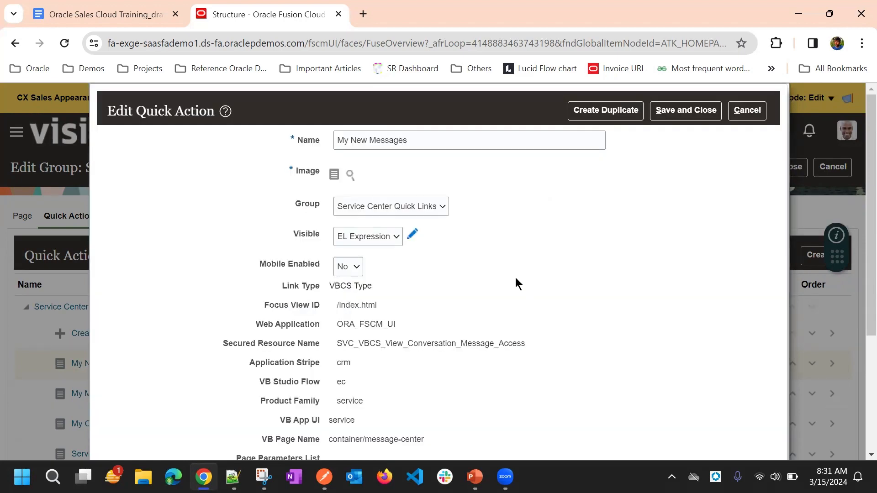
left_click(748, 115)
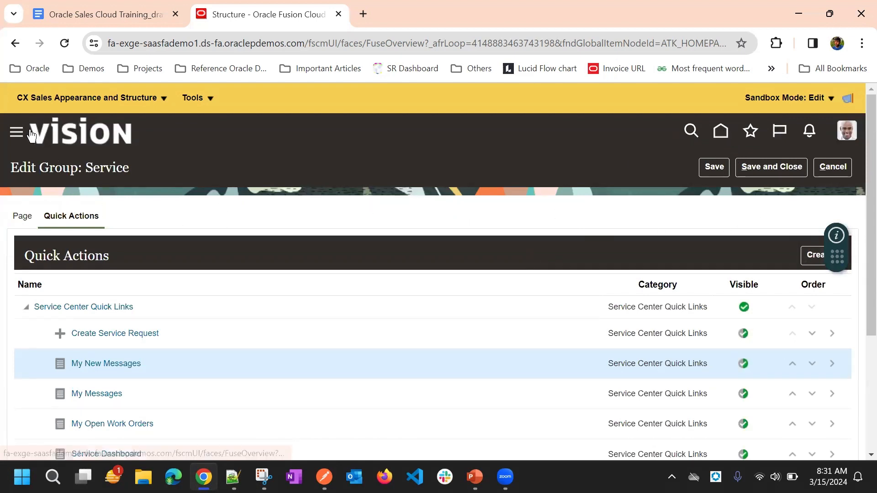
Step: Check the navigator's groups, and save and close the Service group's settings
left_click(17, 133)
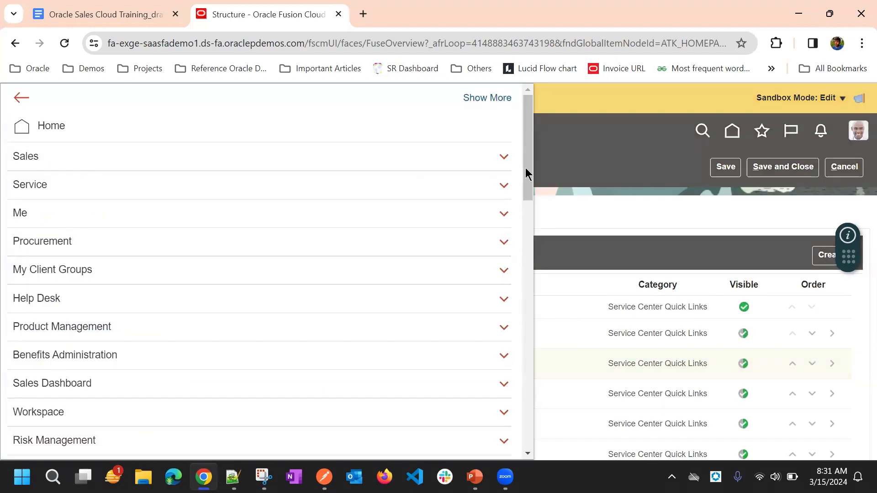
left_click(715, 180)
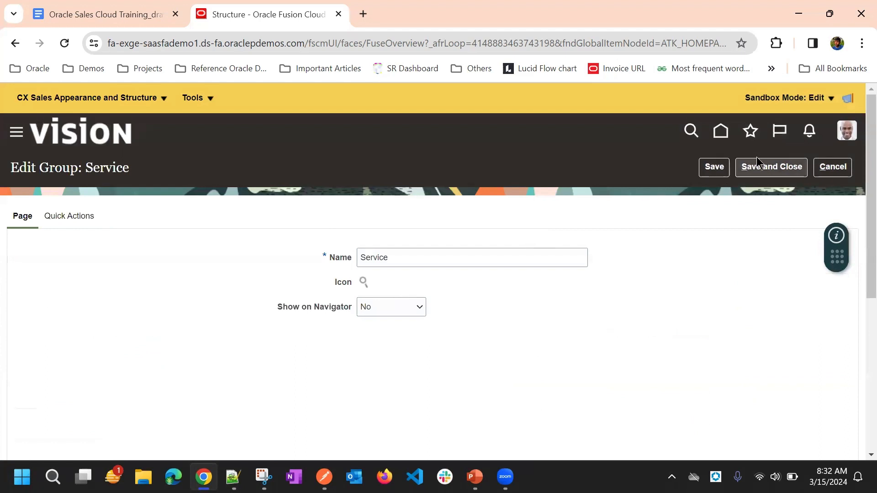
left_click(767, 169)
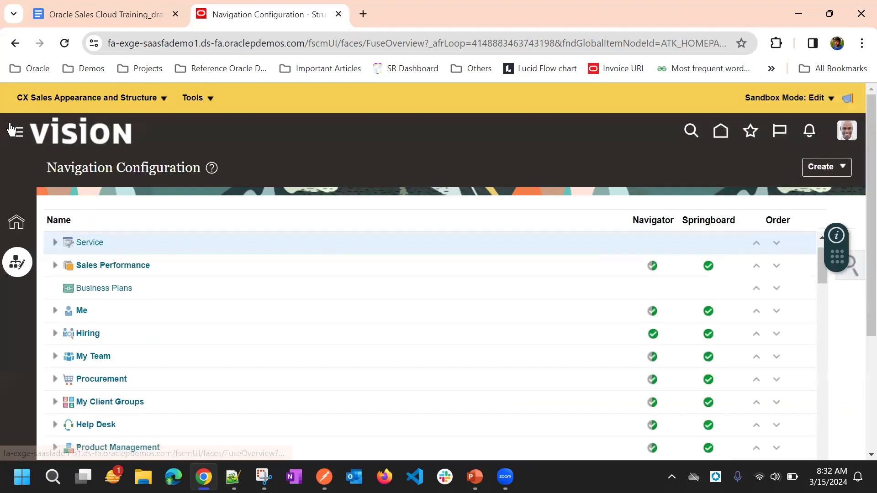
Step: Expand the Service group in the navigator to review its entries
left_click(16, 133)
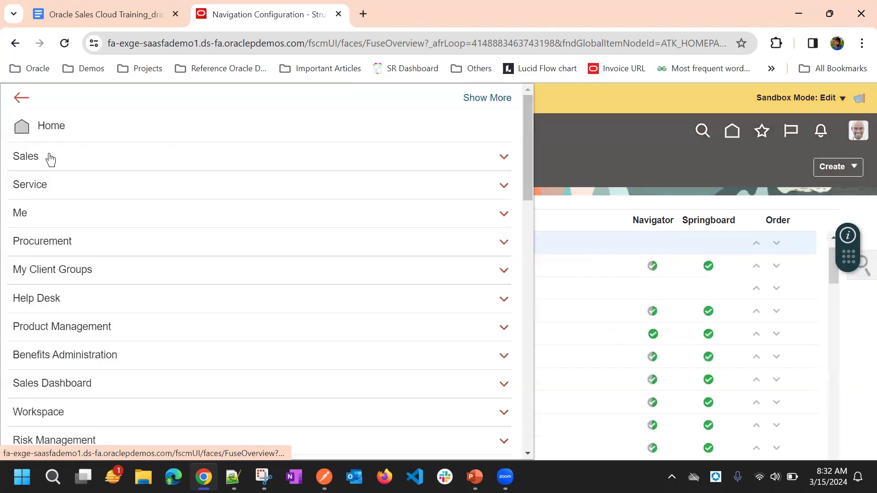
left_click(122, 195)
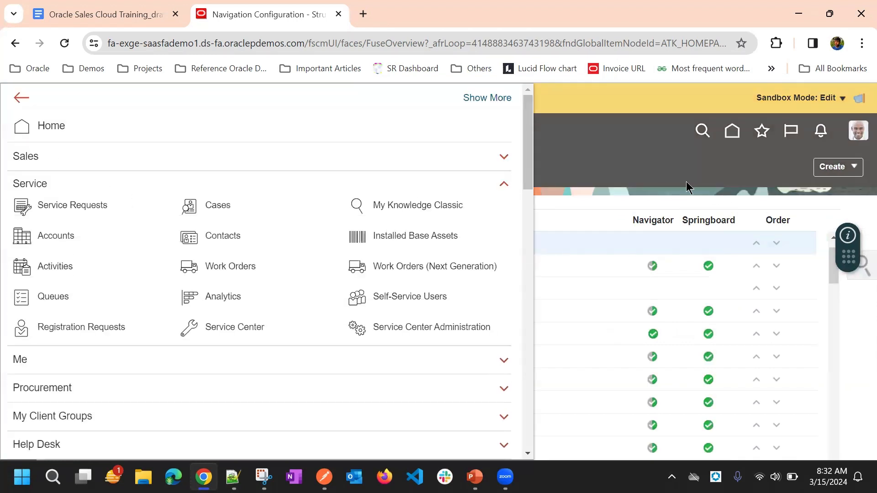
left_click(686, 186)
Step: Return to the home page and check the navigator's group list for the Service group
left_click(727, 131)
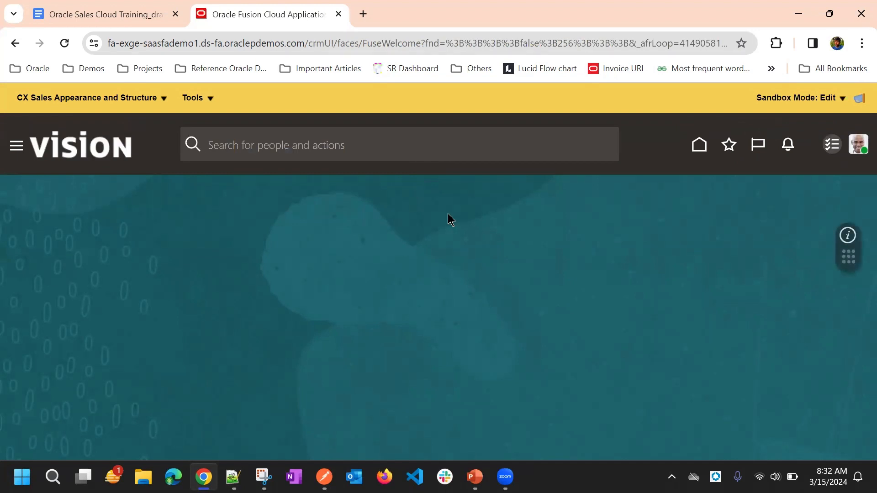
left_click(698, 153)
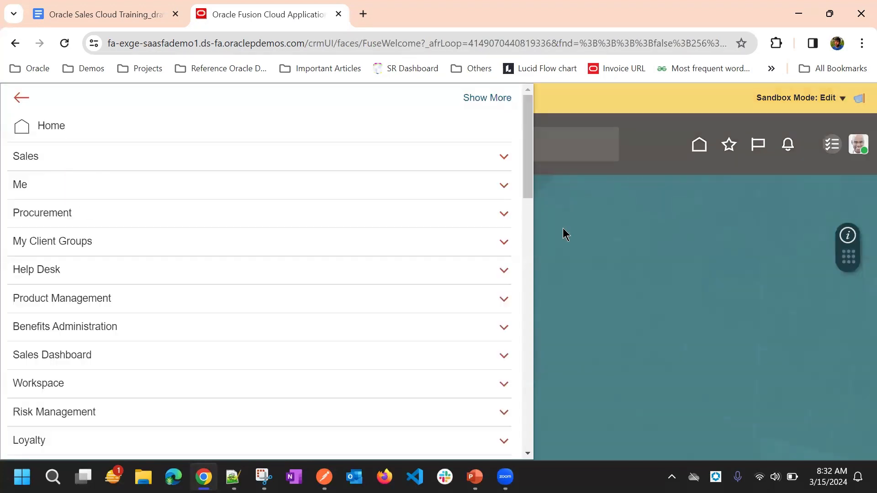
left_click(638, 215)
left_click(699, 144)
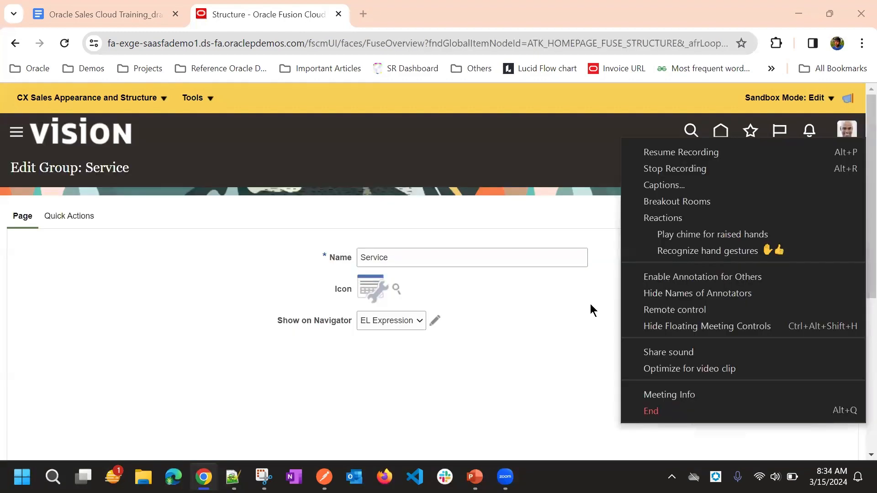
Step: Examine the Service group's Show on Navigator setting and its options, and check the navigator's list of groups
left_click(196, 238)
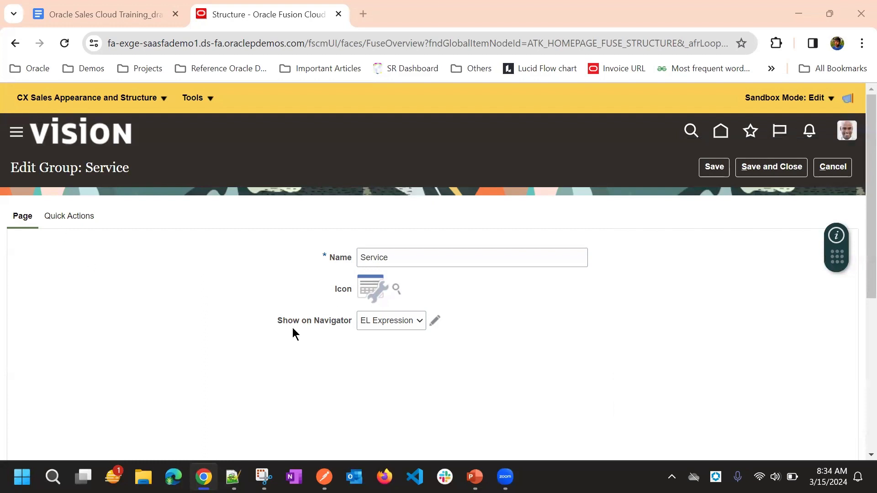
left_click_drag(276, 324, 326, 332)
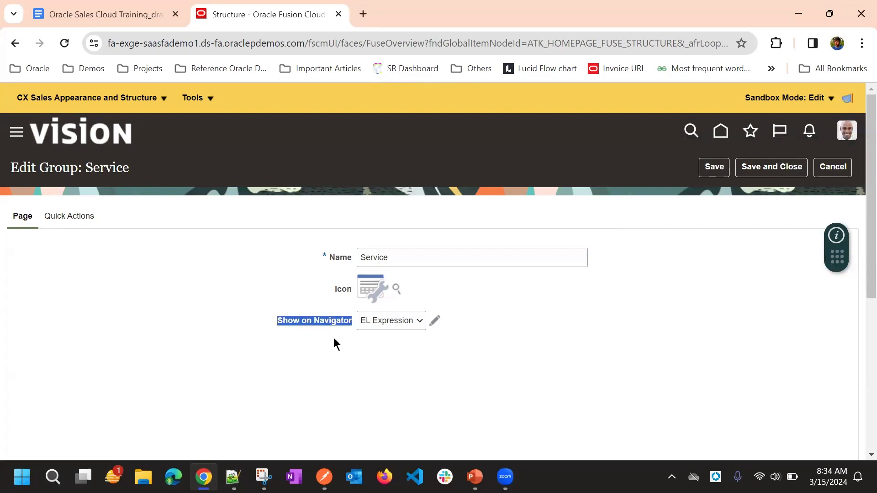
left_click(382, 338)
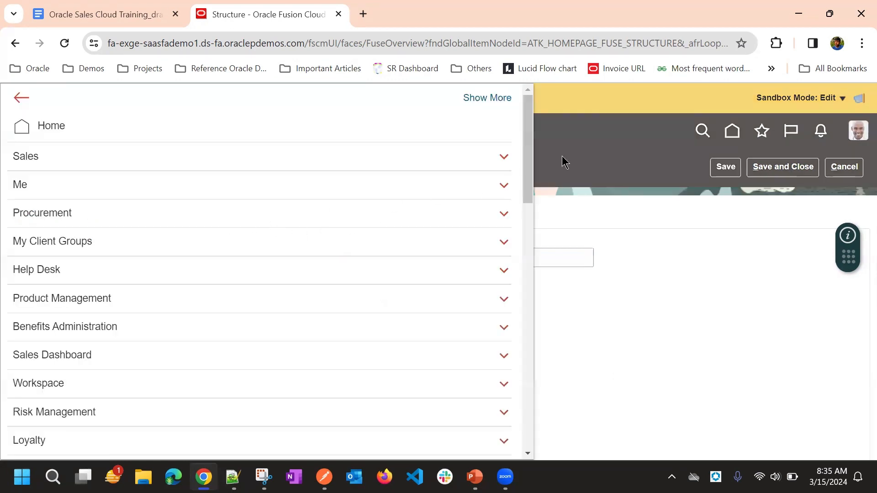
left_click(593, 147)
left_click(393, 323)
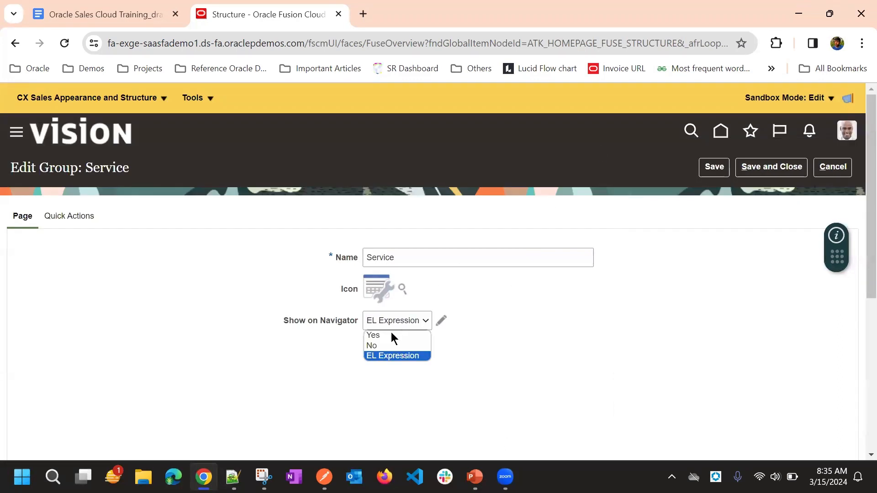
left_click(205, 286)
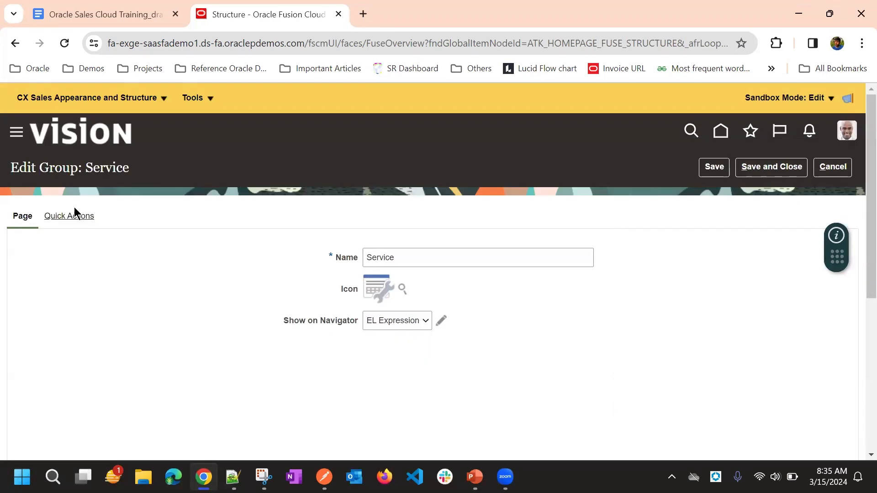
Step: Set the Service group's Show on Navigator to Yes and check the navigator's list of groups
left_click(385, 319)
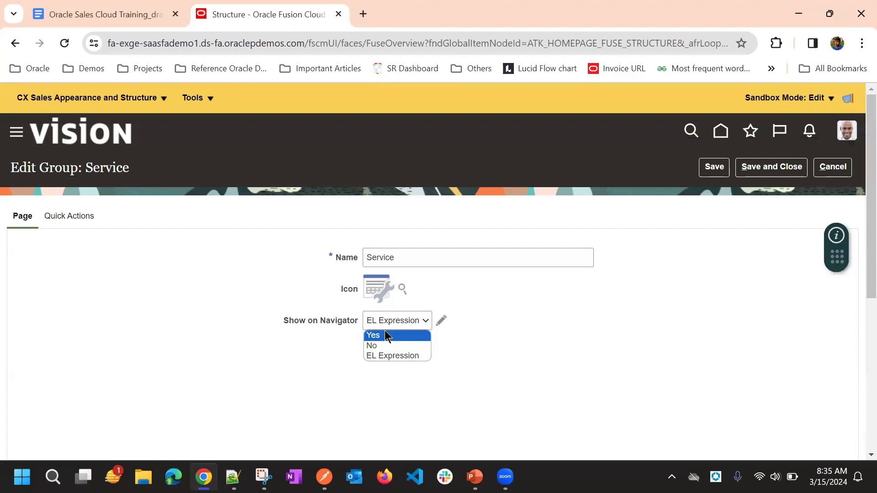
left_click(380, 334)
left_click(364, 319)
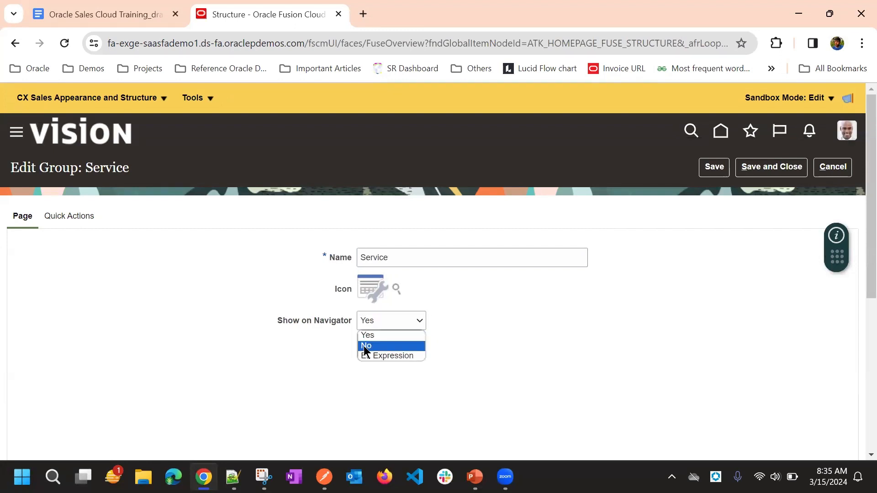
left_click(226, 249)
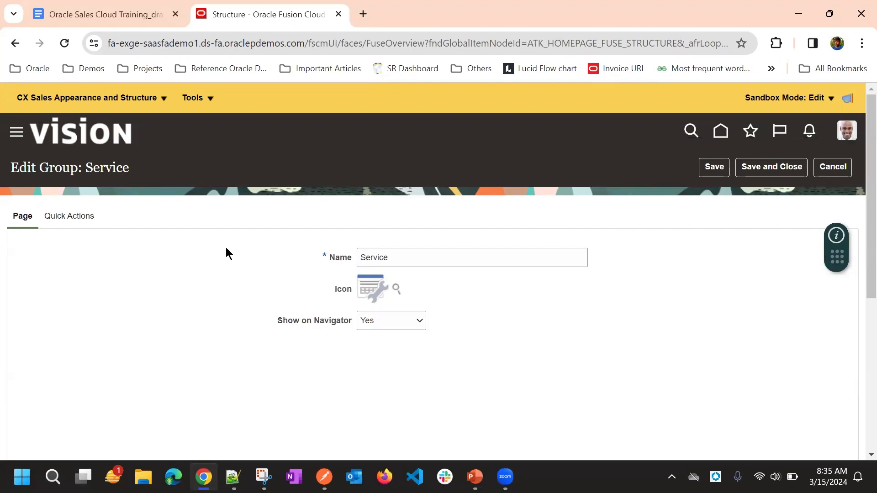
left_click(16, 133)
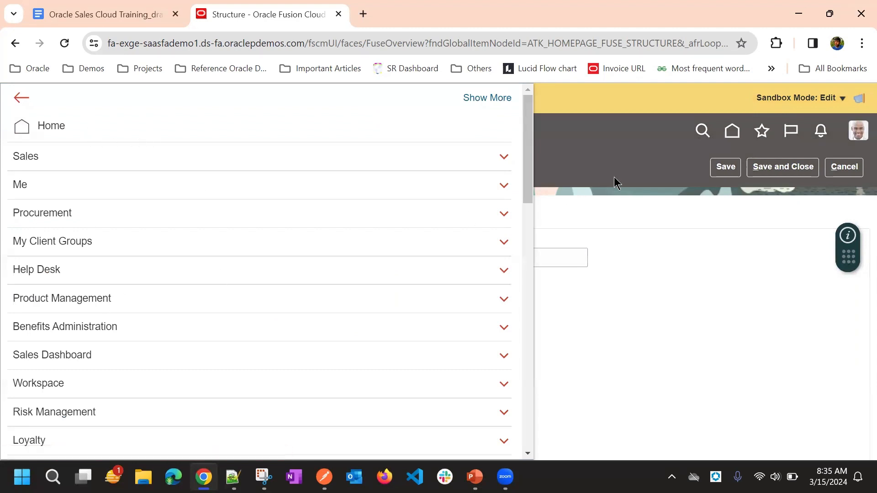
Step: Close the navigator, check the Service group's Show on Navigator options, and save and close the group
left_click(624, 197)
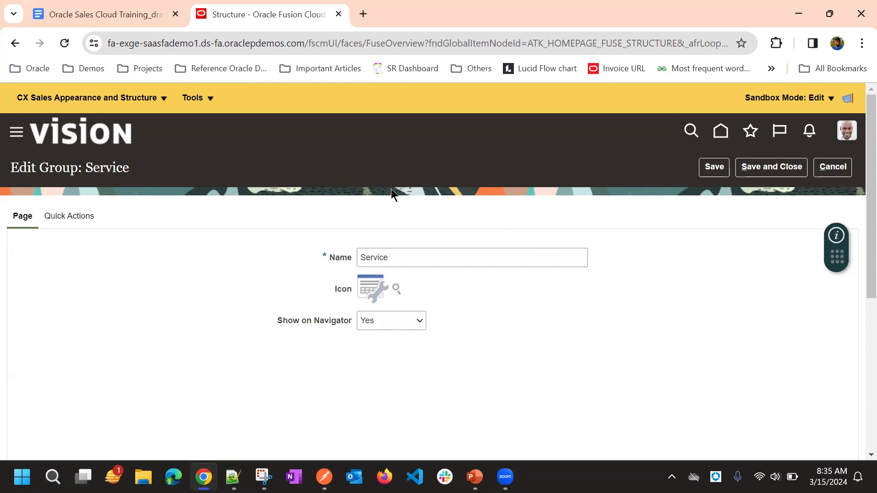
left_click(385, 321)
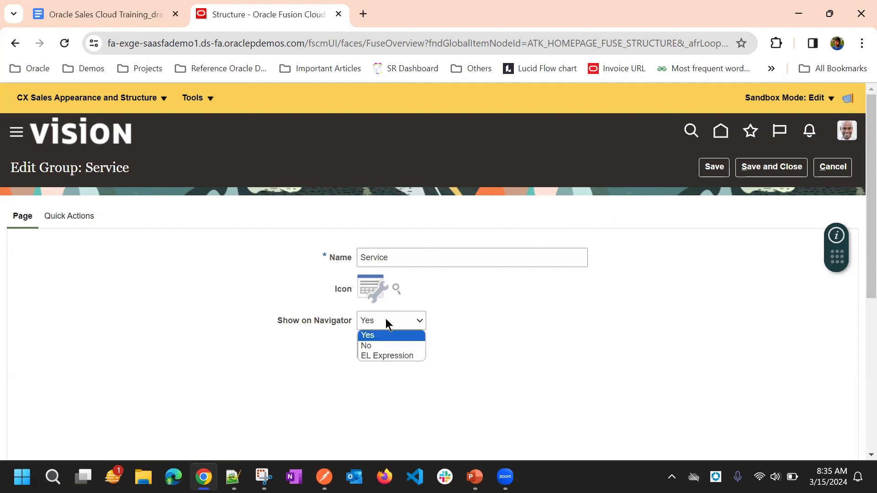
left_click(451, 215)
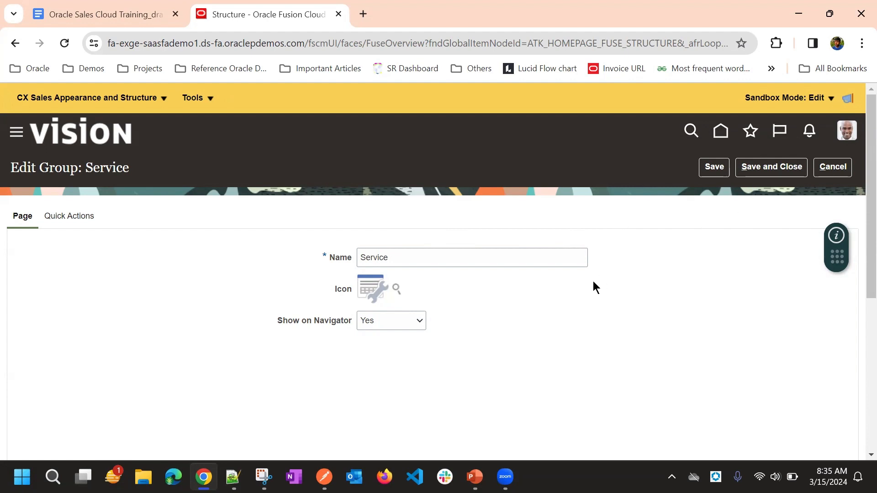
left_click(771, 170)
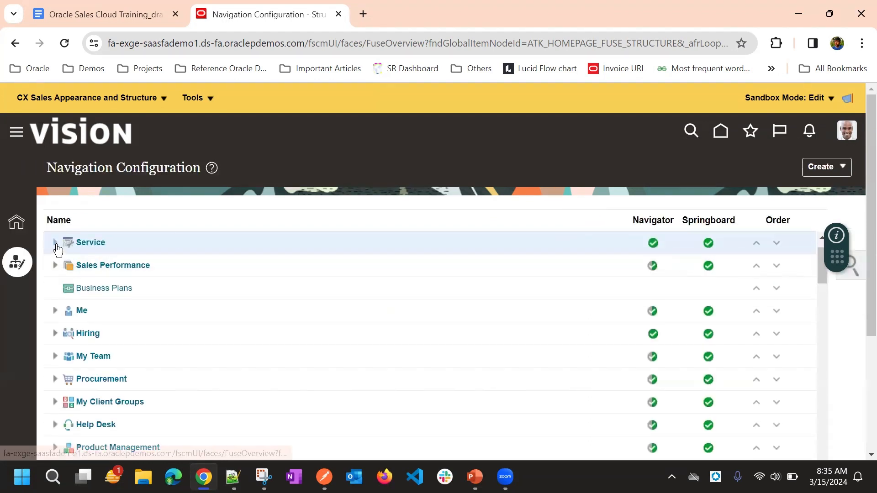
Step: Open the Utility Accounts page entry in the Service group and examine its Show on Navigator and Show on Springboard settings
left_click(56, 245)
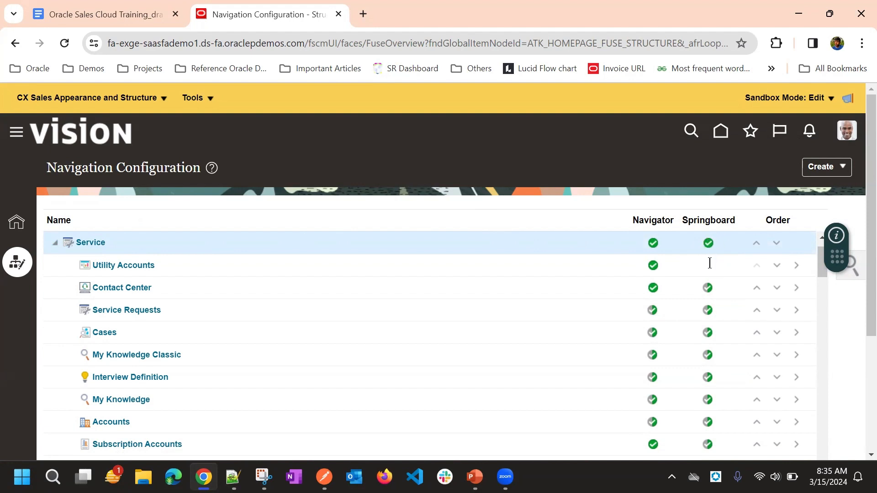
left_click(117, 270)
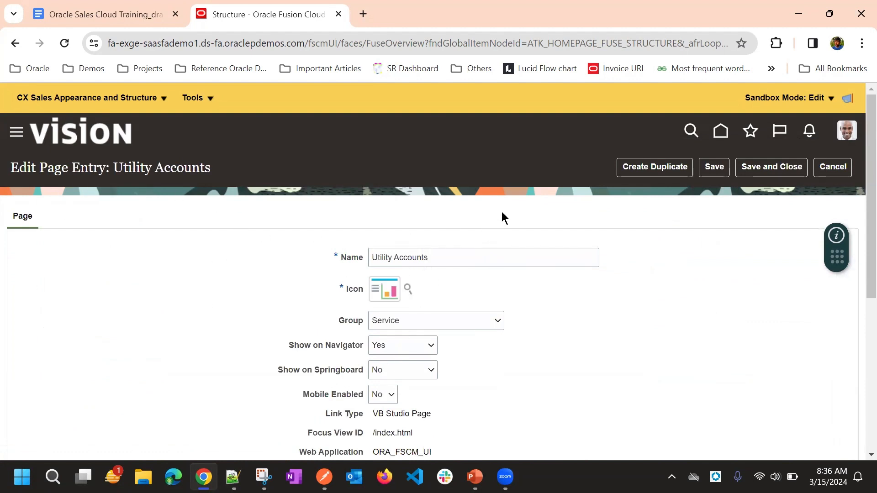
scroll(502, 217, "down", 3)
scroll(337, 209, "up", 1)
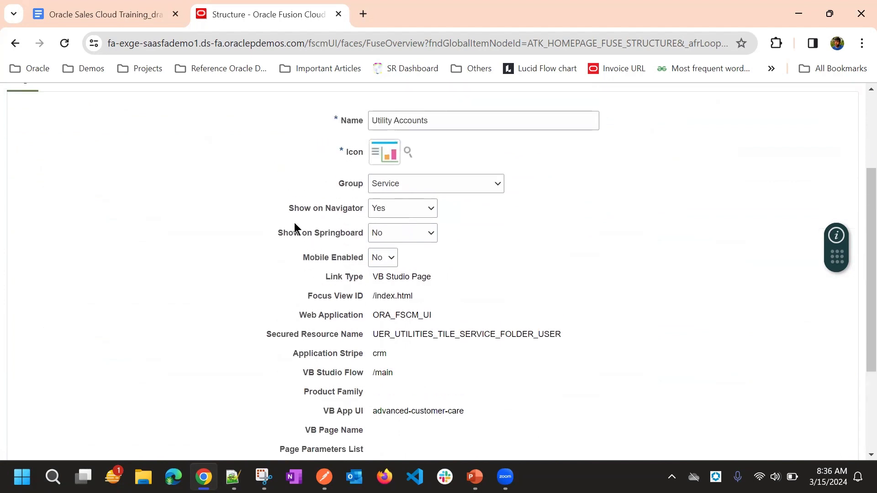
left_click_drag(292, 211, 347, 211)
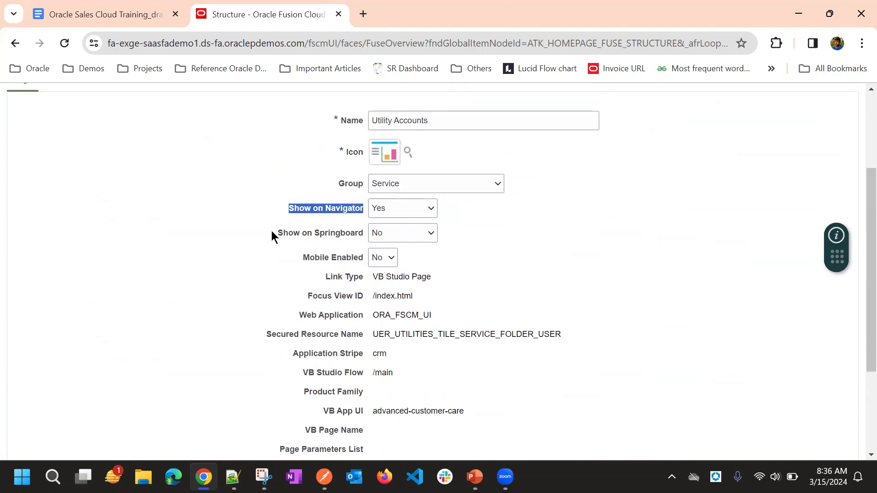
left_click_drag(271, 232, 363, 236)
left_click(232, 275)
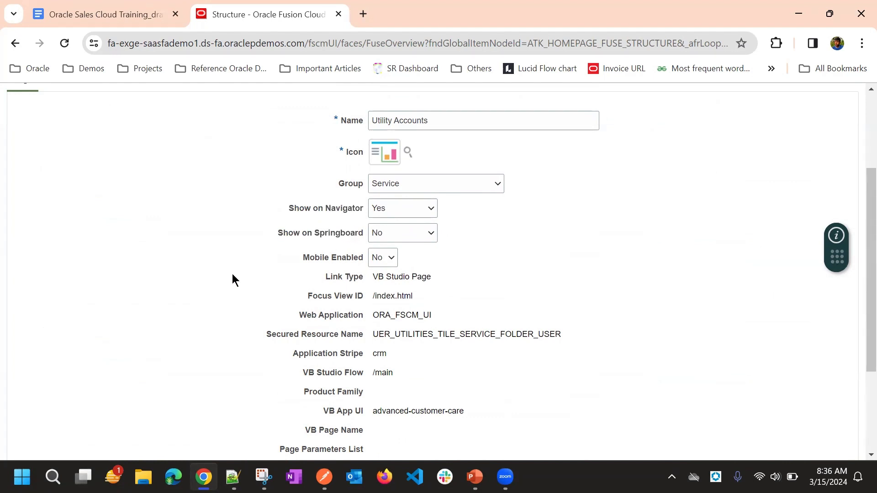
left_click(403, 210)
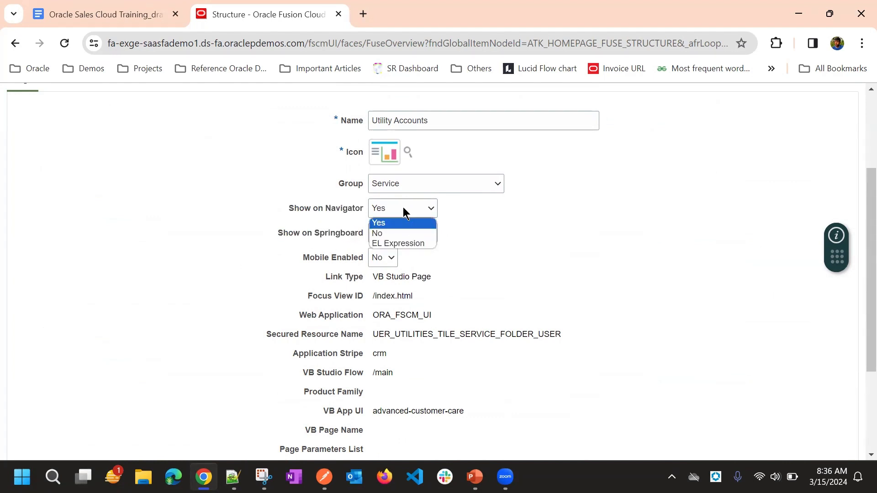
left_click(404, 213)
left_click_drag(320, 237, 368, 237)
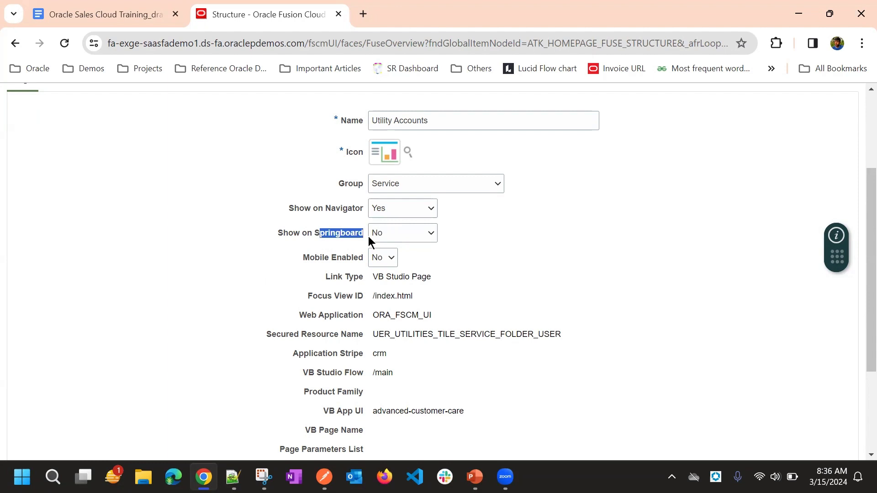
Step: Set Utility Accounts' Show on Navigator to No, check the effect on Show on Springboard, and set it back to Yes
left_click(376, 208)
left_click(407, 215)
left_click(429, 209)
left_click(411, 231)
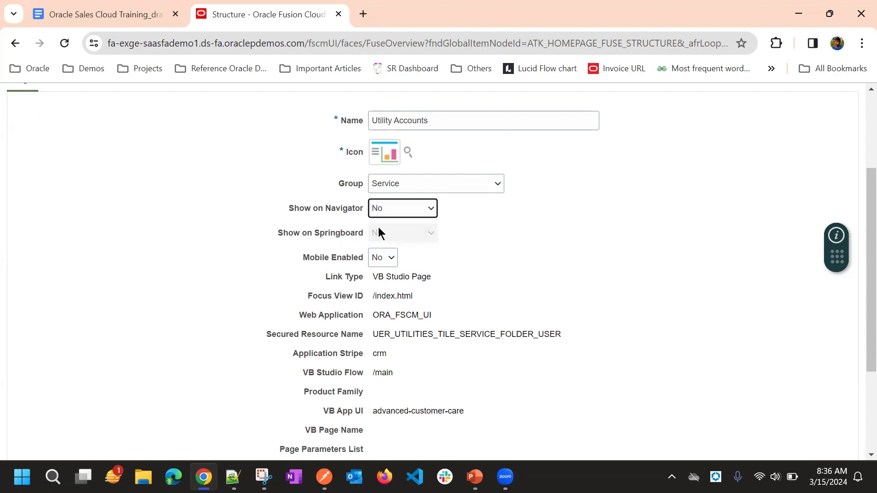
left_click_drag(280, 237, 424, 237)
left_click(341, 235)
left_click(406, 209)
left_click(399, 223)
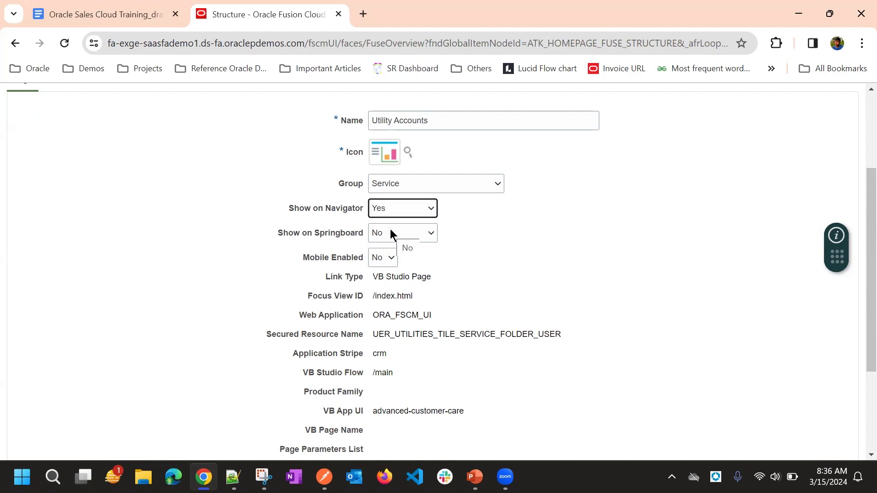
Step: Examine the Show on Springboard options for Utility Accounts and leave the page entry without saving
left_click(391, 231)
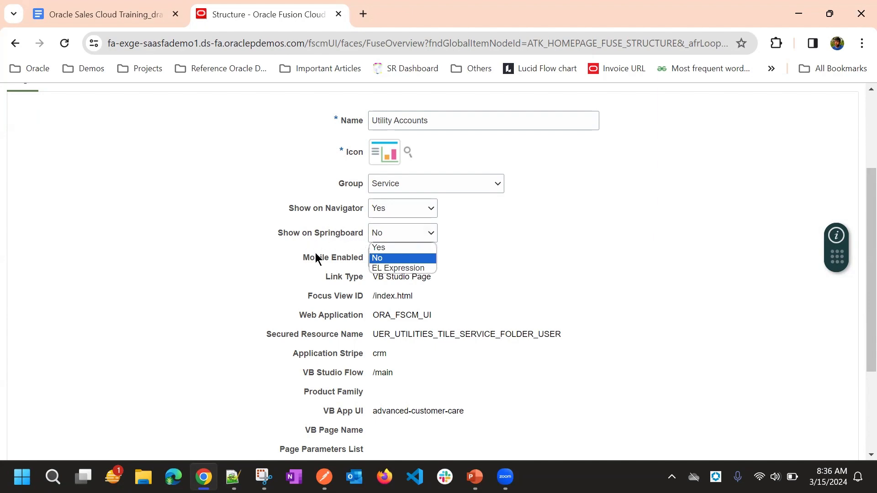
scroll(247, 283, "up", 3)
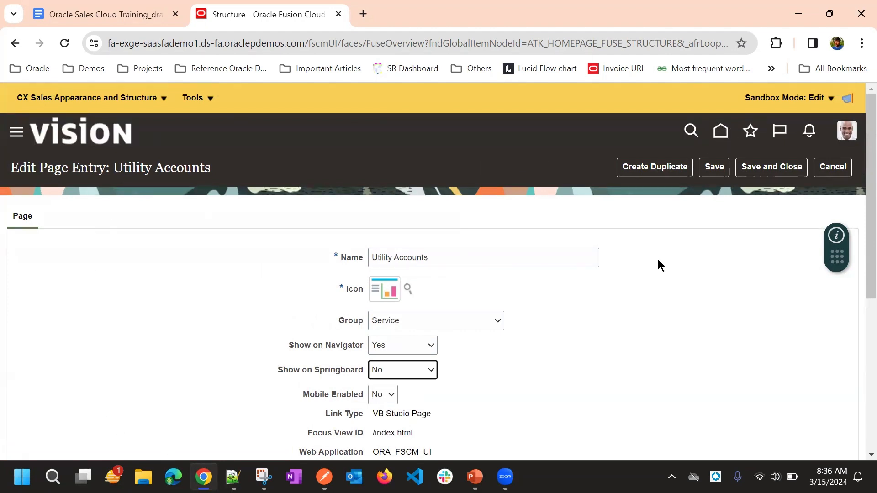
scroll(333, 280, "down", 1)
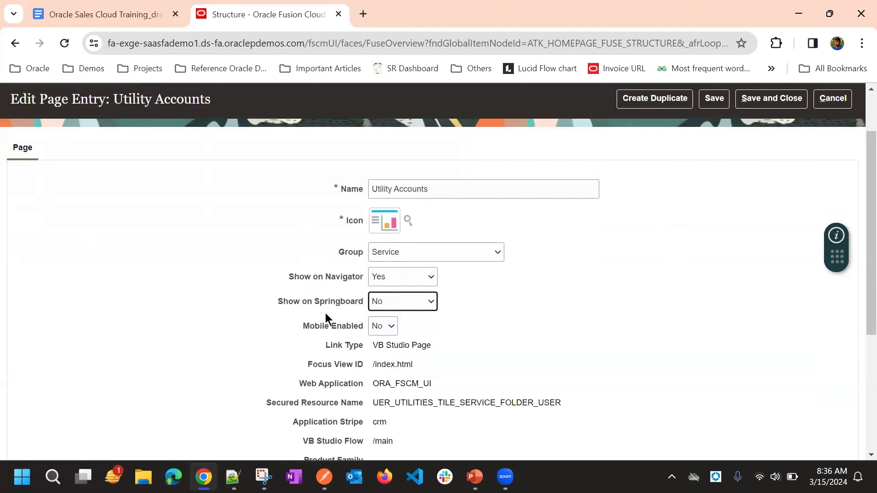
scroll(470, 209, "up", 1)
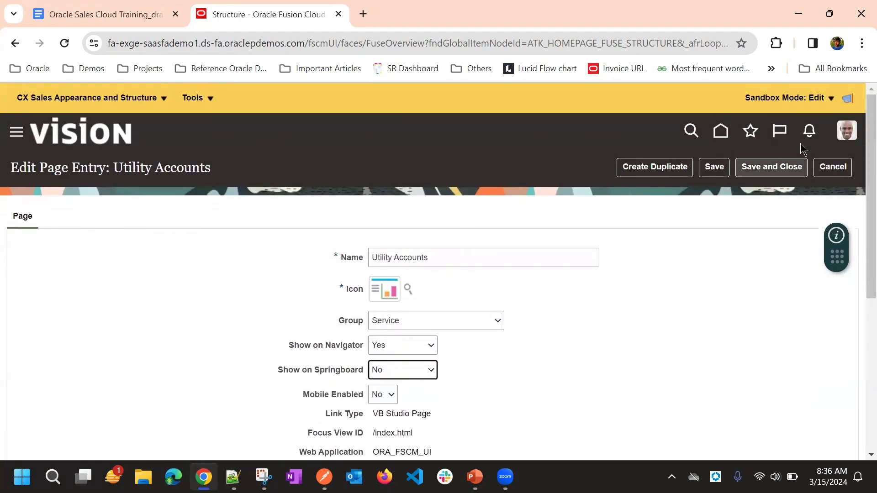
left_click(832, 173)
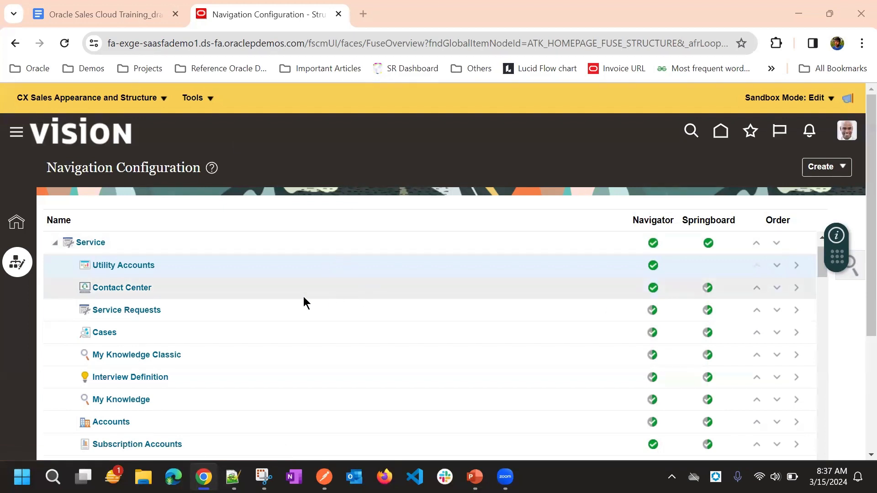
Step: Collapse the Service group and look through the full list of groups and page entries in Navigation Configuration
left_click(55, 242)
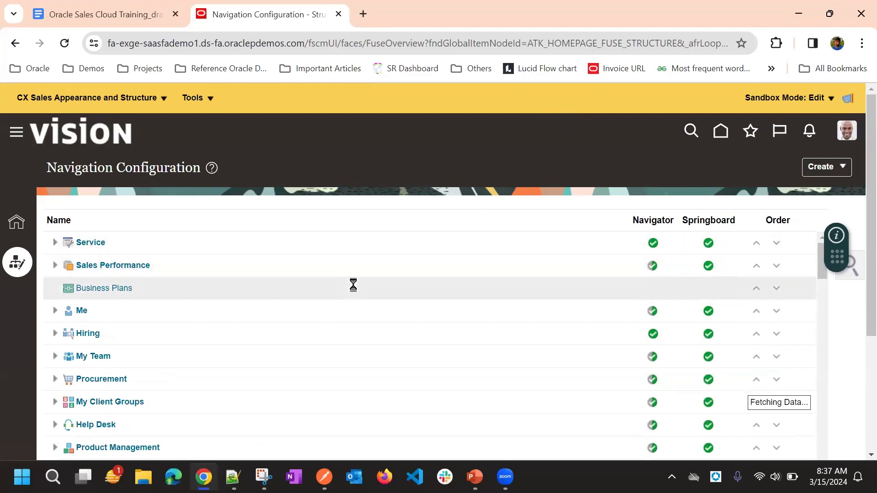
scroll(230, 302, "down", 20)
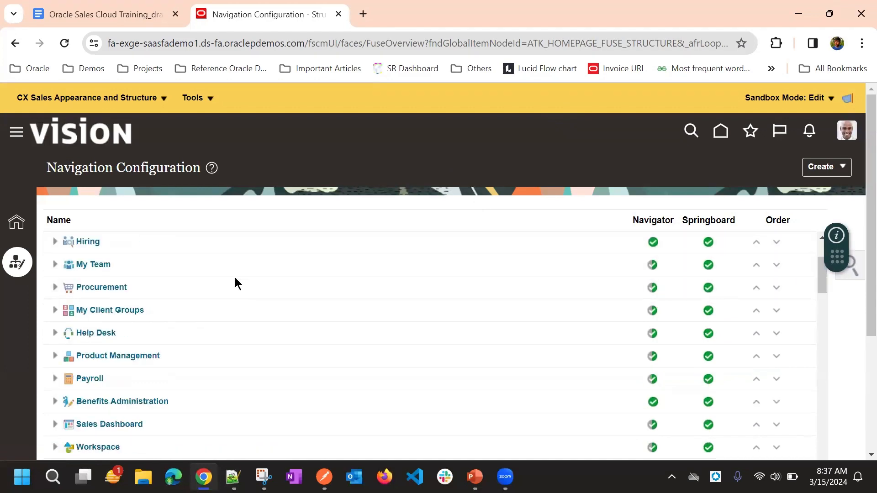
scroll(236, 350, "down", 3)
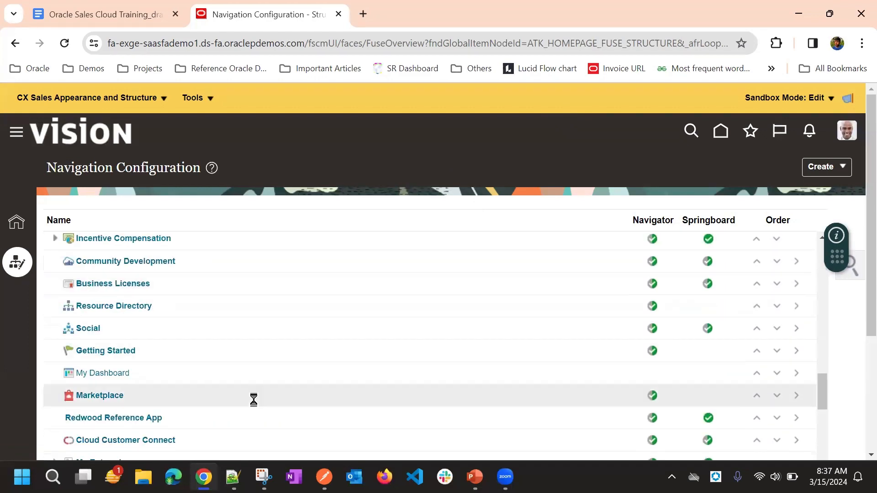
scroll(252, 399, "up", 15)
scroll(347, 253, "up", 5)
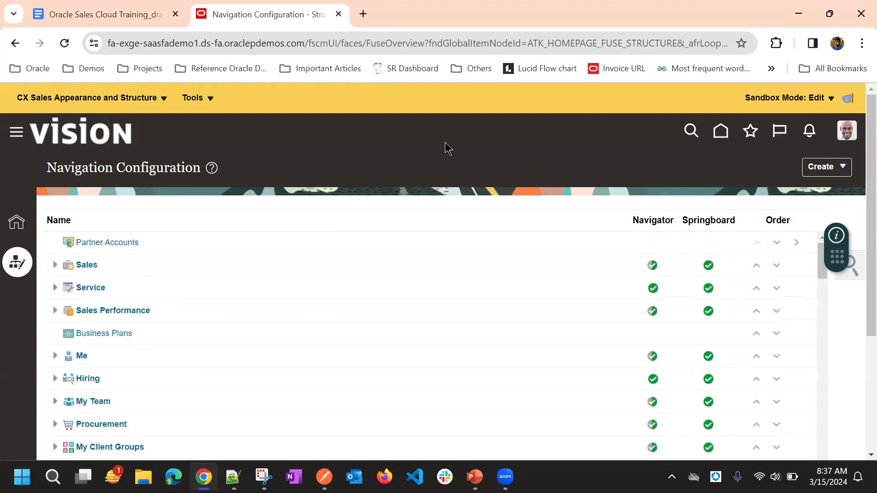
Step: Examine the available options for creating navigation items
left_click(815, 168)
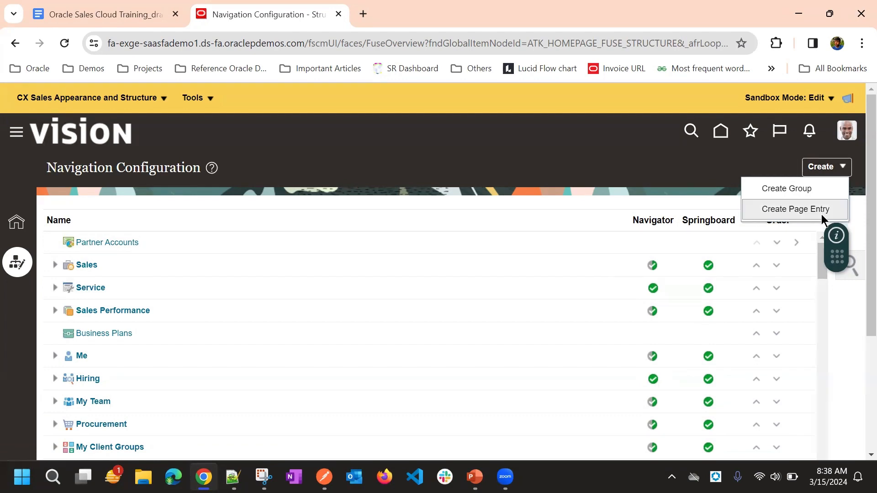
scroll(515, 164, "down", 2)
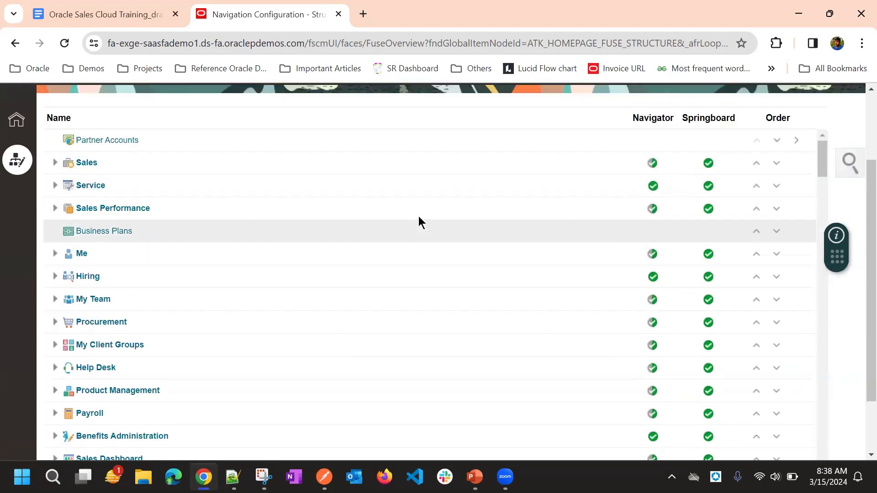
scroll(419, 218, "up", 2)
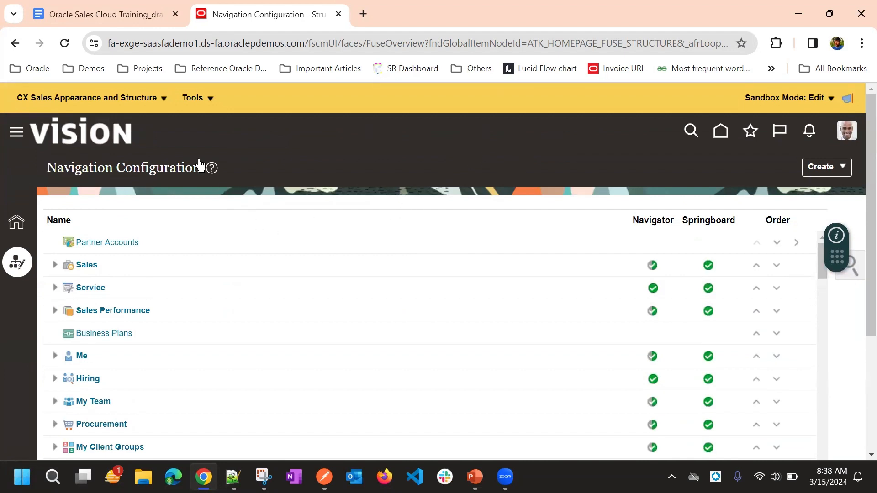
Step: Expand the Sales and Service groups one after the other to review their page entries, collapsing each again
left_click(62, 273)
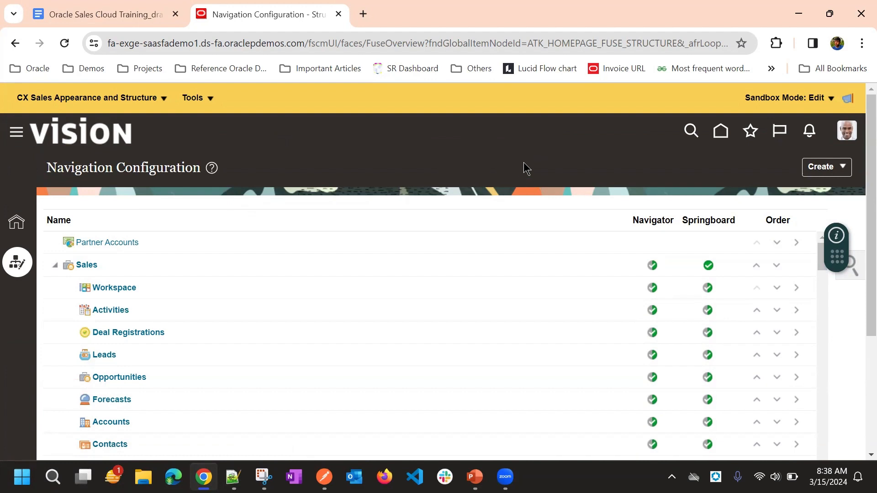
left_click(57, 268)
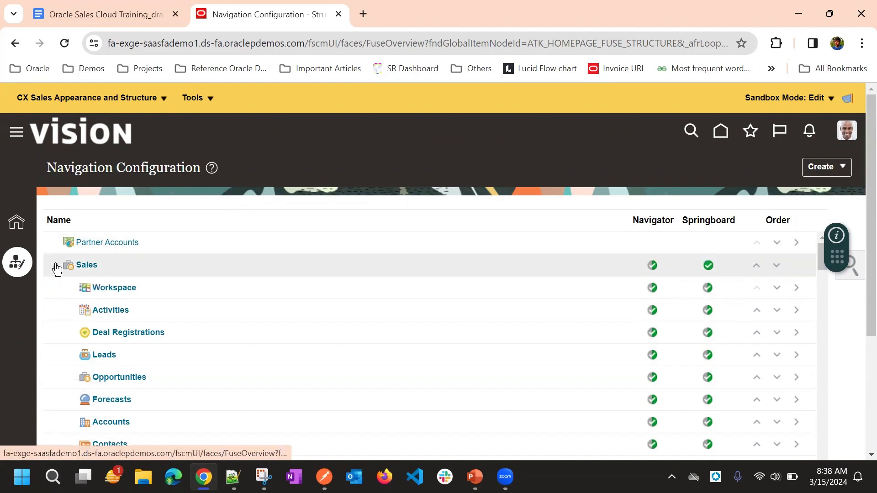
left_click(55, 292)
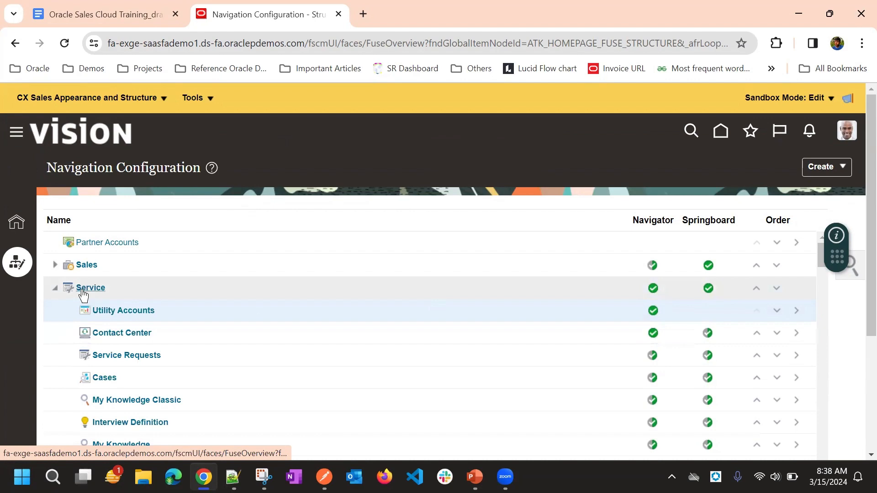
scroll(277, 287, "down", 5)
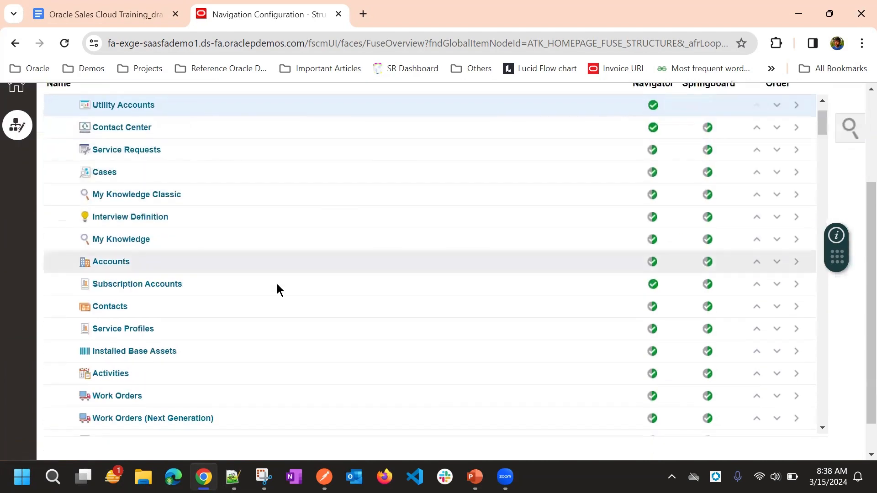
scroll(160, 289, "up", 5)
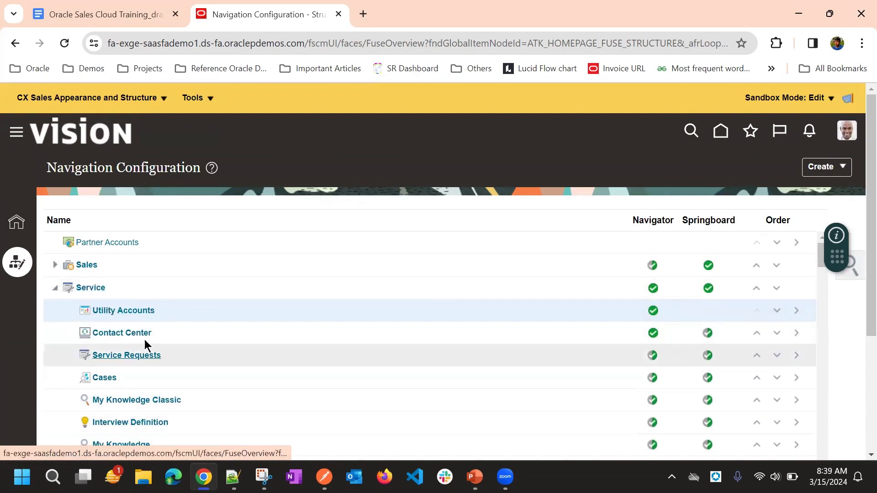
scroll(348, 162, "down", 2)
scroll(347, 162, "down", 1)
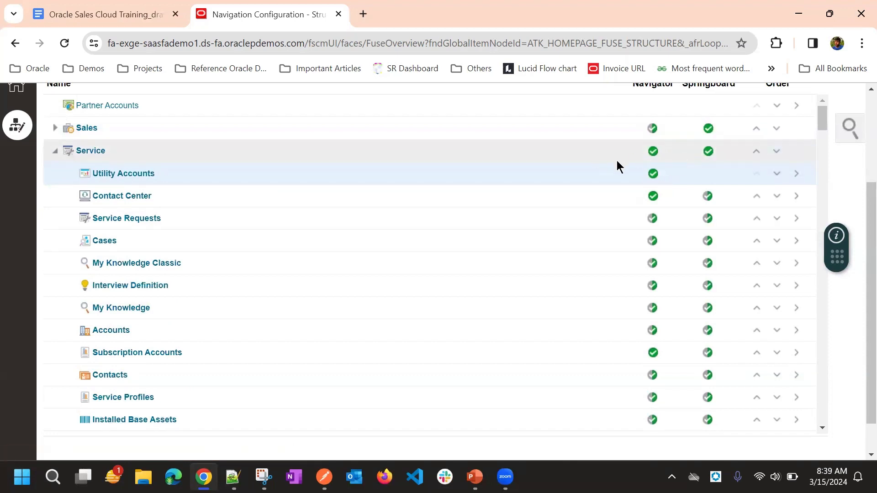
left_click(55, 152)
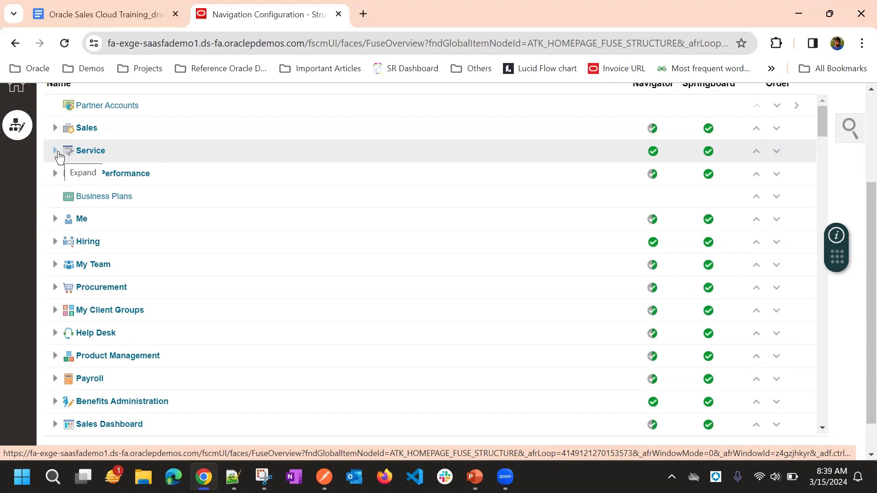
Step: Expand the Sales group again and review its page entries
scroll(169, 191, "up", 3)
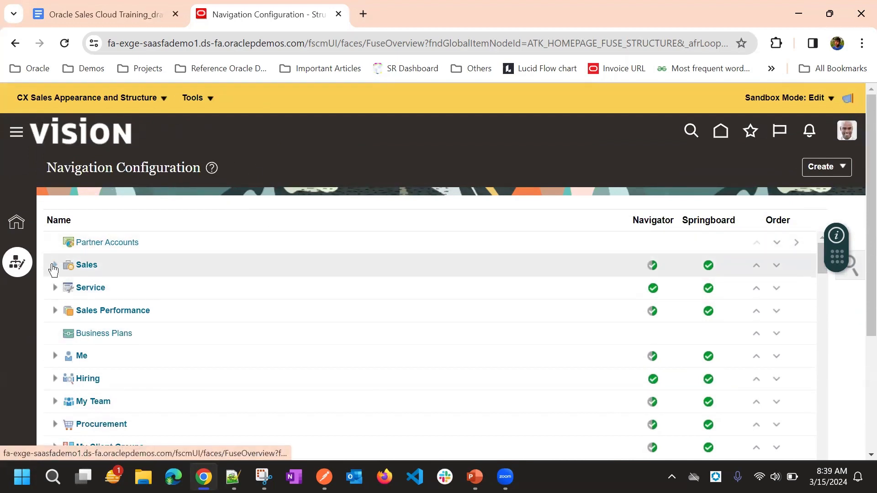
left_click(54, 267)
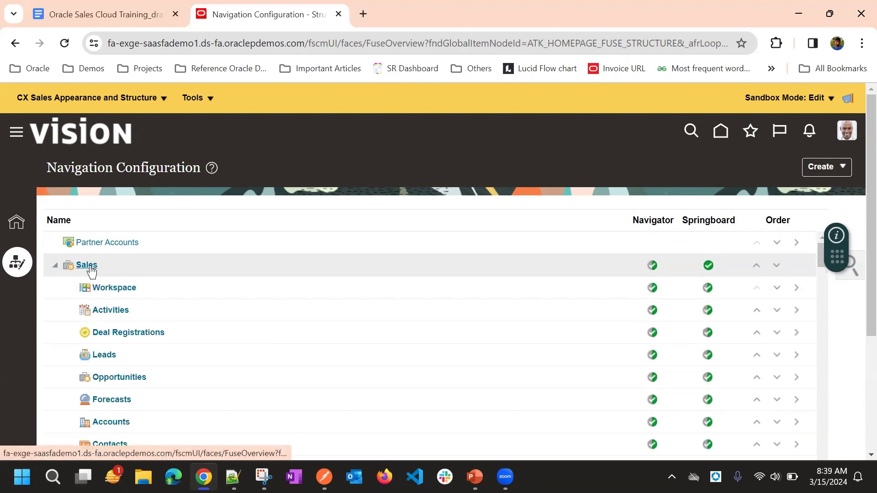
scroll(320, 176, "down", 1)
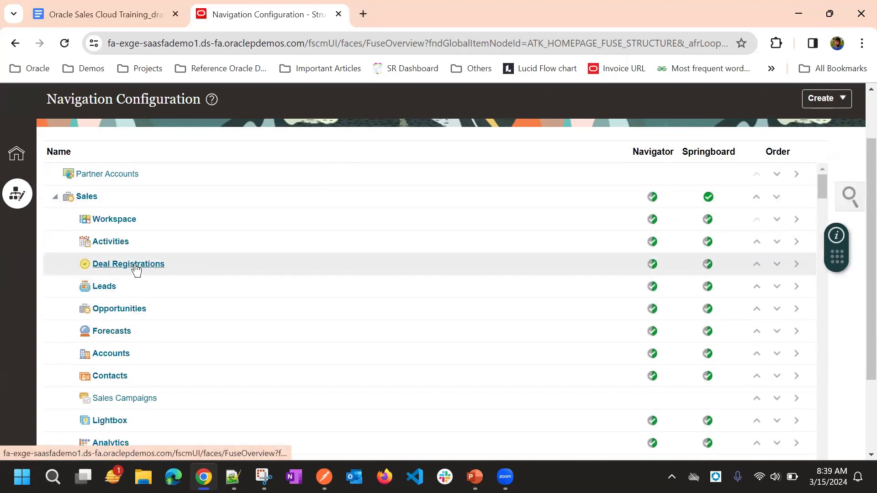
Step: Examine the EL expression that controls the Navigator visibility of the Deal Registrations entry in the Sales group
left_click(653, 264)
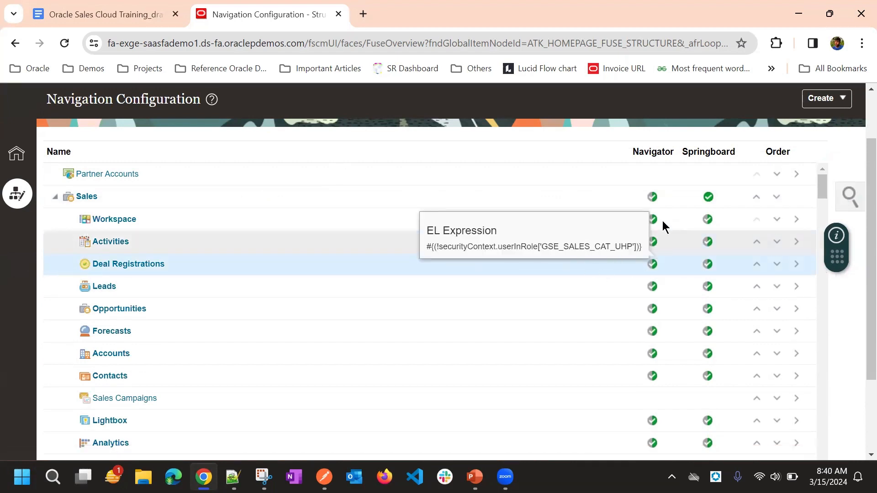
mouse_move(657, 224)
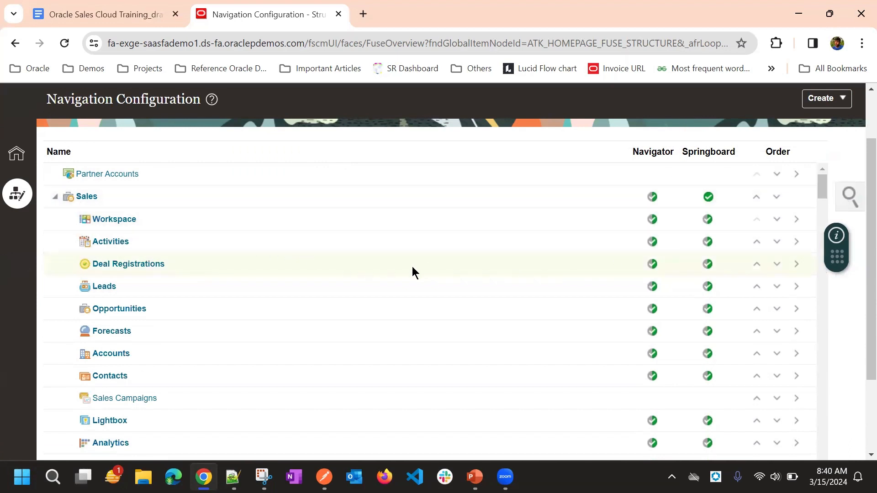
left_click(652, 265)
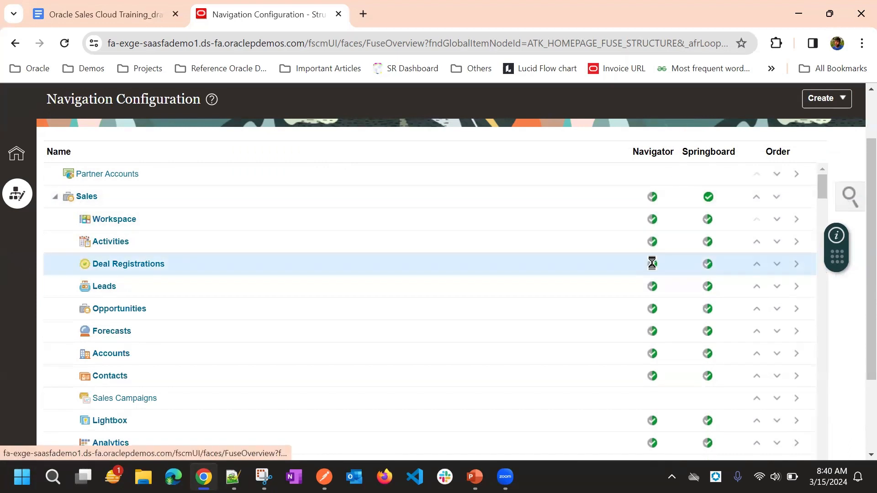
mouse_move(652, 264)
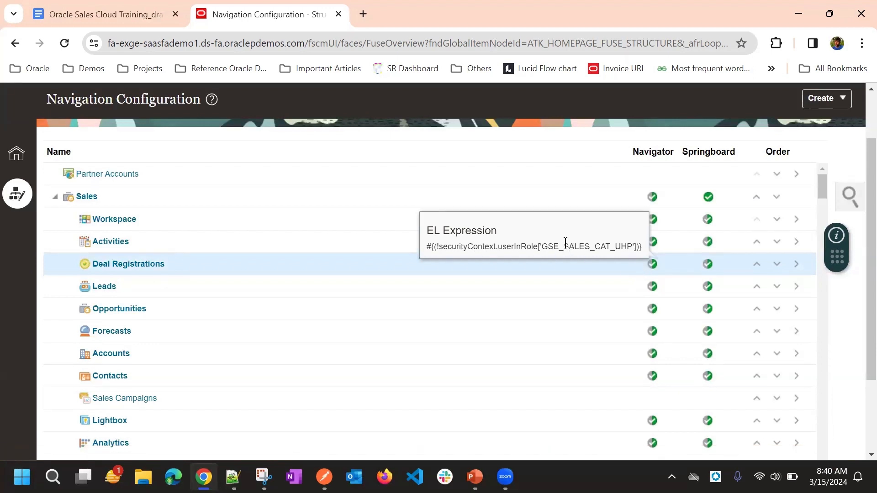
left_click_drag(542, 246, 633, 245)
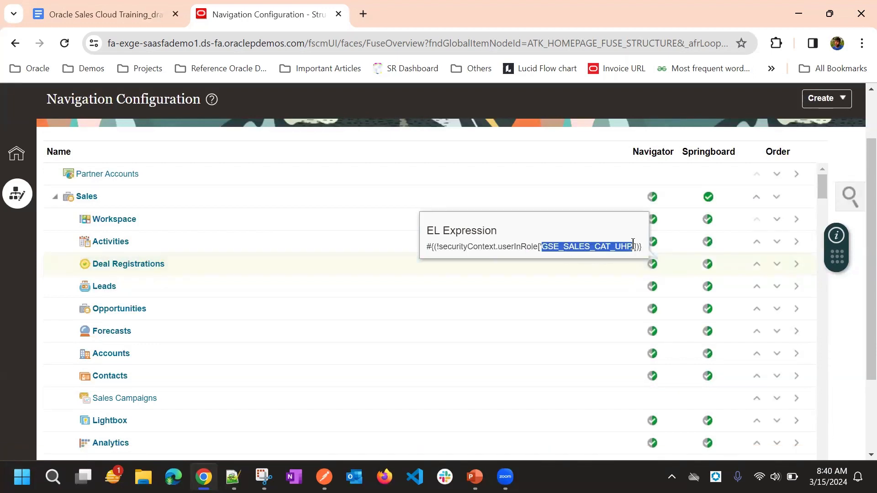
left_click_drag(426, 247, 641, 250)
left_click(432, 247)
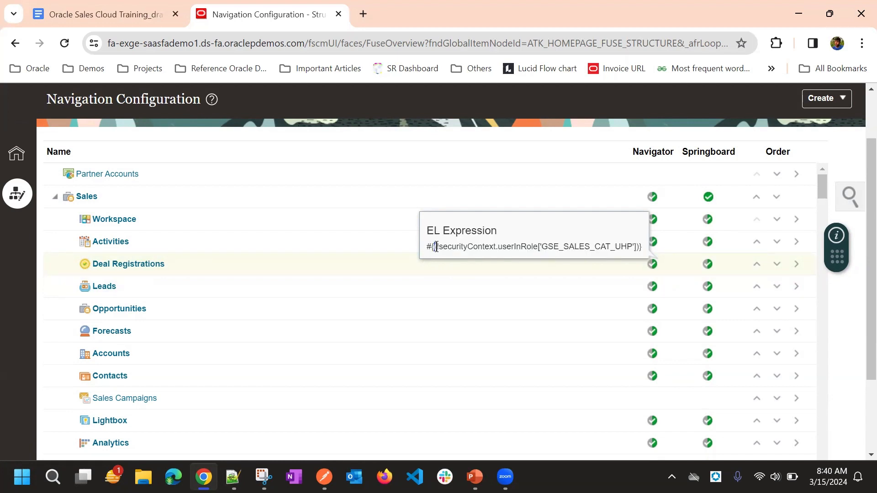
left_click_drag(436, 247, 644, 251)
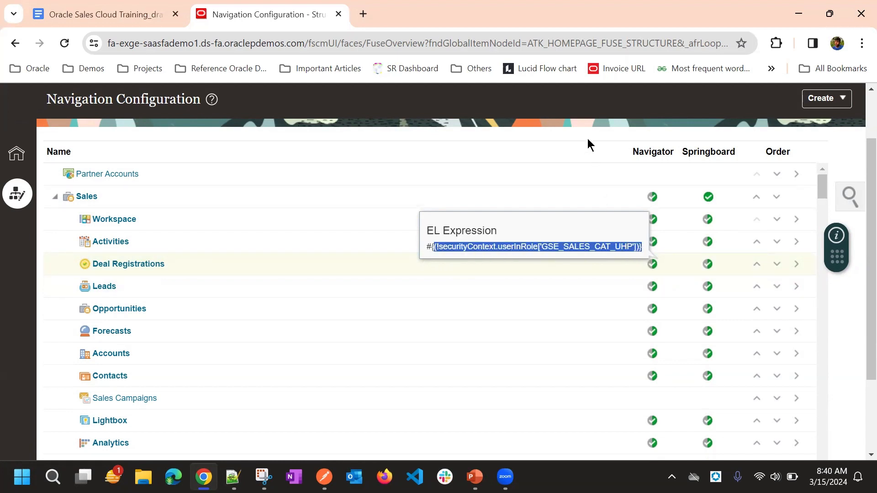
left_click(652, 264)
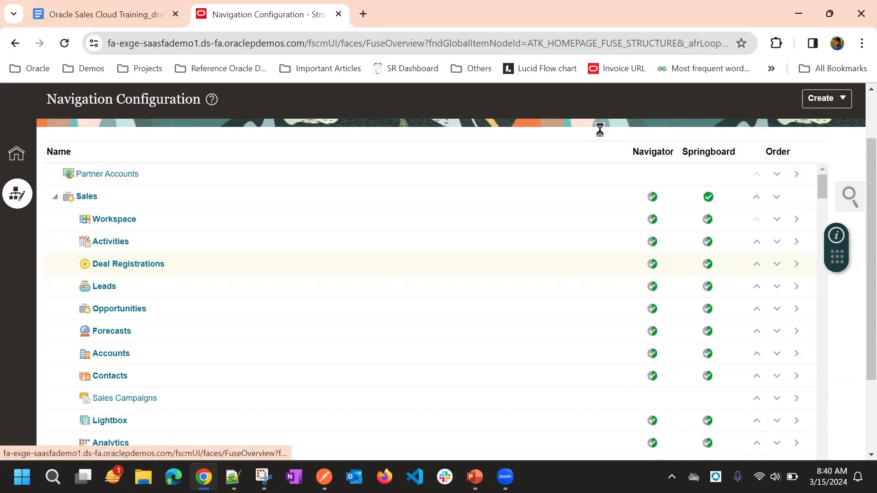
Step: Create a navigation group named Digital Sales with the default icon, shown on the Navigator, and save and close it
scroll(600, 132, "up", 2)
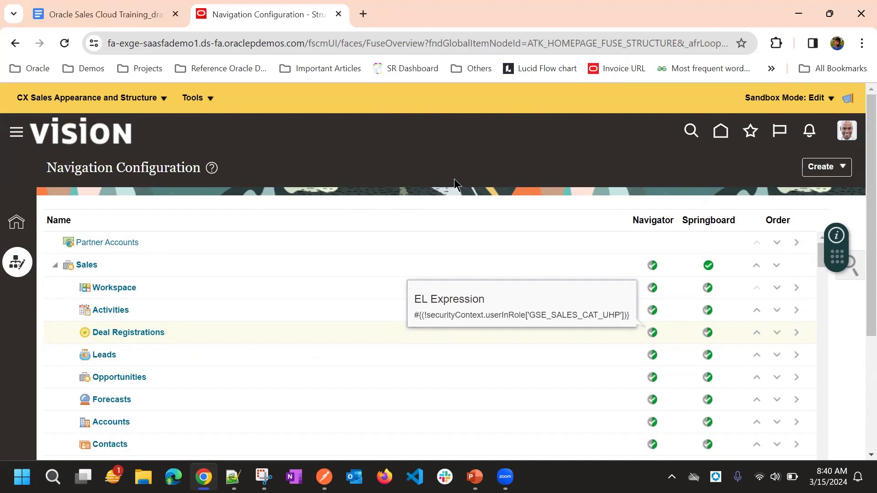
left_click(825, 165)
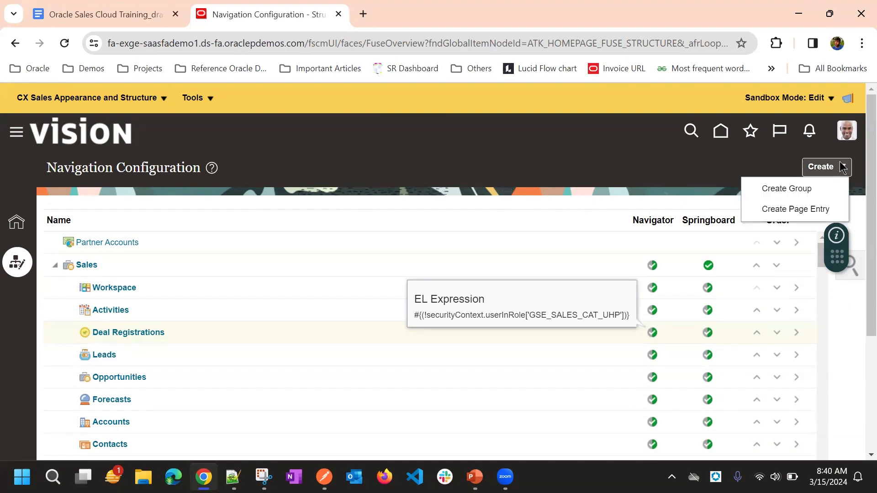
scroll(498, 209, "down", 3)
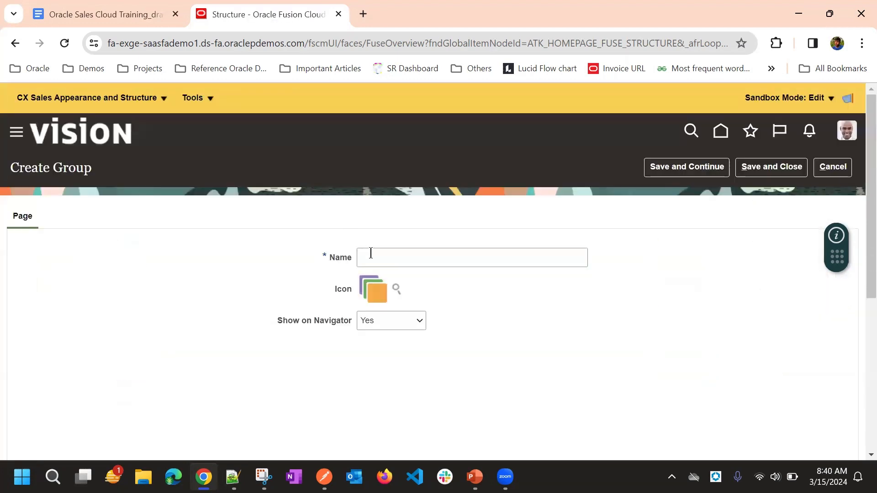
left_click(372, 256)
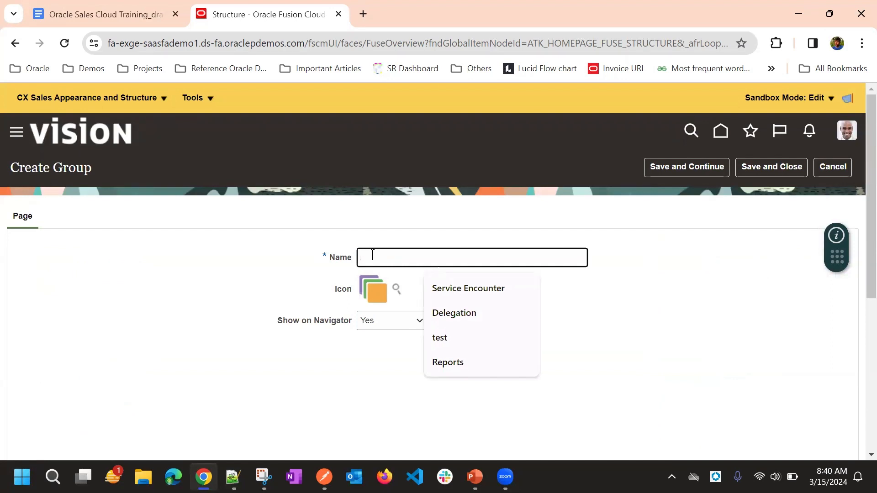
type("D")
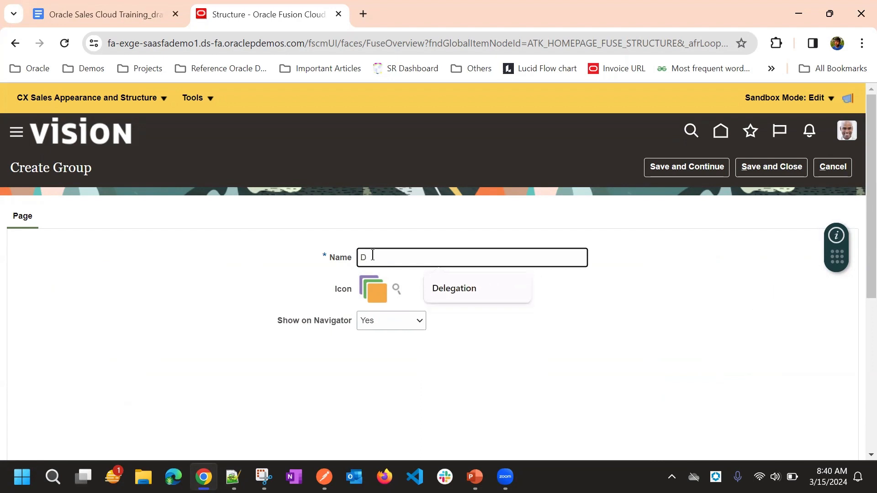
type("I")
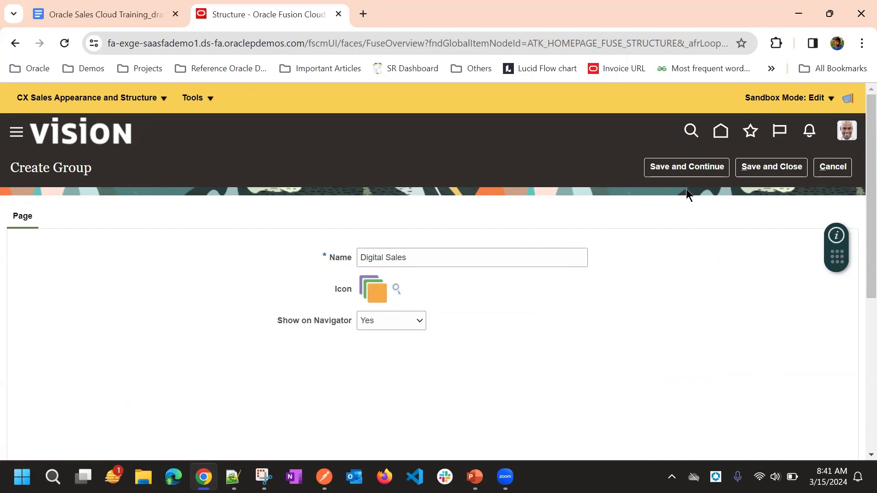
left_click(698, 169)
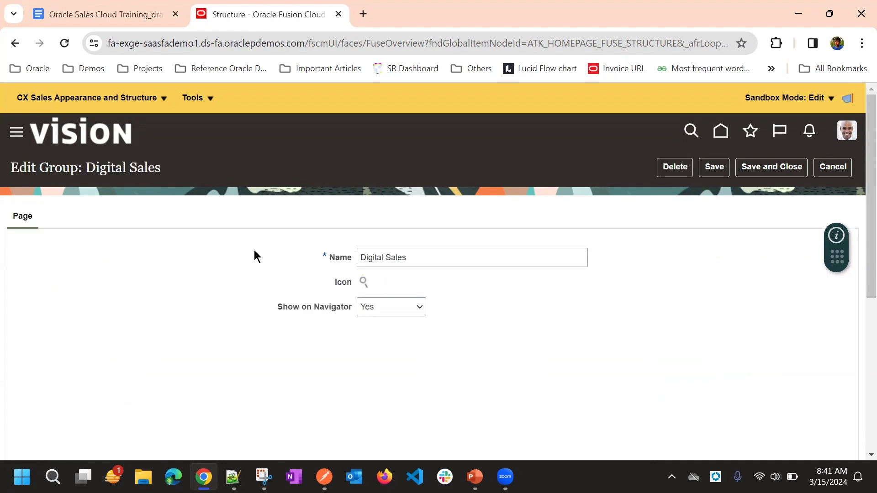
left_click(775, 170)
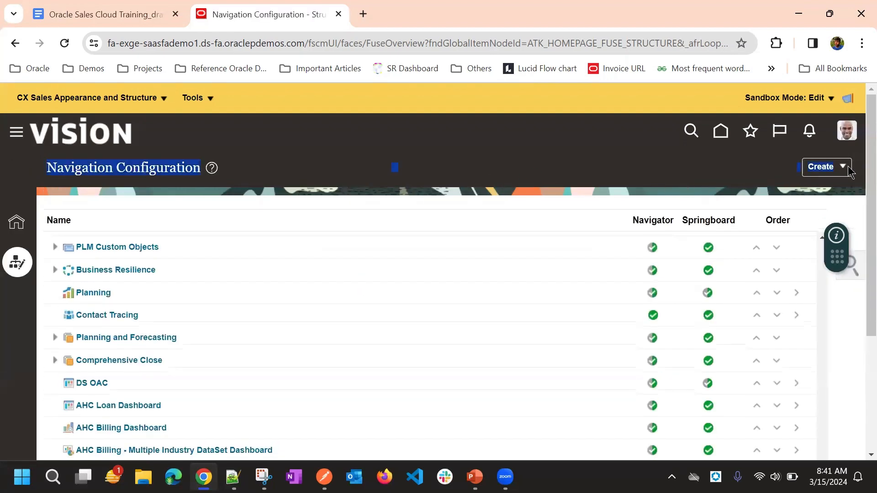
Step: Start a new page entry and name it Google Search
left_click(829, 168)
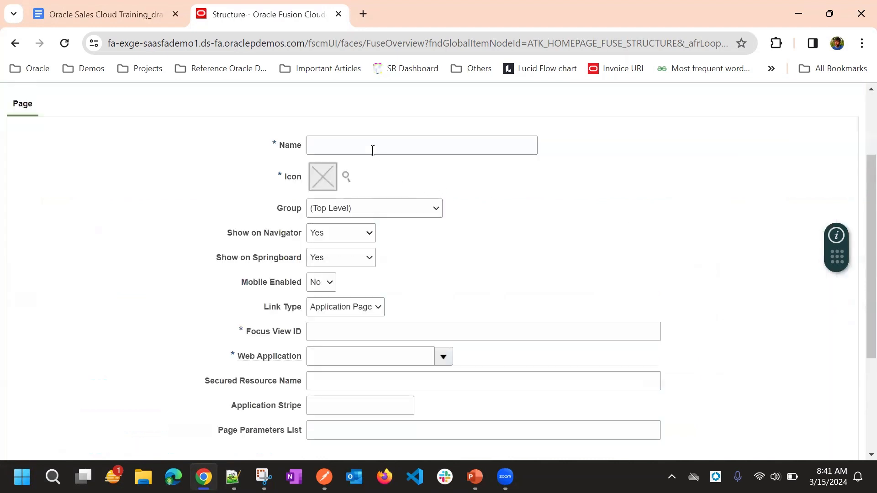
left_click(367, 147)
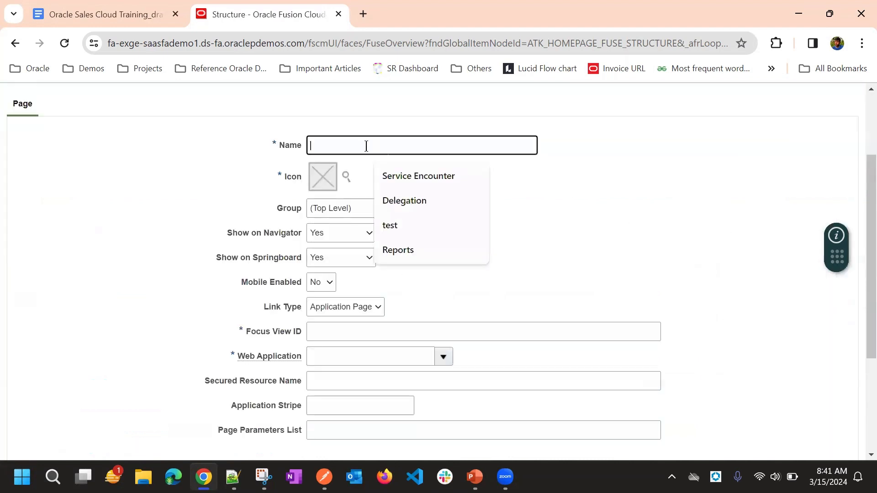
type("Google Search")
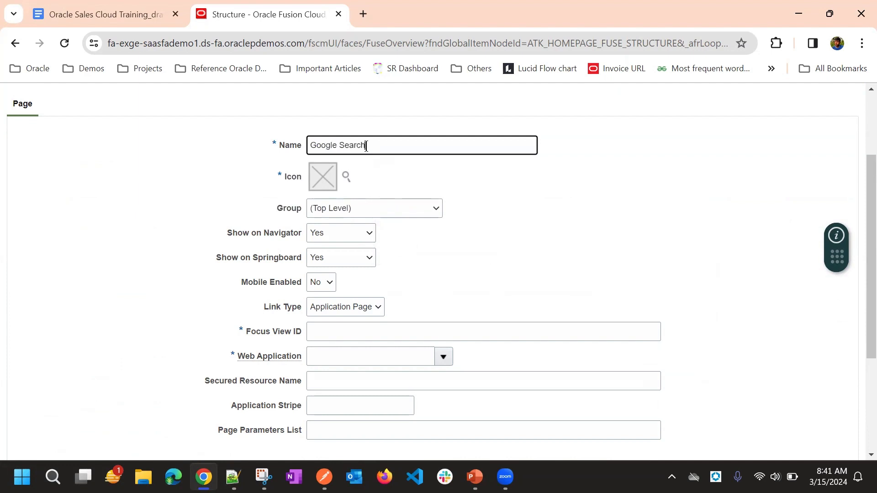
Step: Browse the page entry icons and assign the briefcase with magnifying glass icon to the Google Search entry
left_click(348, 176)
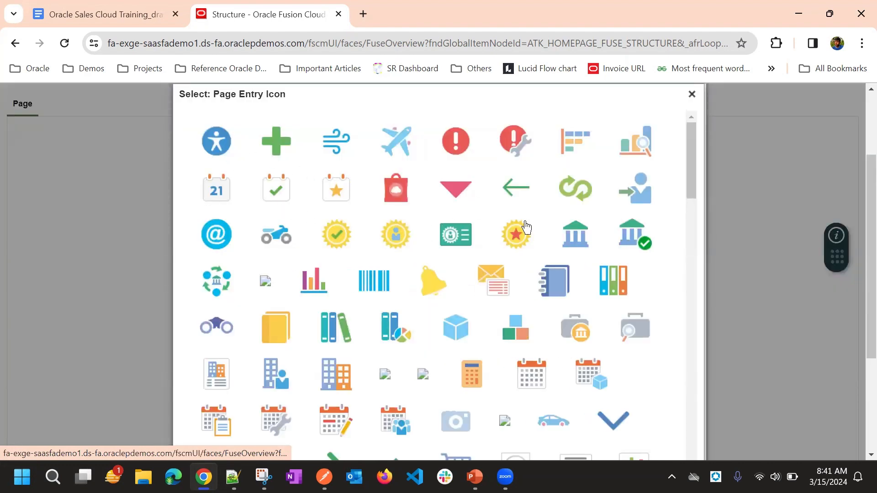
scroll(516, 228, "down", 1)
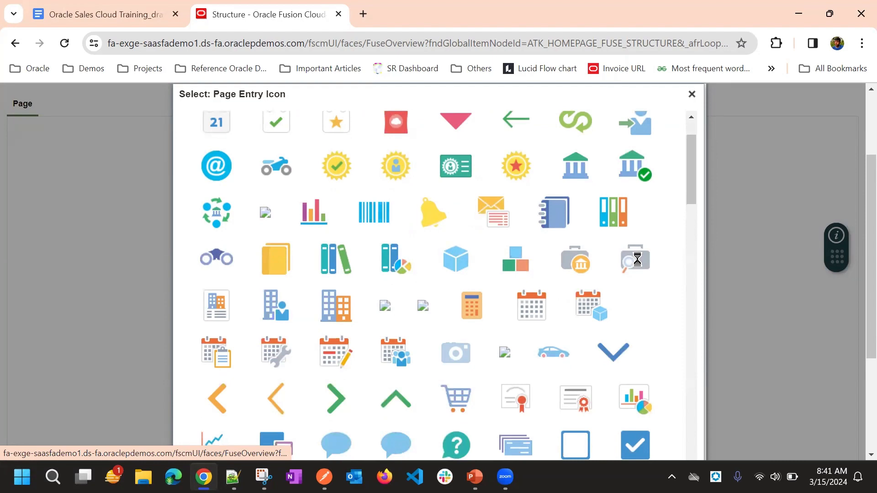
scroll(682, 209, "up", 1)
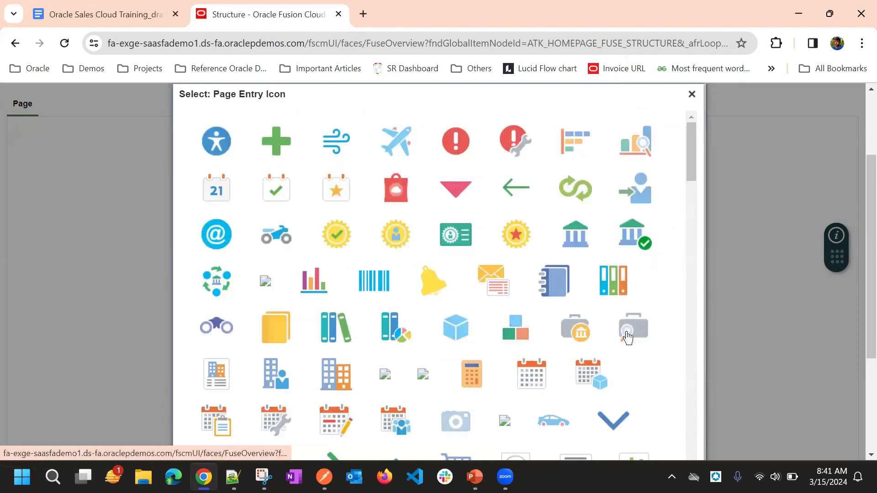
scroll(699, 238, "down", 4)
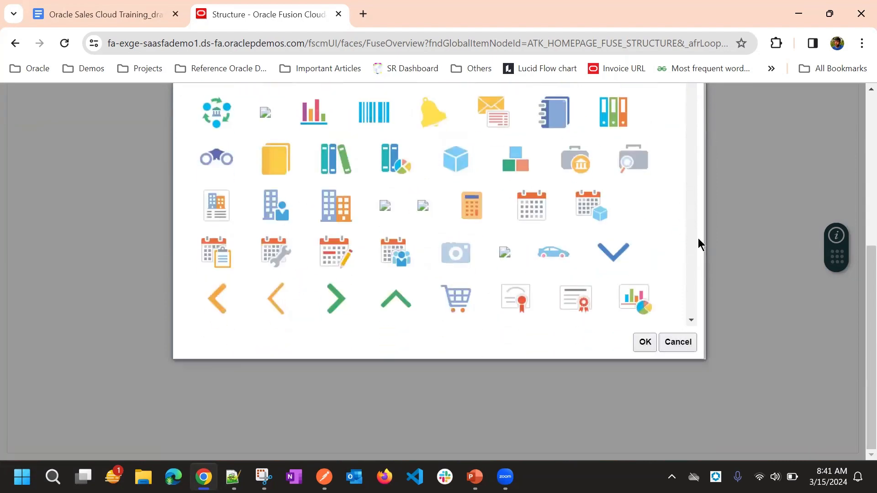
scroll(698, 243, "up", 6)
scroll(697, 246, "down", 6)
left_click(642, 343)
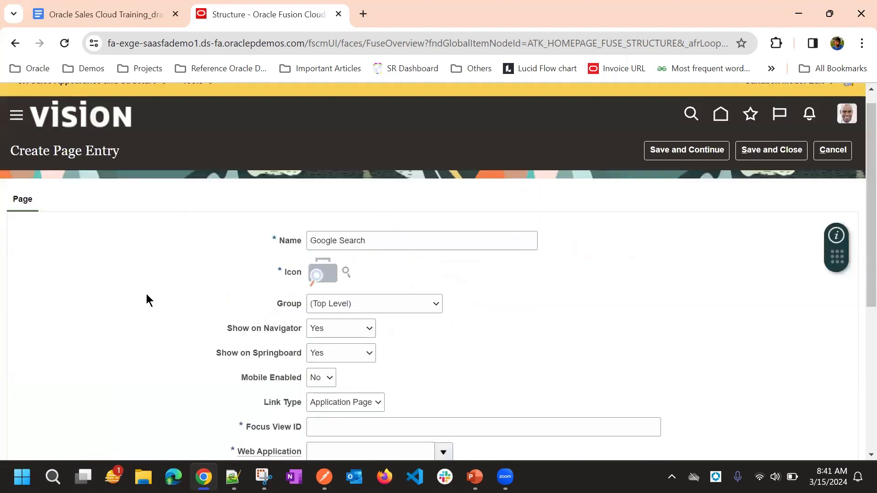
Step: Place the Google Search page entry in the last-listed Digital Sales group
left_click(368, 304)
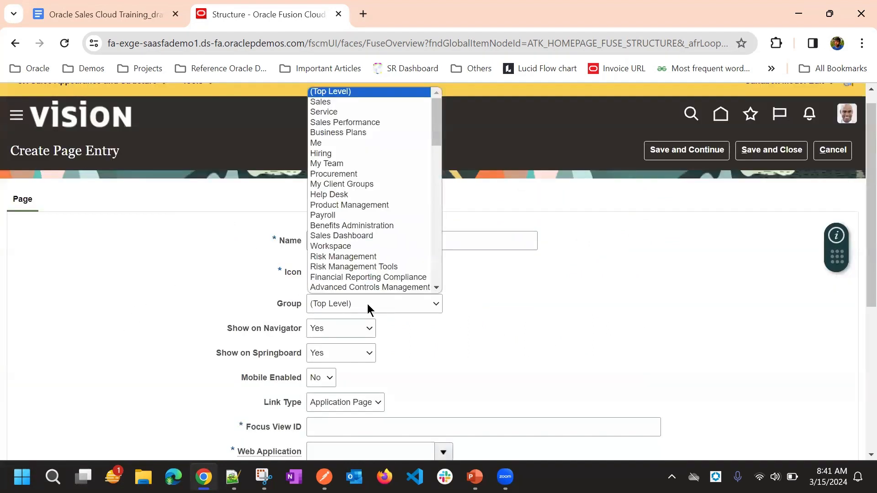
scroll(365, 288, "down", 1)
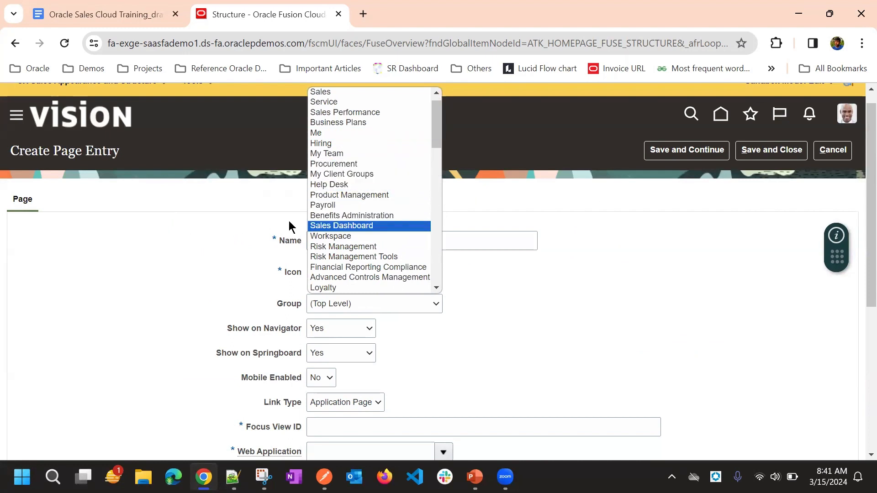
scroll(332, 172, "down", 15)
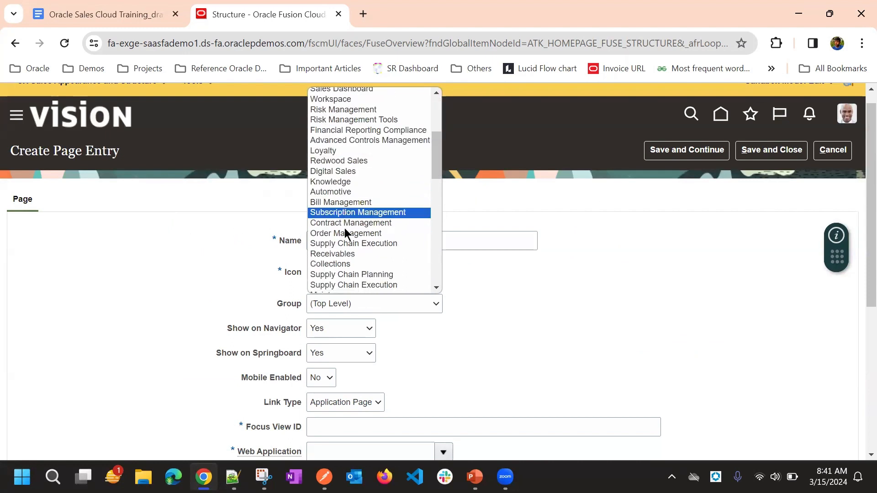
scroll(340, 216, "up", 15)
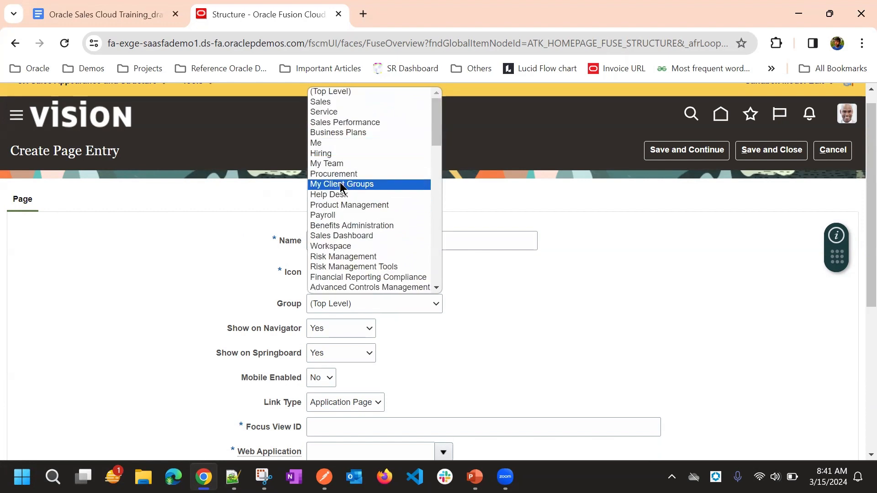
scroll(339, 127, "down", 7)
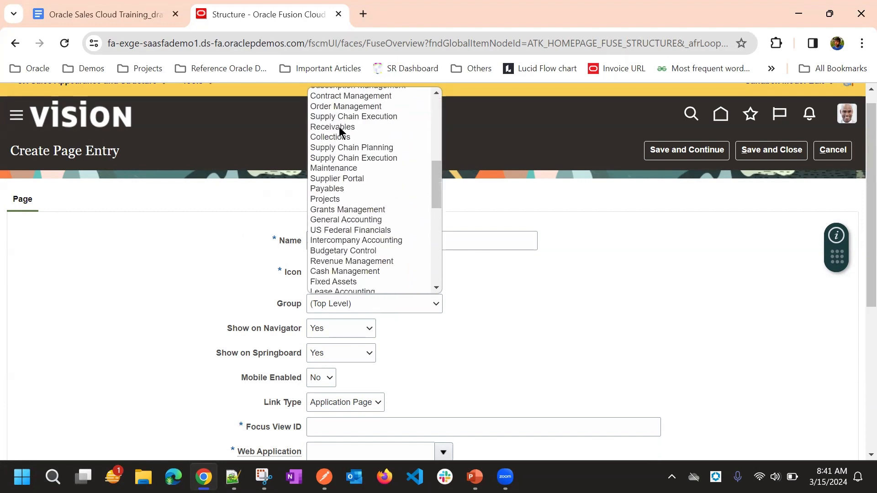
key("End")
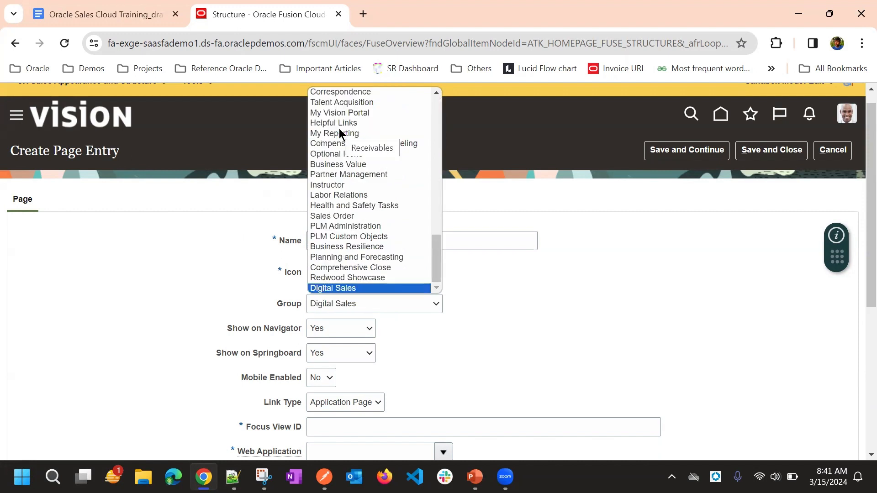
key("Return")
Step: Review the Show on Navigator options for the page entry and keep it set to Yes
scroll(290, 234, "down", 3)
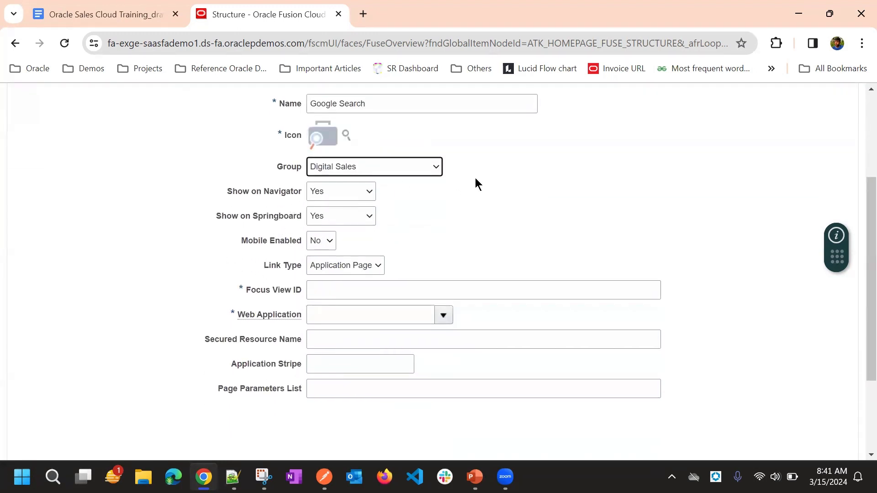
left_click(336, 191)
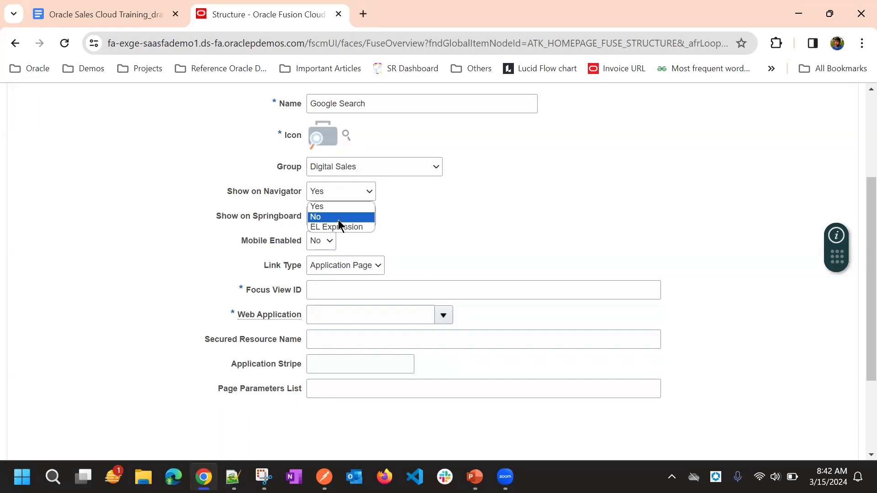
left_click(473, 193)
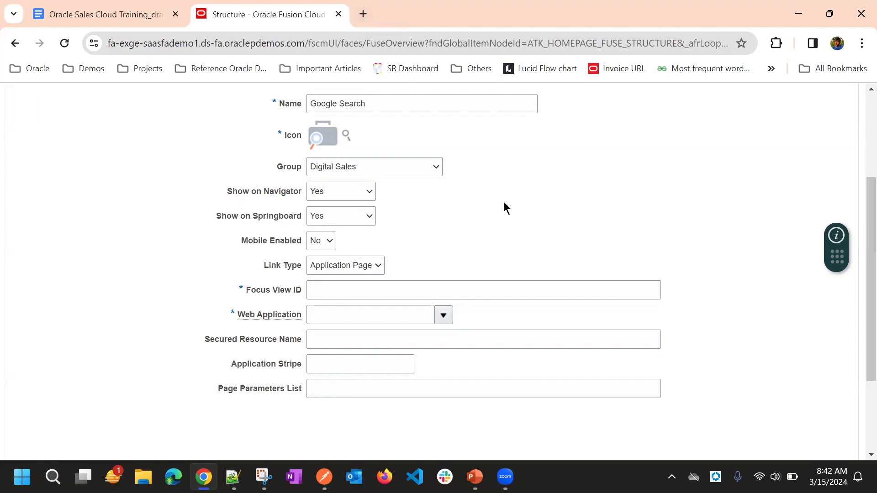
Step: Open the Oracle Cloud blog site on Blogspot in a new browser tab
left_click(363, 16)
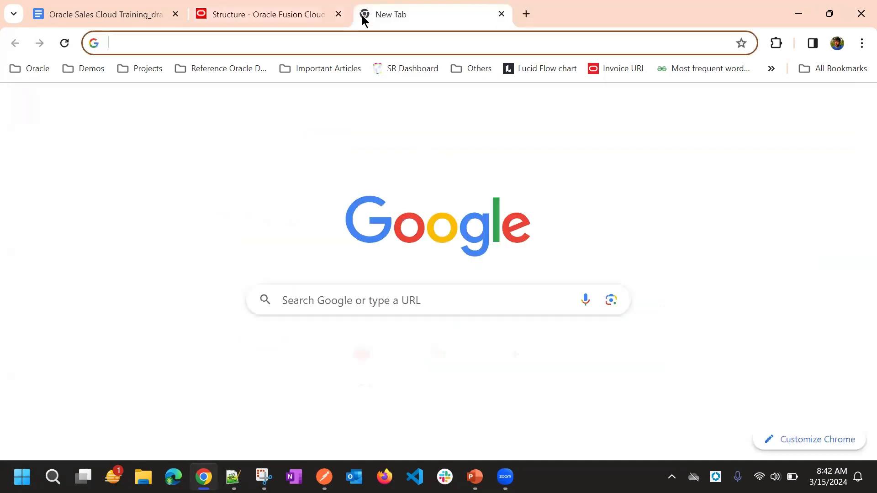
type("o")
key("Return")
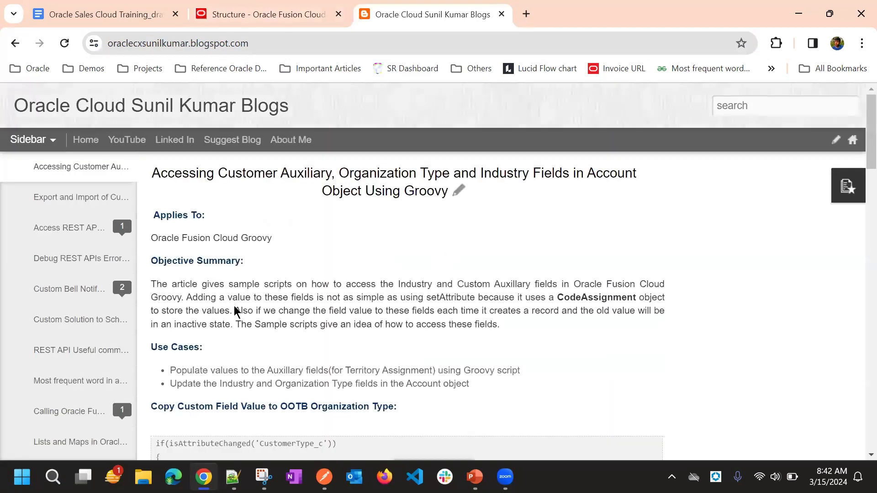
Step: Find the article on EL Expressions for Structure in the blog's article list and open it
scroll(88, 306, "down", 2)
scroll(88, 306, "down", 10)
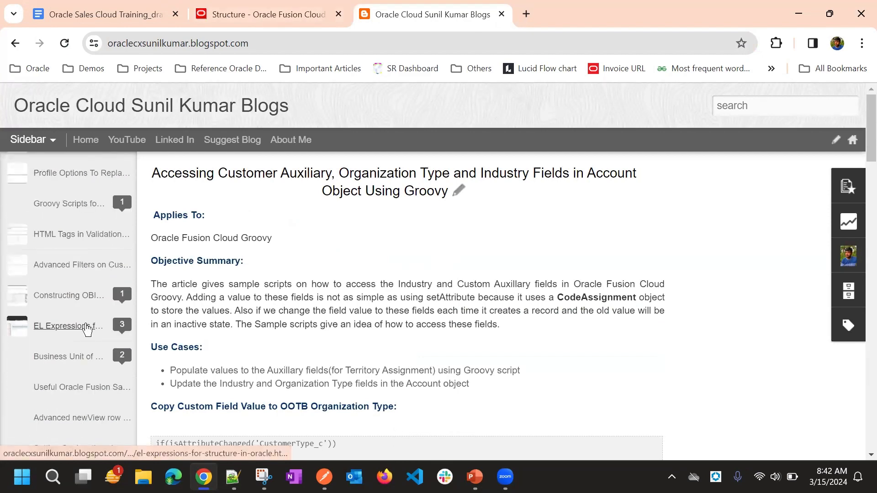
left_click(87, 327)
Step: Read through the article's sample EL expressions for role, user, profile option and grant checks and dynamic URLs
scroll(329, 221, "down", 2)
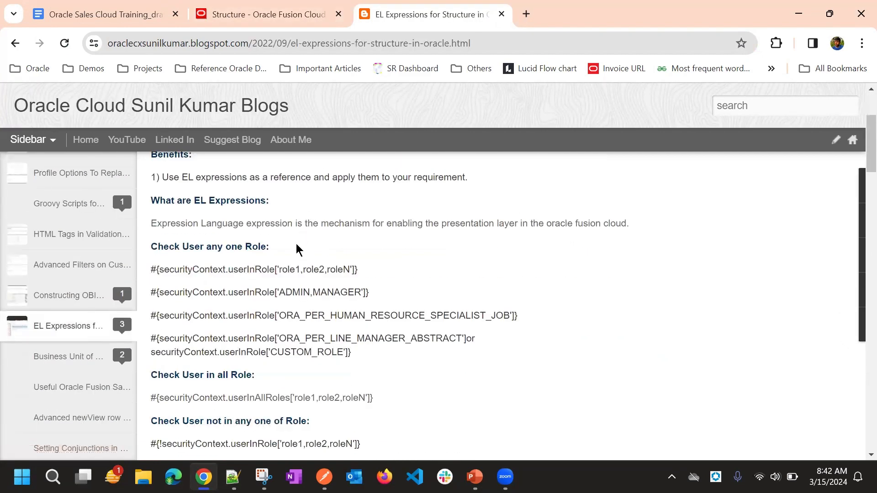
scroll(306, 240, "down", 1)
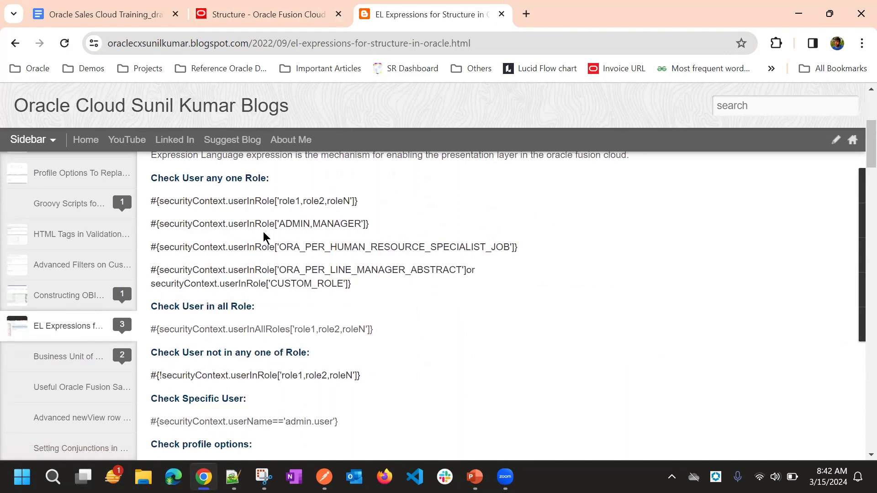
scroll(264, 236, "up", 1)
scroll(269, 247, "down", 1)
scroll(289, 255, "up", 2)
scroll(288, 254, "down", 2)
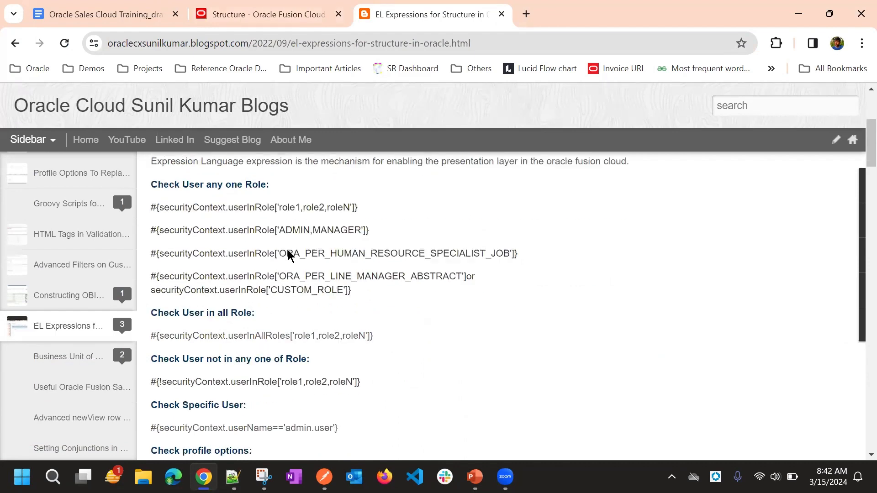
scroll(289, 254, "down", 1)
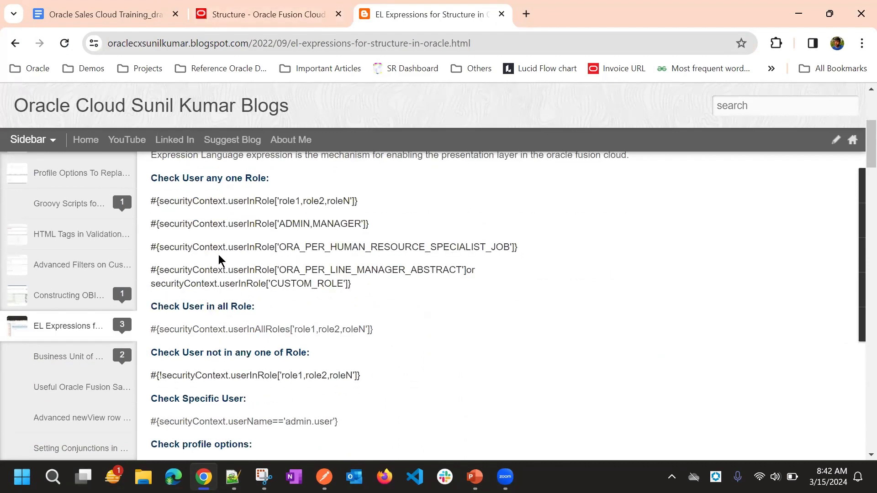
scroll(281, 251, "down", 6)
scroll(283, 251, "up", 2)
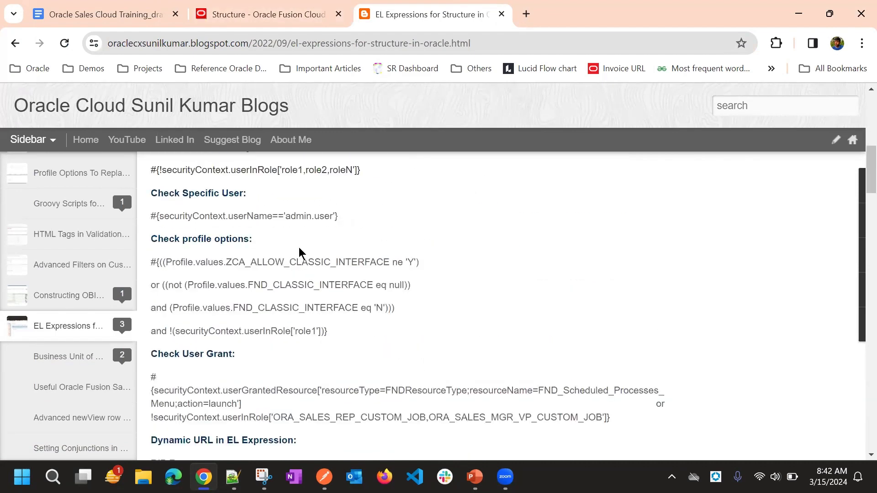
scroll(299, 252, "down", 3)
scroll(305, 255, "down", 2)
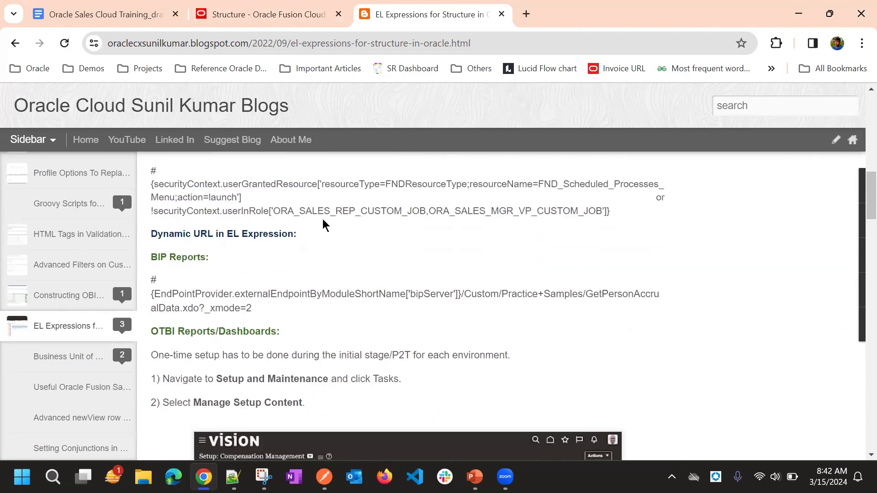
scroll(325, 220, "down", 3)
scroll(327, 220, "up", 1)
scroll(337, 186, "down", 2)
scroll(350, 265, "up", 15)
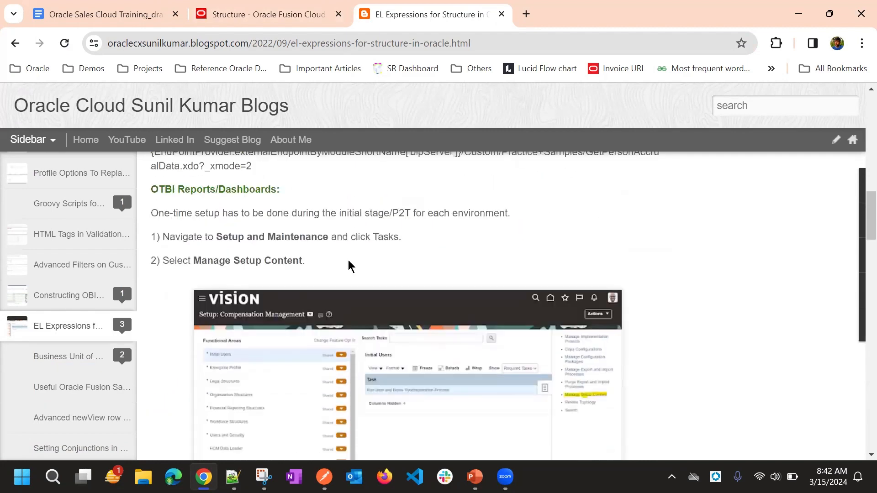
scroll(283, 274, "down", 1)
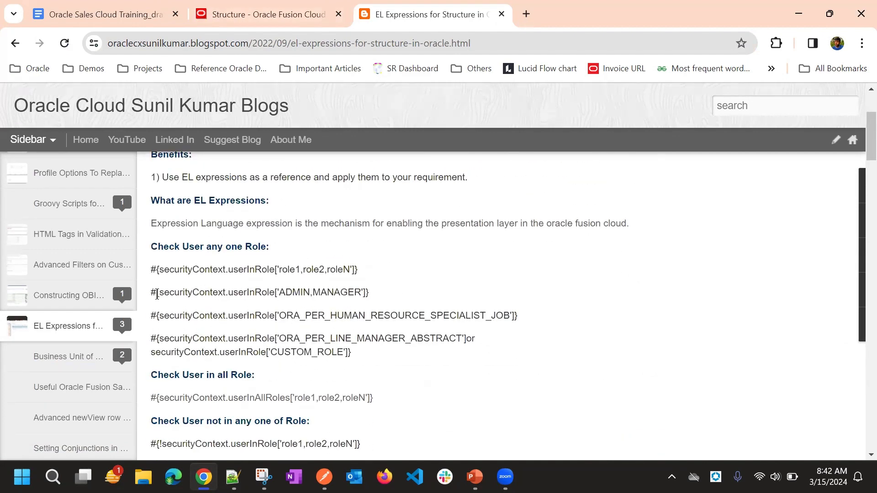
Step: Copy the sample expression #{securityContext.userInRole['ADMIN,MANAGER']} from the article's Check User any one Role section
left_click_drag(152, 292, 181, 296)
left_click_drag(295, 293, 369, 300)
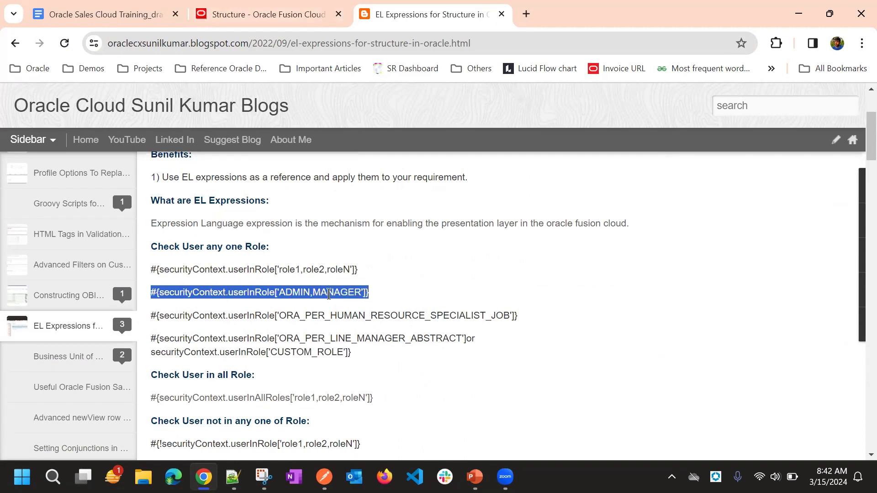
right_click(316, 293)
left_click(329, 156)
Step: In the Google Search page entry, set Show on Navigator to EL Expression and enter #{securityContext.userInRole['ADMIN,MANAGER']} as its expression
left_click(223, 13)
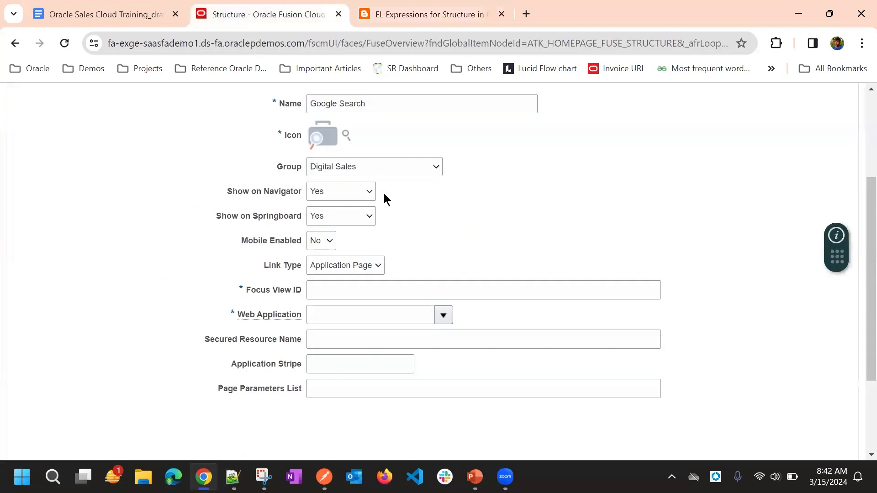
left_click(368, 191)
left_click(364, 225)
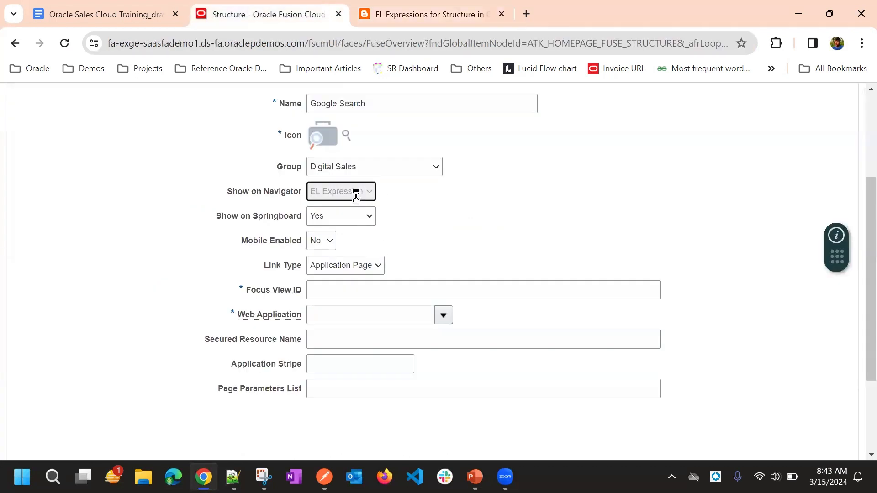
left_click(385, 195)
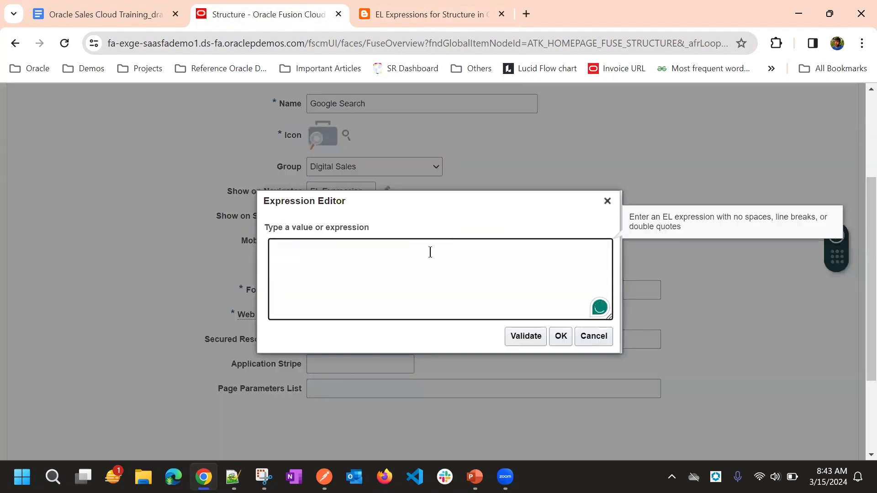
key("ctrl+v")
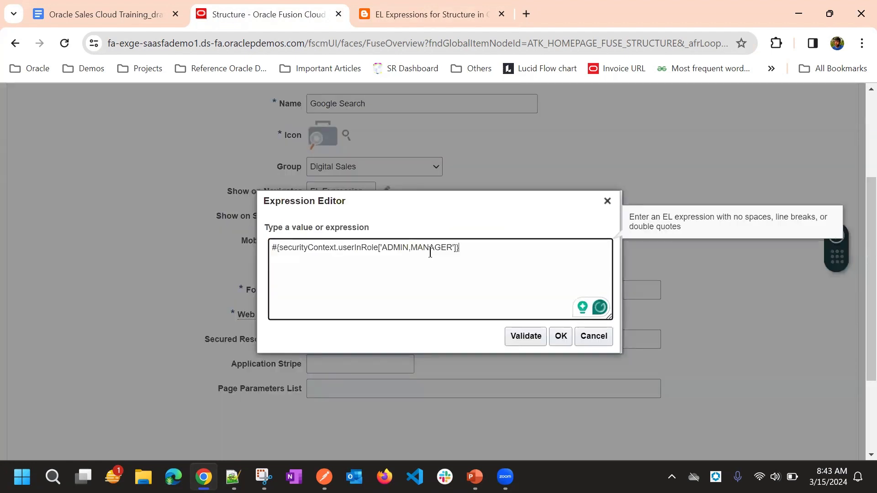
double_click(391, 247)
double_click(396, 250)
left_click_drag(383, 251, 452, 240)
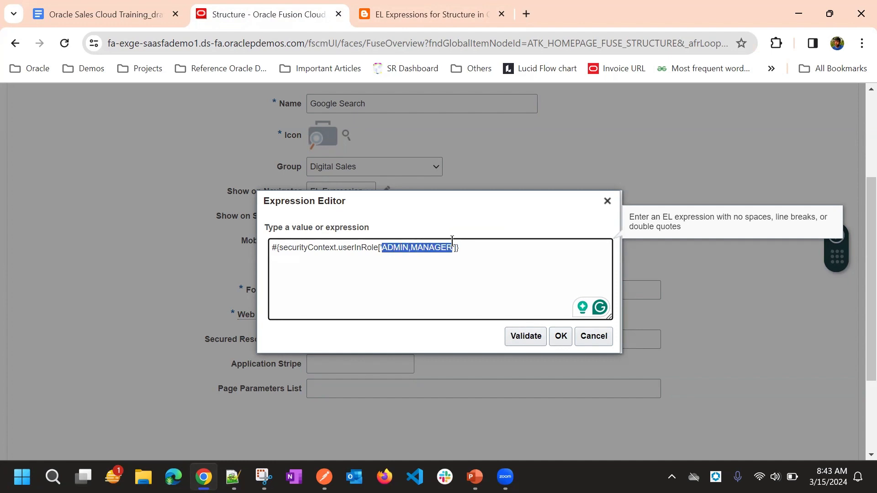
left_click(432, 226)
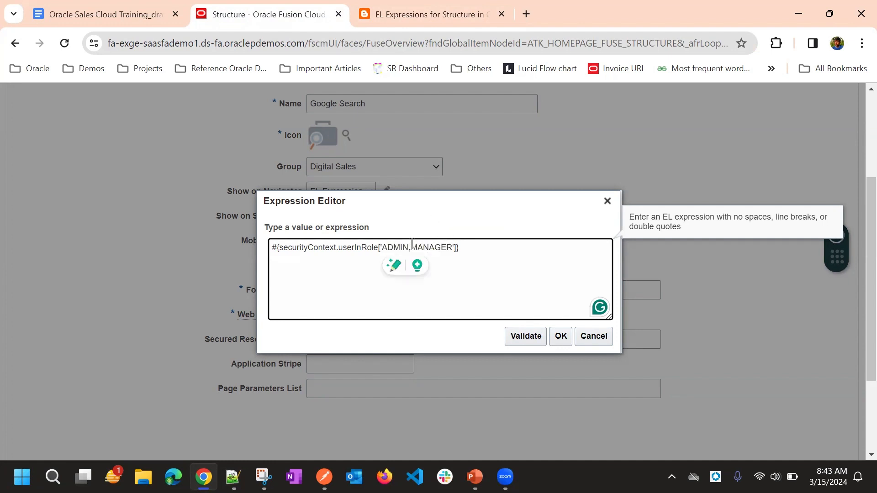
double_click(396, 248)
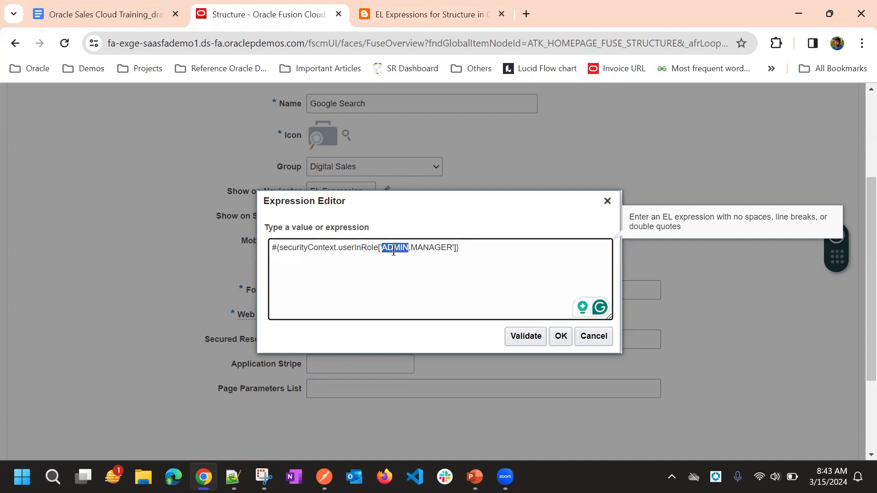
type("#{securityContext.userInRole['ADMIN,MANAGER']}")
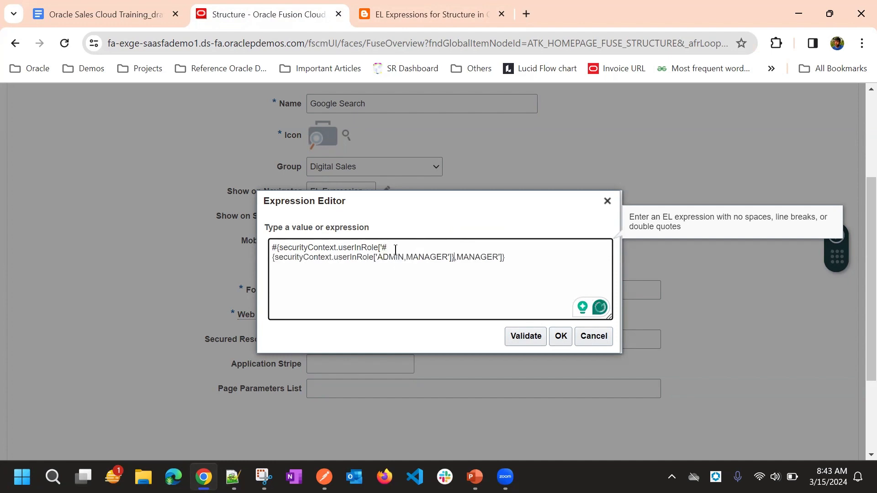
key("ctrl+z")
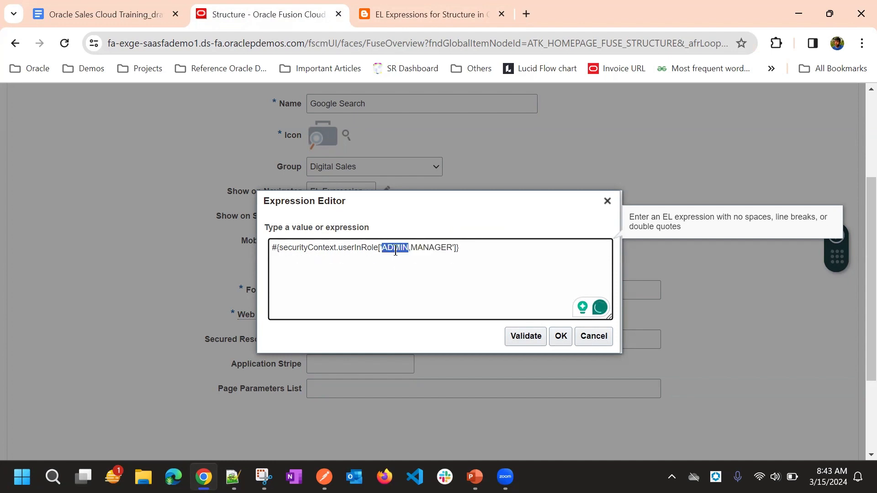
key("ctrl+a")
left_click(399, 250)
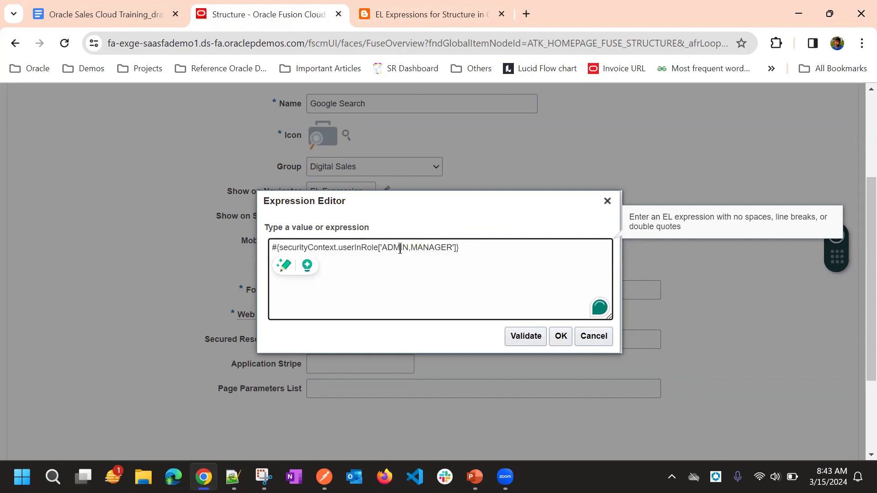
Step: Review the ADMIN,MANAGER role list inside the userInRole expression
double_click(399, 249)
left_click(433, 220)
left_click(398, 247)
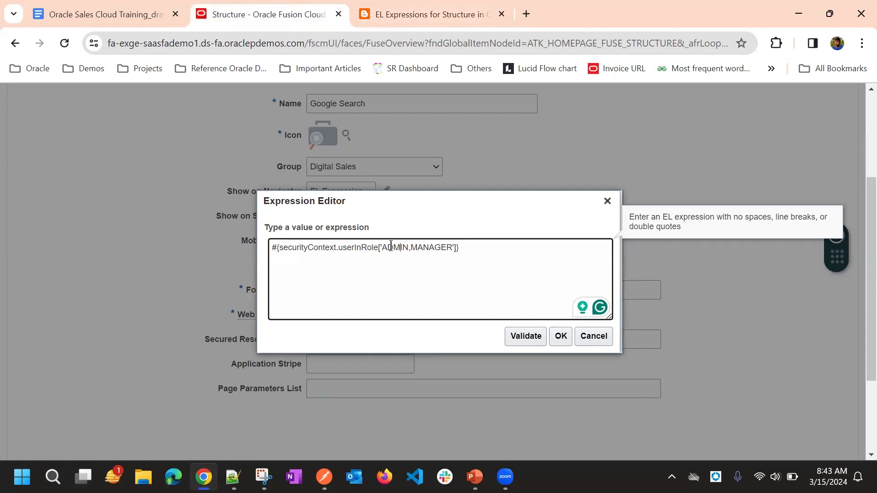
left_click_drag(382, 247, 410, 245)
left_click(442, 210)
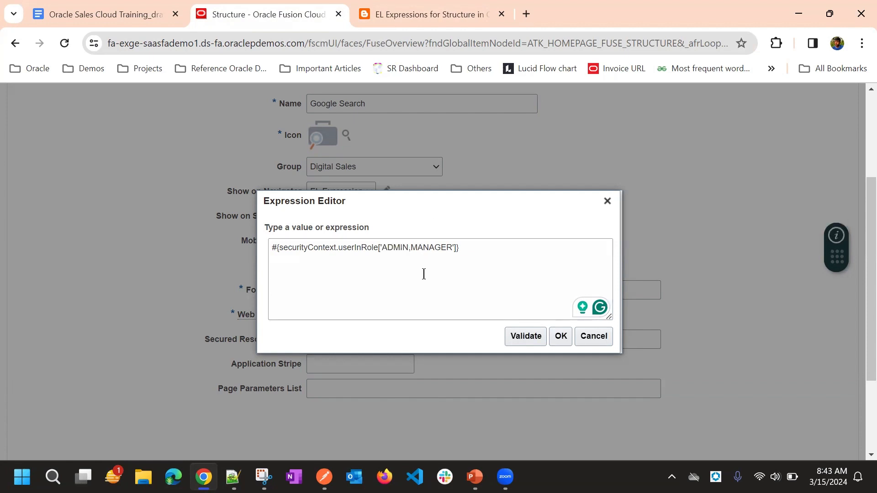
left_click(400, 244)
left_click_drag(381, 247, 453, 248)
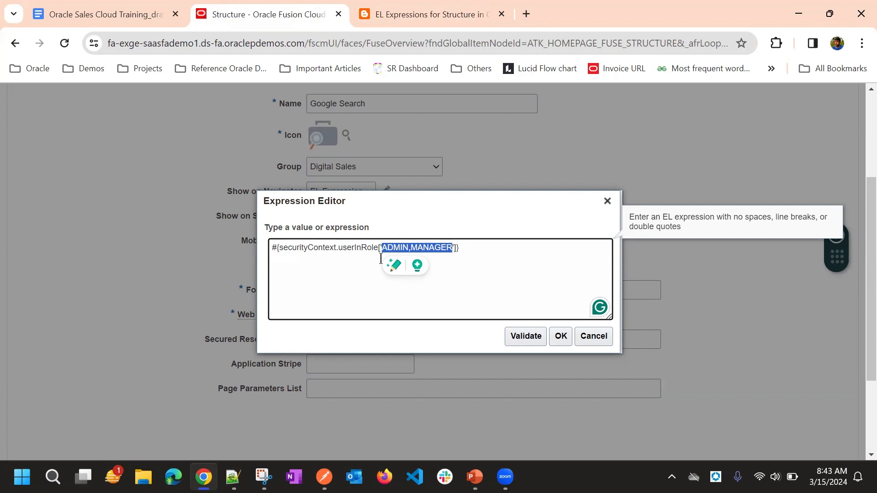
left_click(344, 289)
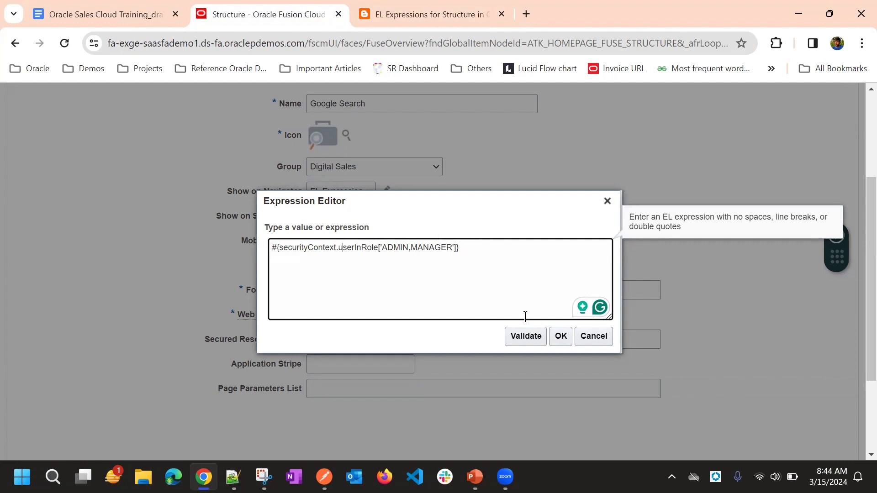
Step: Validate the Show on Navigator expression and compare the returned value with its role names
left_click(529, 333)
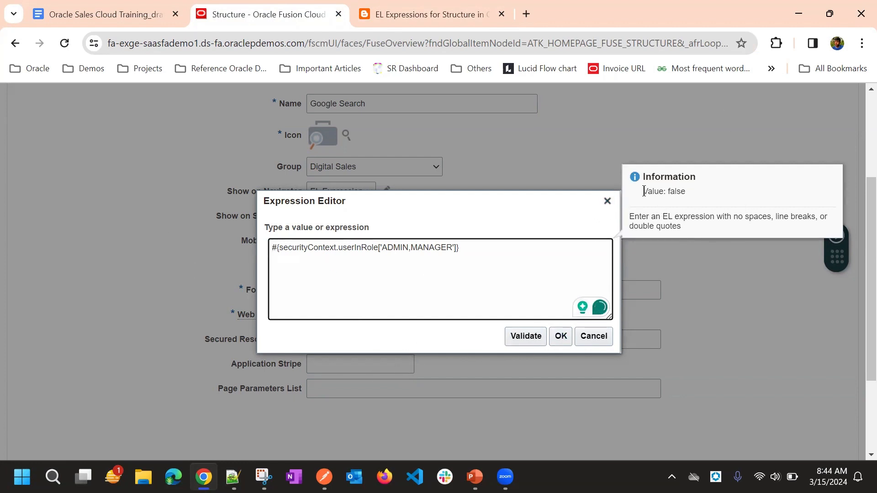
left_click_drag(643, 191, 686, 191)
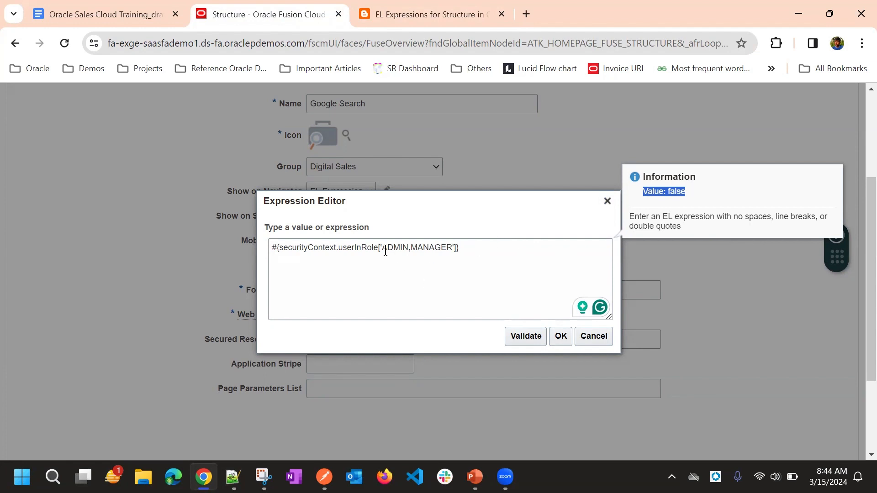
left_click_drag(383, 251, 450, 253)
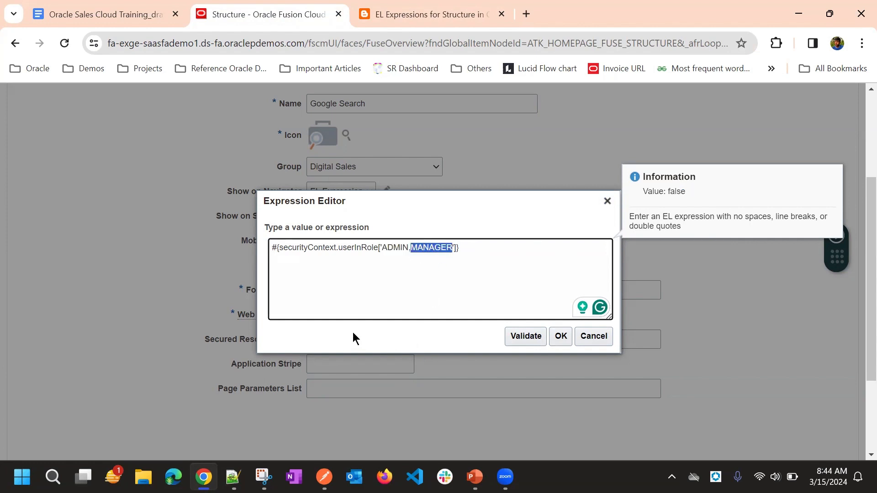
double_click(393, 249)
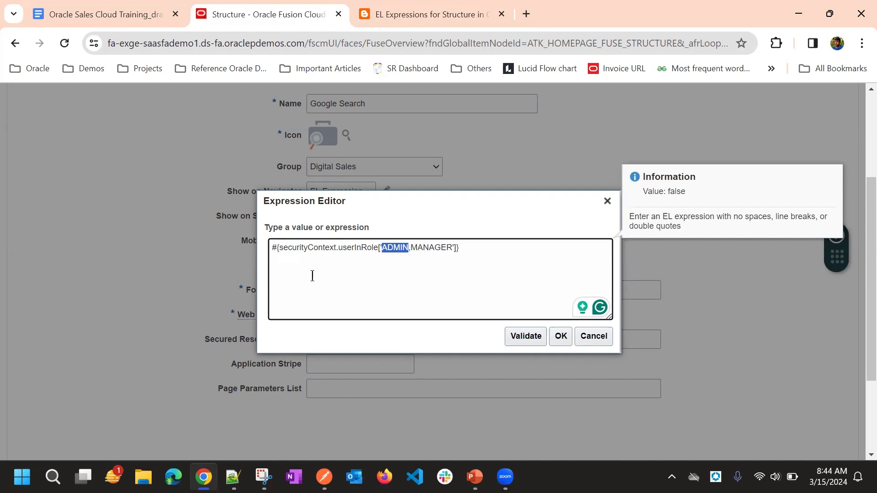
Step: Negate the Show on Navigator expression to #{!securityContext.userInRole['ADMIN,MANAGER']}, validate it and accept it
left_click(280, 249)
type("!")
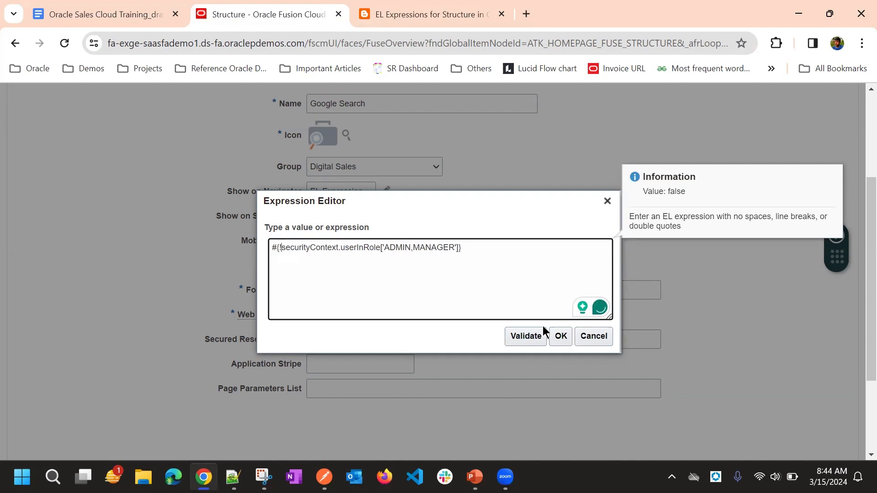
left_click(541, 334)
left_click_drag(648, 191, 684, 192)
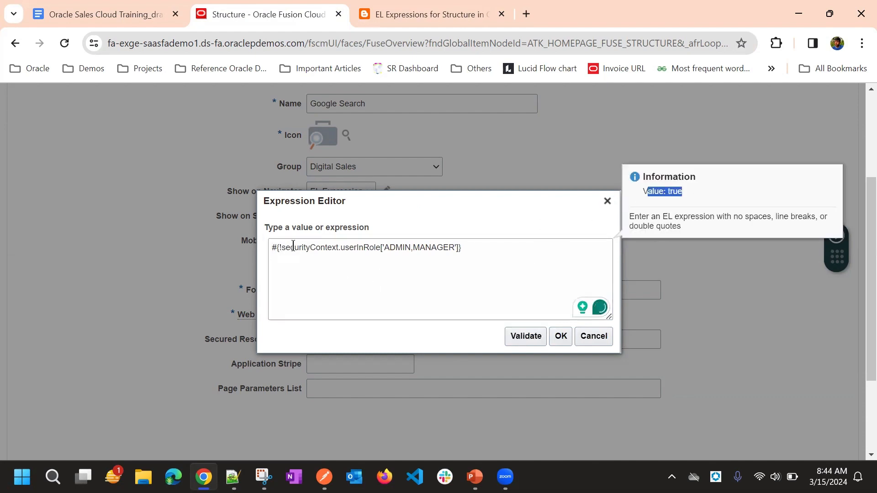
double_click(399, 248)
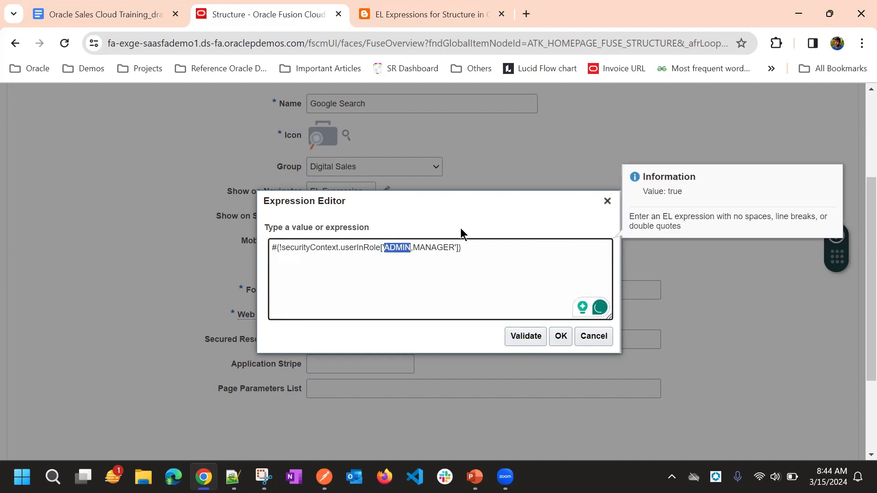
left_click(560, 336)
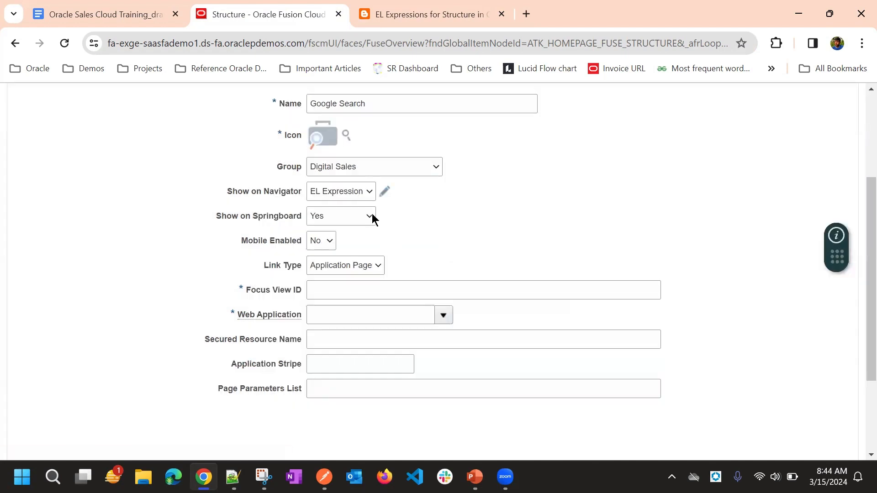
Step: Set Show on Springboard to EL Expression with #{!securityContext.userInRole['ADMIN,MANAGER']}, validate the expression and accept it
left_click(372, 217)
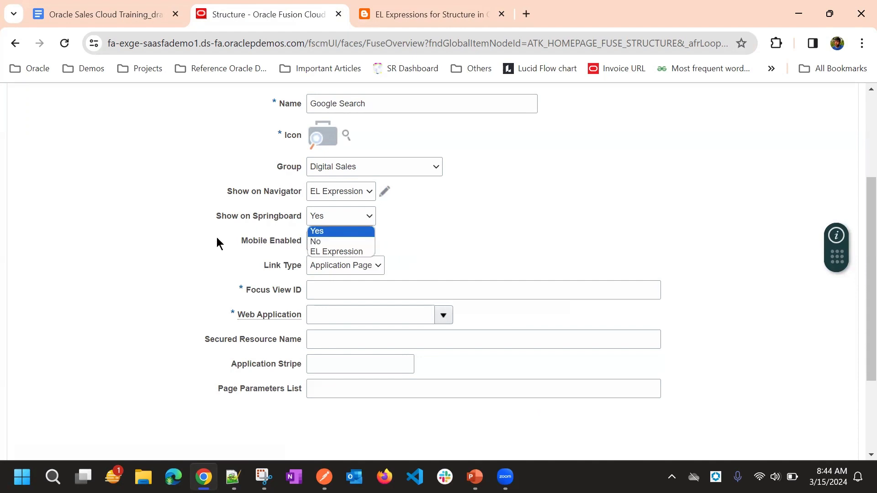
left_click(352, 252)
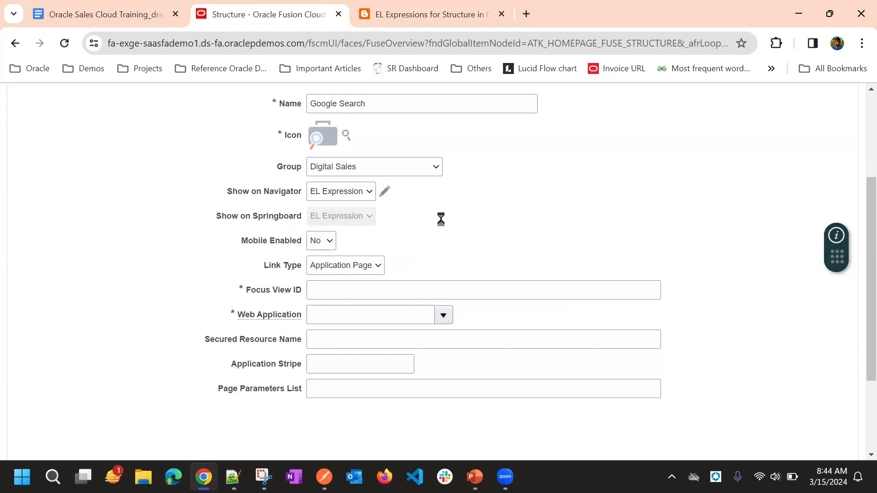
left_click(385, 216)
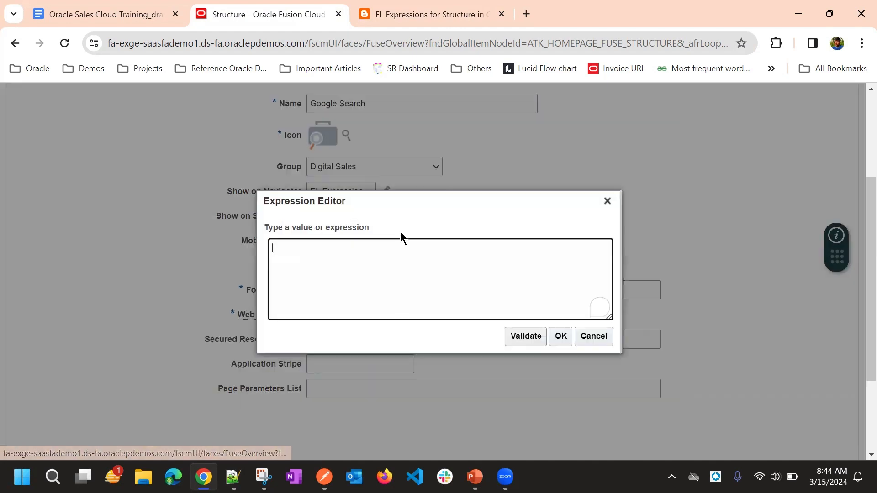
type("#{securityContext.userInRole['ADMIN,MANAGER']}")
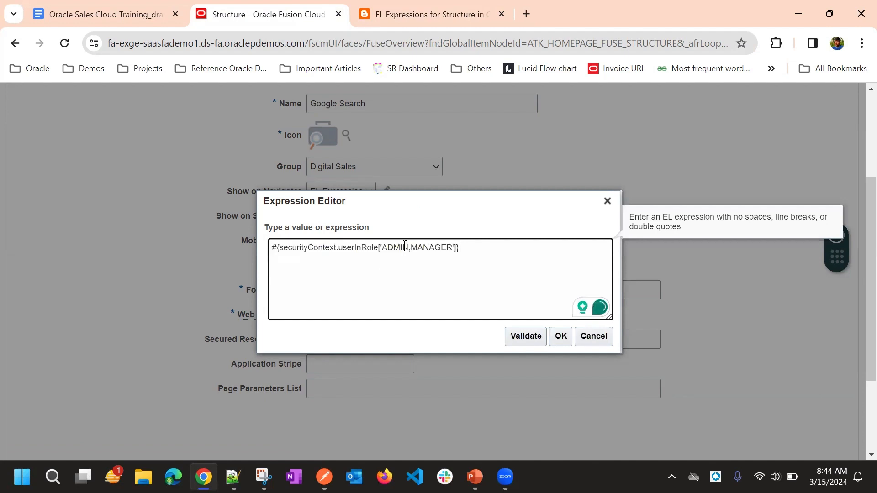
left_click(279, 249)
type("!")
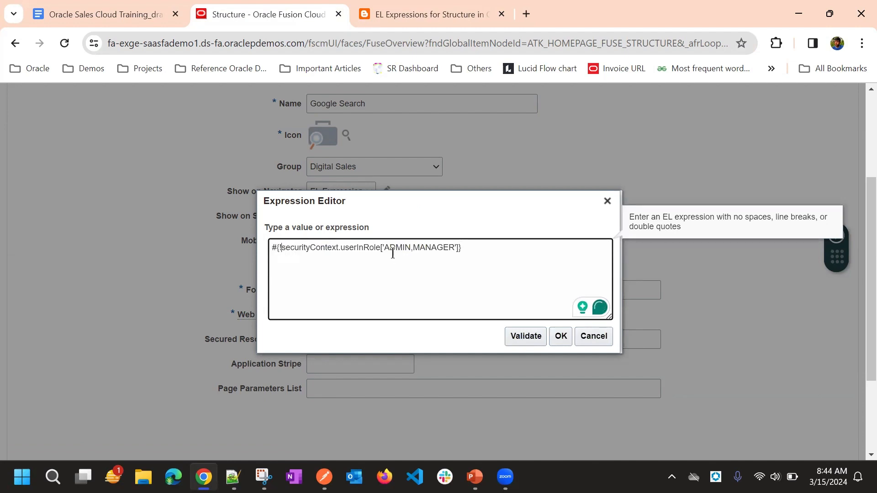
left_click(536, 338)
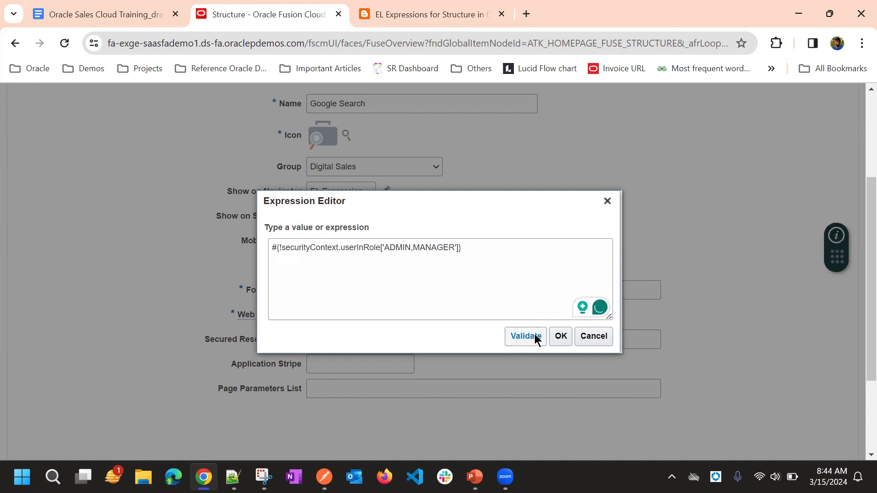
left_click(560, 336)
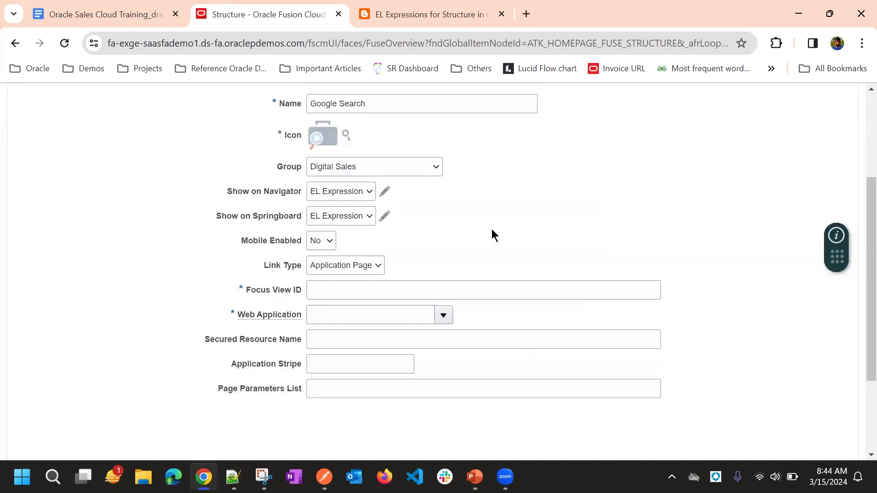
Step: Examine the Mobile Enabled and Link Type choices and the mandatory fields of an Application Page link
scroll(392, 223, "down", 1)
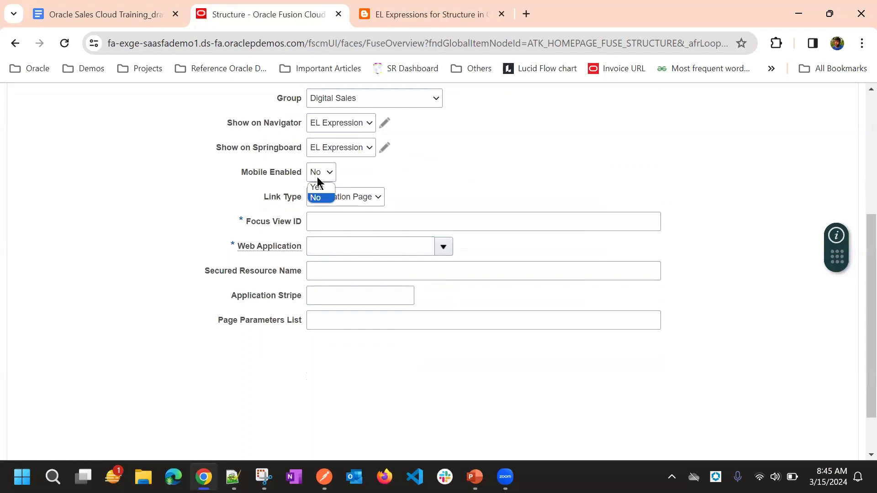
left_click(442, 179)
scroll(408, 175, "down", 1)
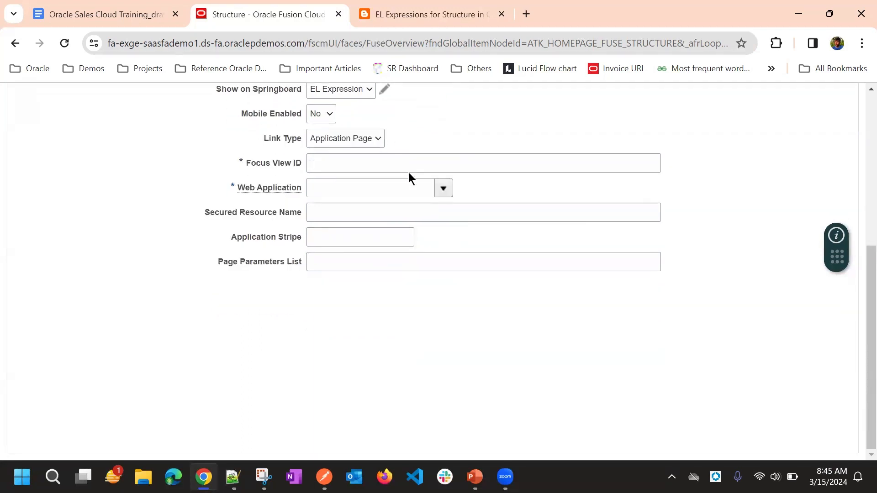
left_click(320, 139)
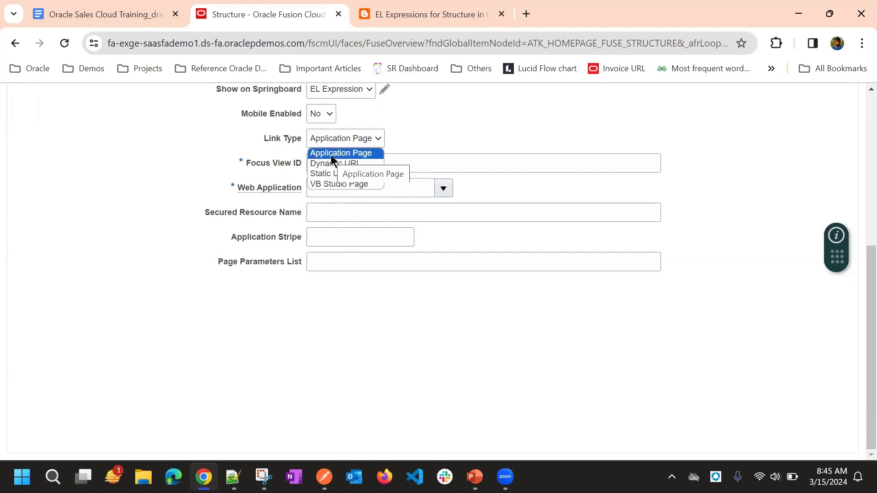
left_click(370, 154)
scroll(504, 133, "up", 6)
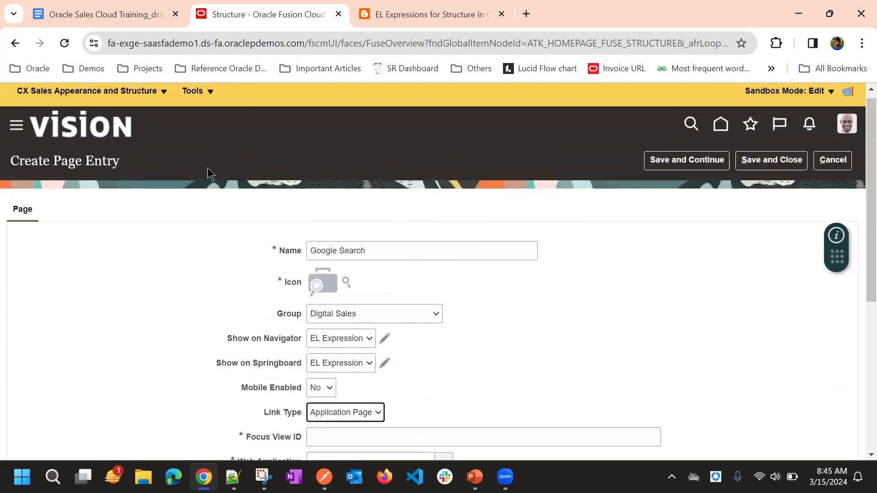
scroll(153, 212, "down", 4)
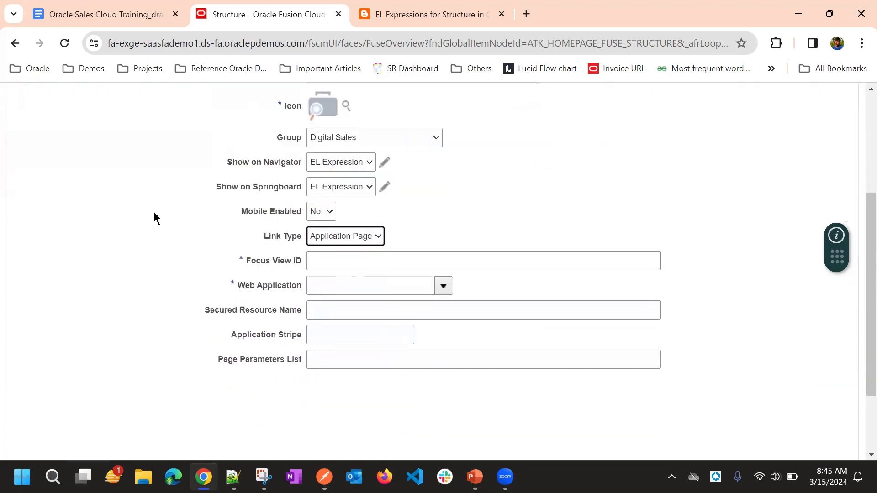
scroll(154, 212, "down", 1)
left_click(343, 207)
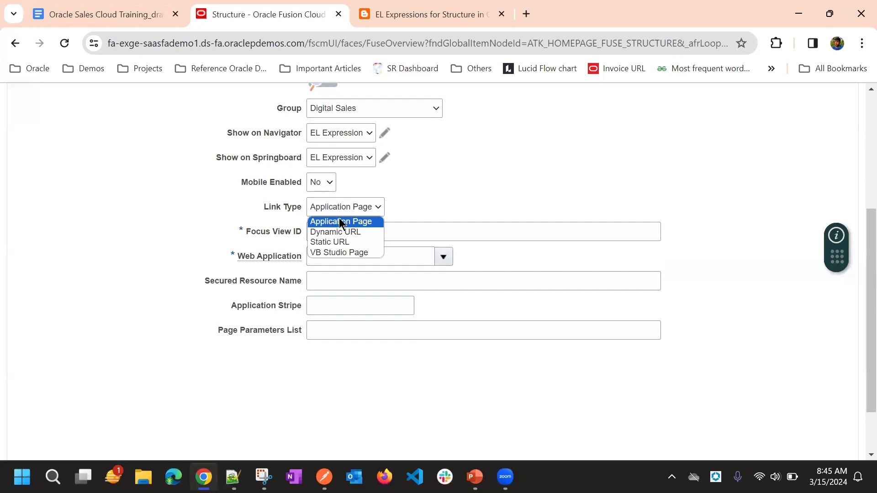
left_click(450, 189)
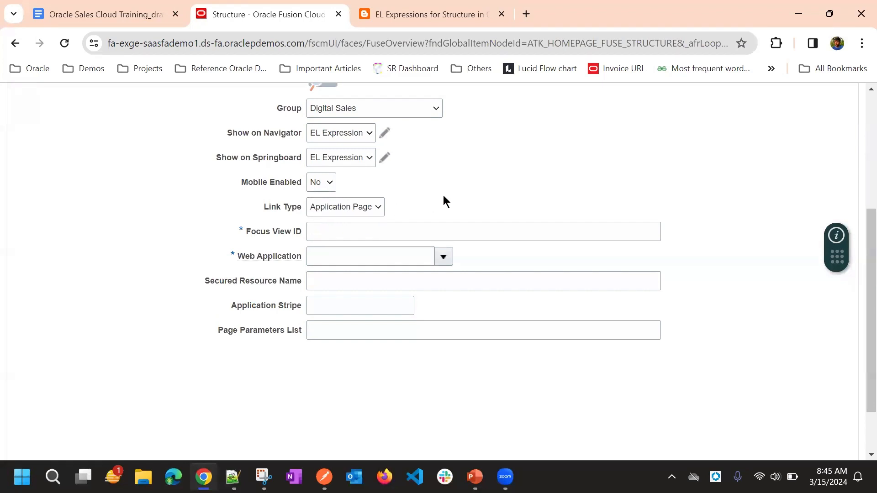
left_click(318, 232)
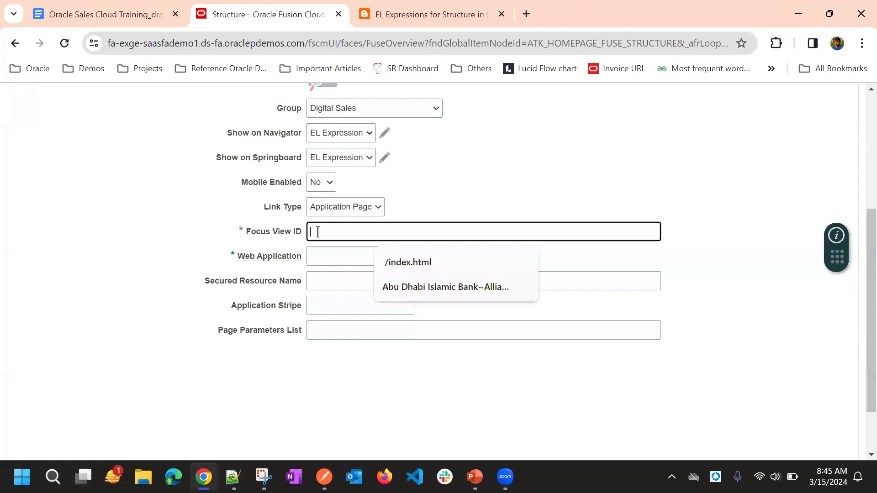
left_click(322, 257)
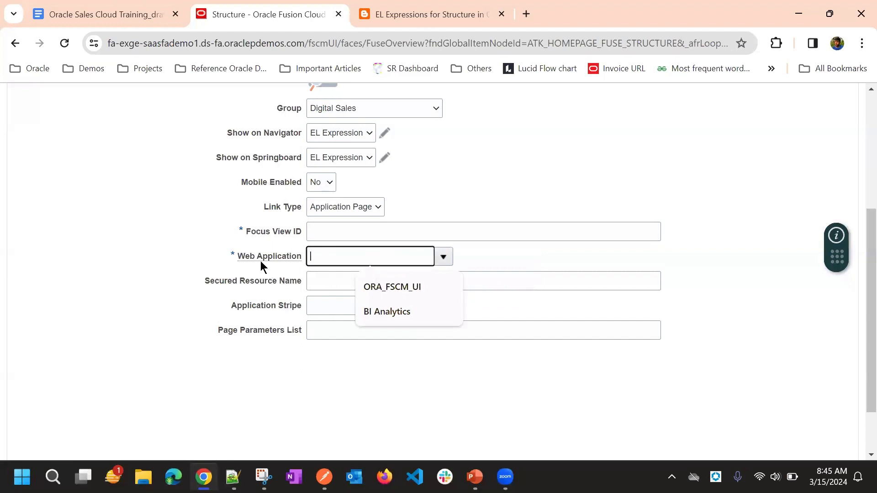
left_click(222, 247)
Step: Try Dynamic URL as the Link Type and browse its Web Application choices
left_click(352, 201)
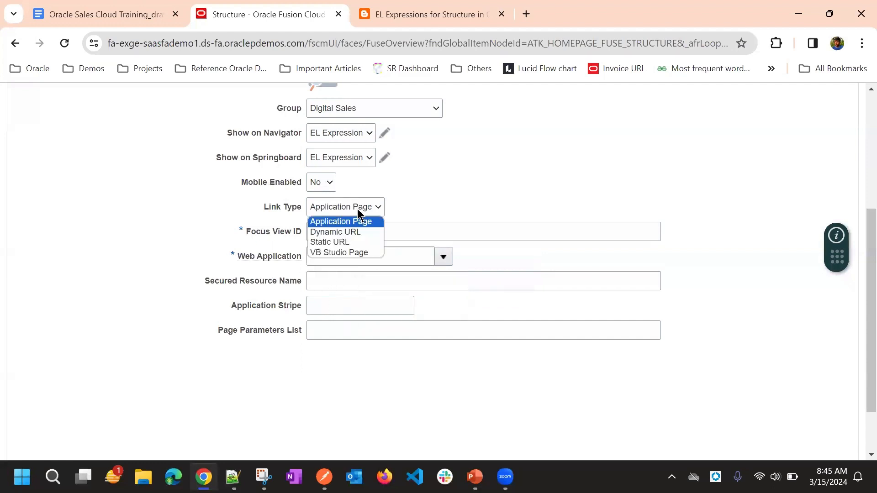
left_click(346, 233)
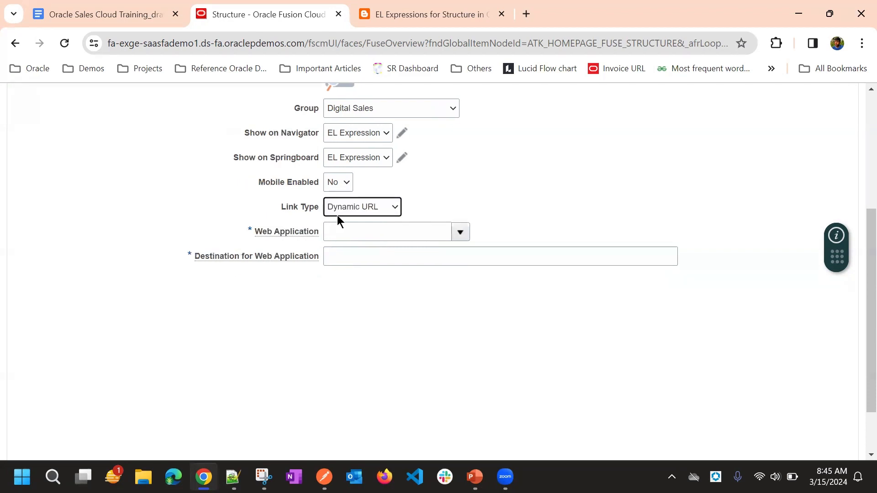
left_click(461, 233)
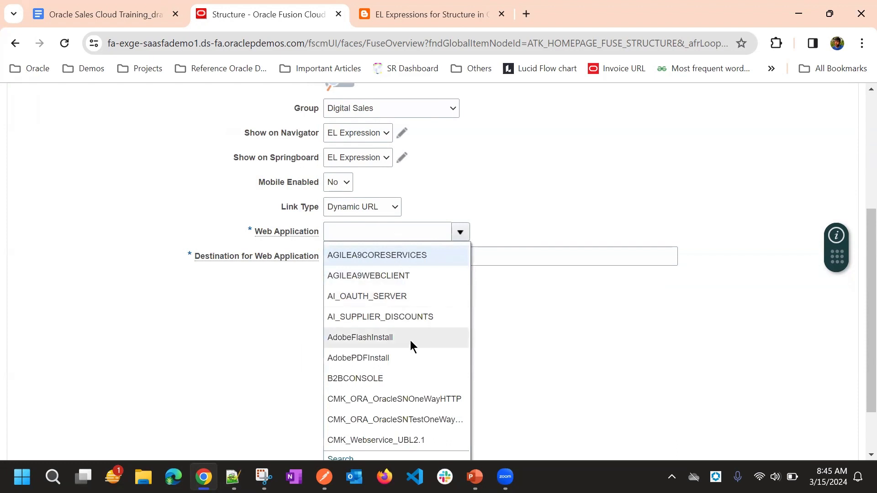
left_click(248, 274)
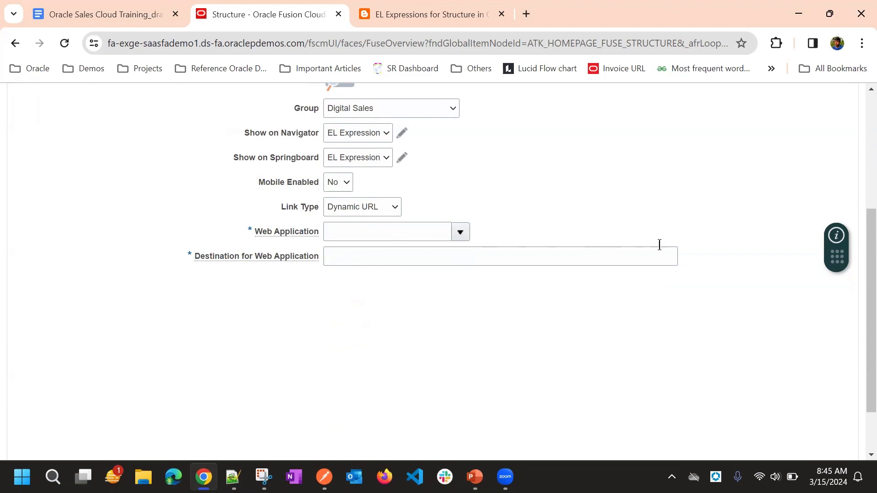
left_click(457, 232)
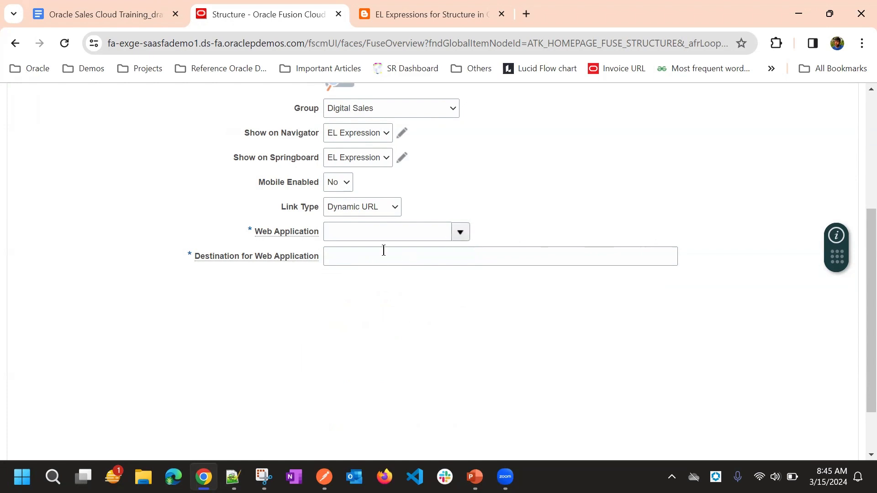
left_click(378, 204)
left_click(370, 240)
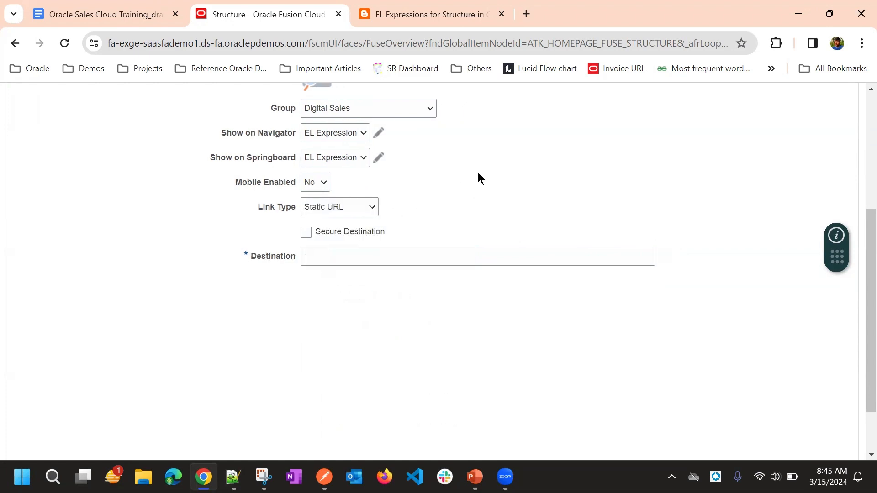
left_click(526, 10)
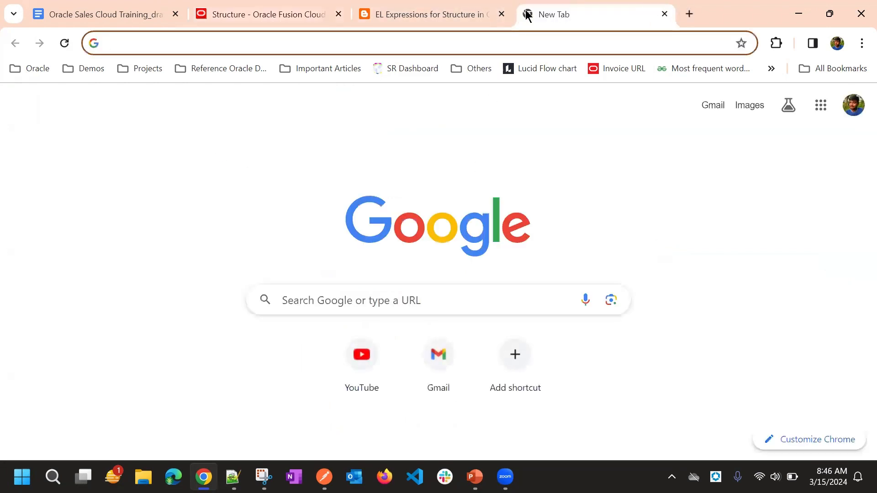
type("ww")
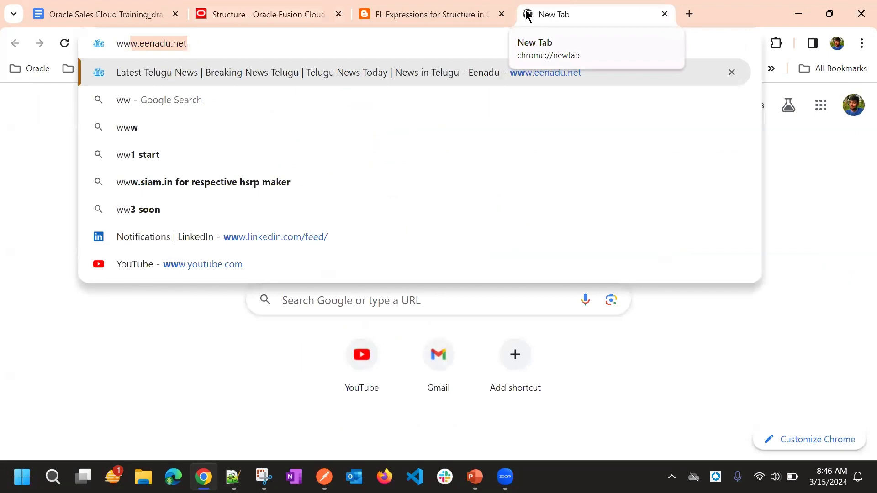
type("w.g")
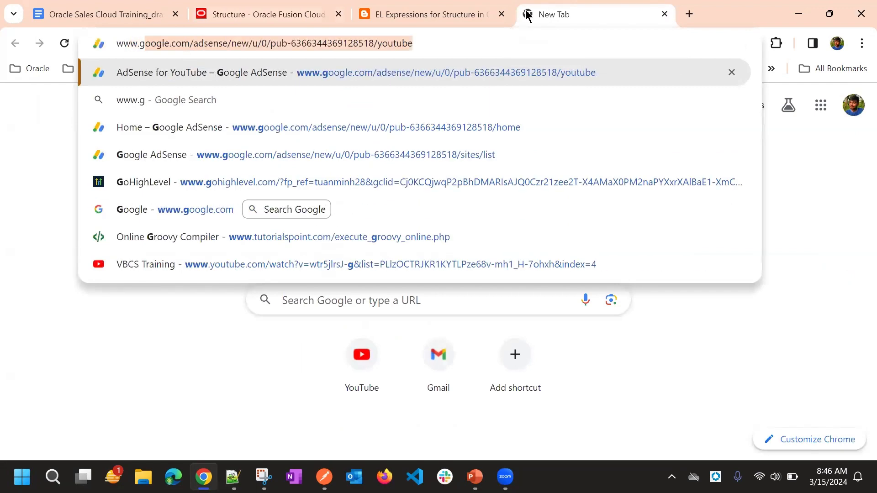
type("oo")
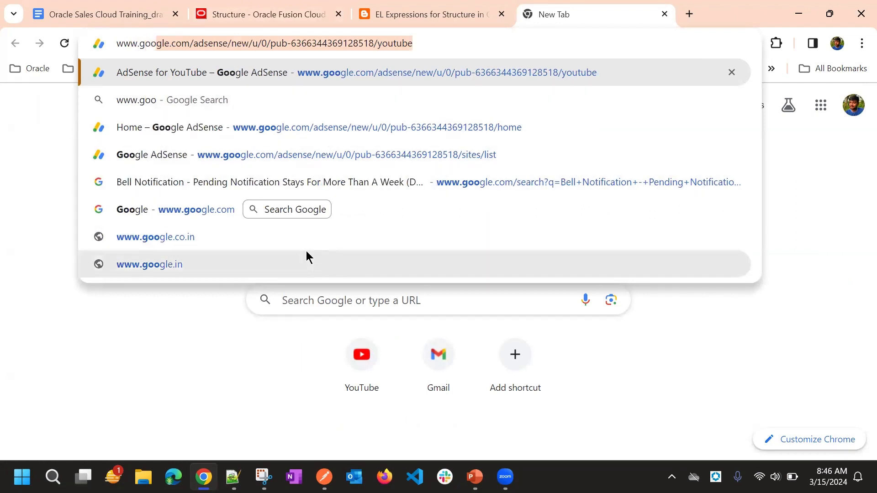
left_click(193, 46)
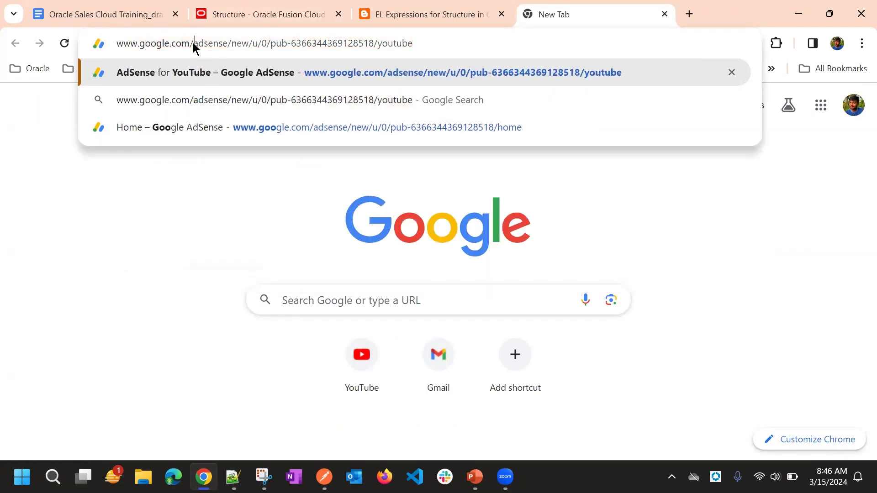
left_click_drag(194, 43, 512, 47)
key("BackSpace")
key("BackSpace")
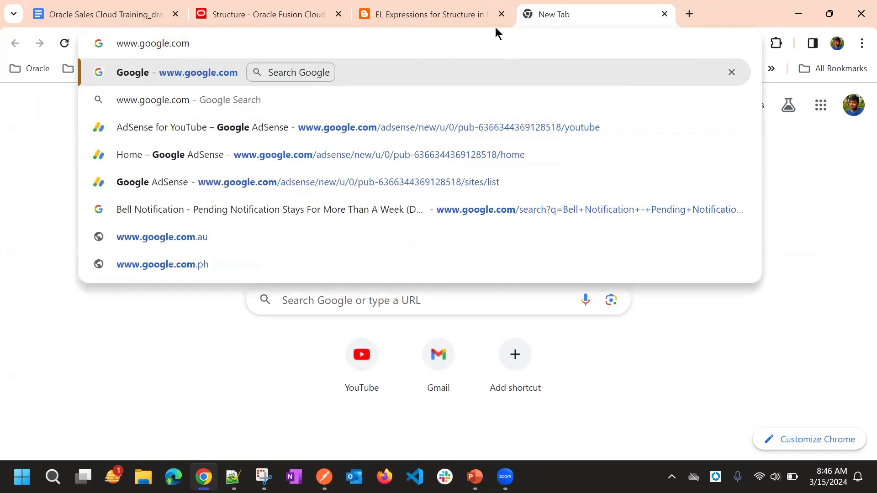
left_click_drag(213, 44, 104, 43)
key("ctrl+c")
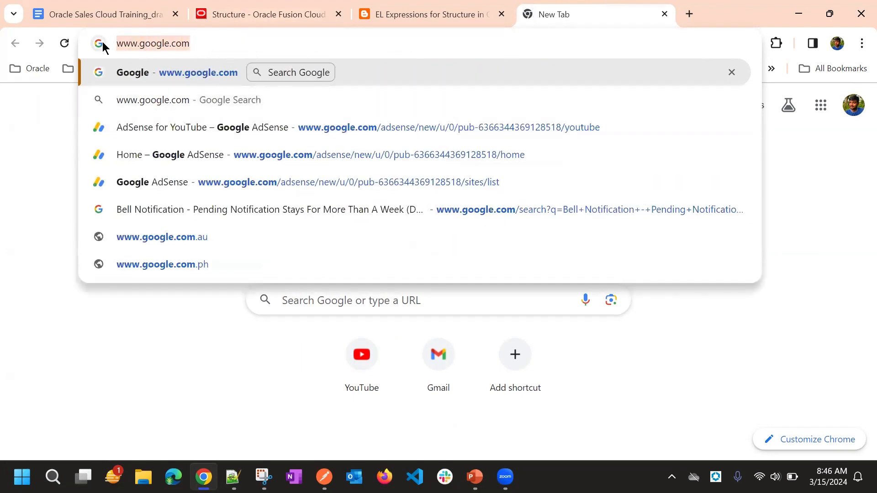
left_click(301, 6)
left_click(340, 262)
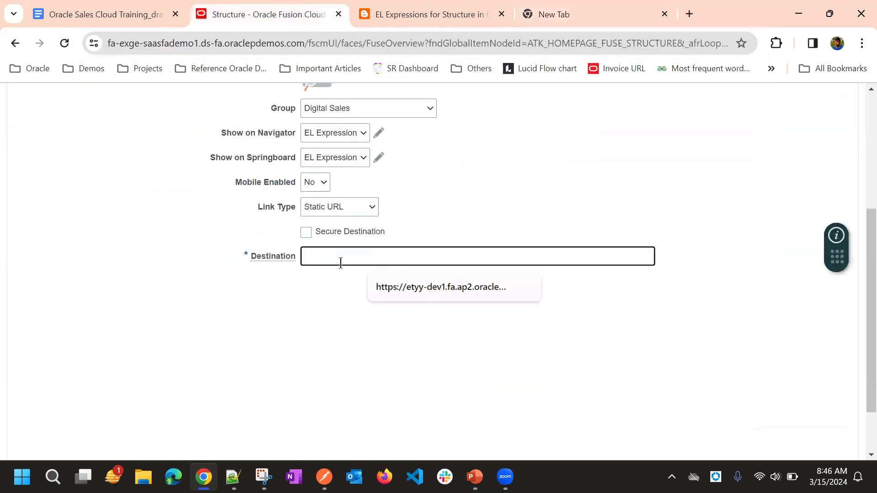
key("ctrl+v")
left_click(552, 201)
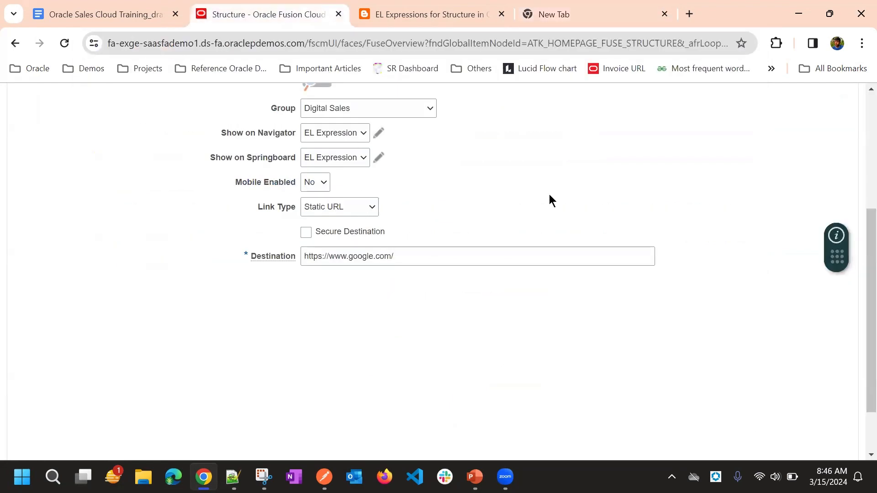
Step: Save the new Google Search page entry and close it, returning to Navigation Configuration
scroll(677, 201, "up", 5)
left_click(709, 167)
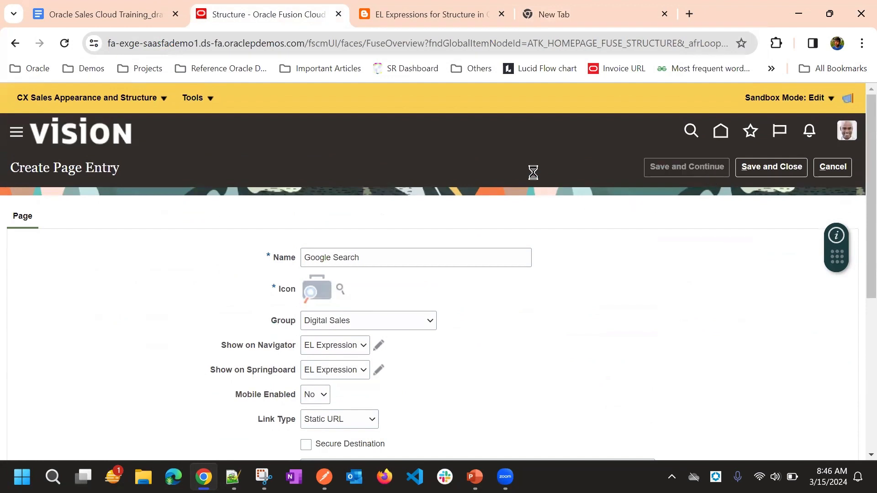
scroll(530, 171, "down", 5)
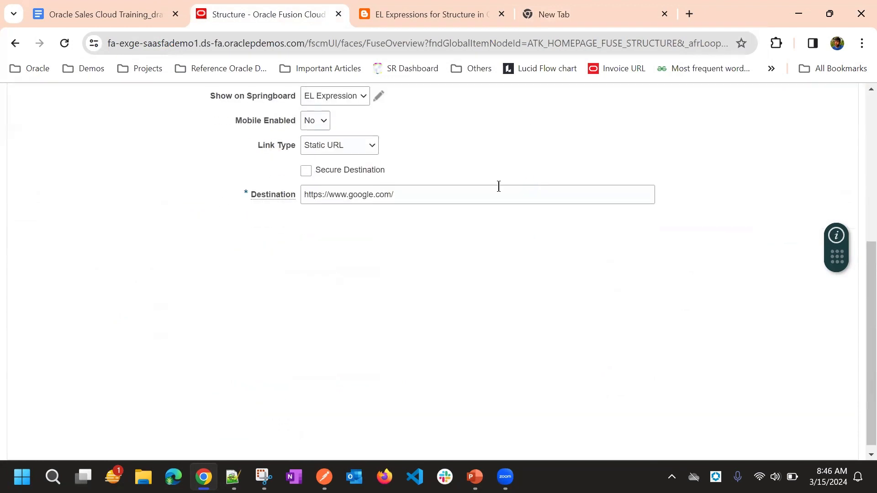
scroll(498, 183, "up", 5)
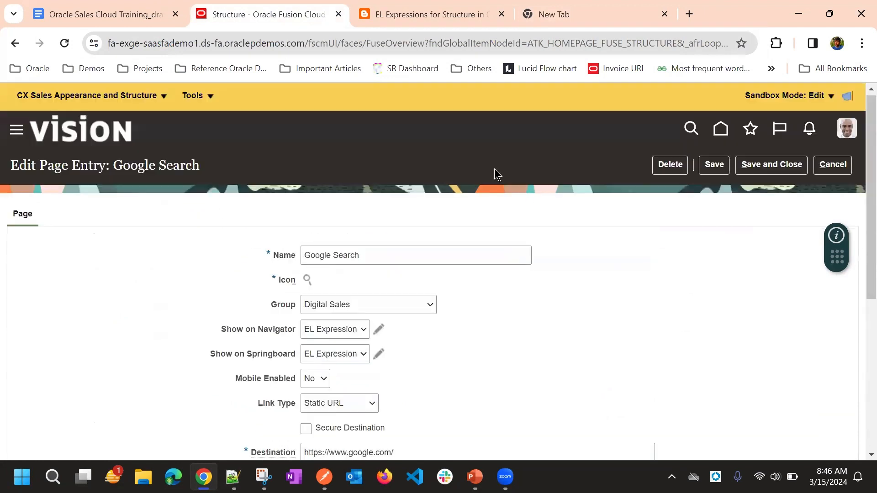
left_click(762, 168)
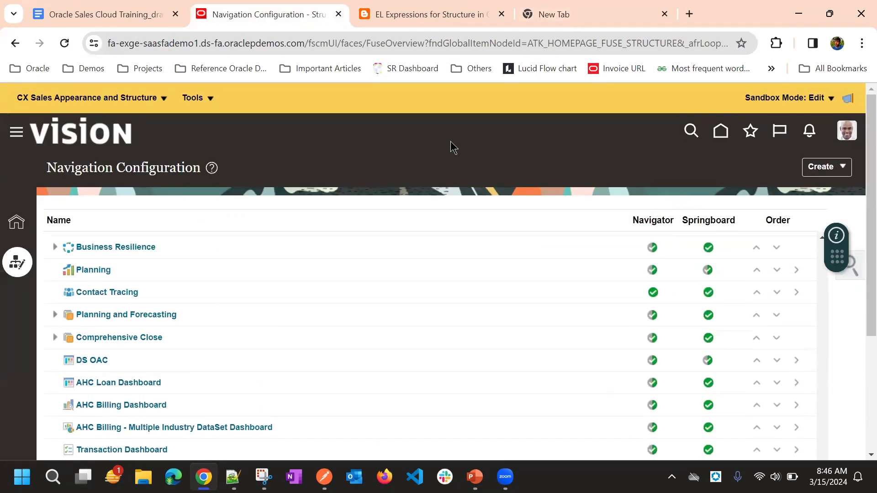
Step: Move the Digital Sales group up one place in the navigation order, above Redwood Showcase
scroll(456, 197, "down", 5)
scroll(257, 313, "up", 15)
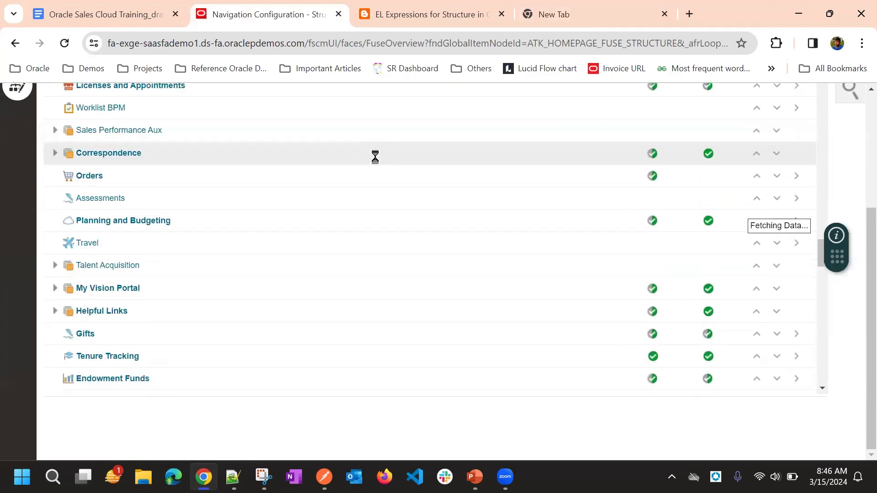
scroll(339, 229, "down", 10)
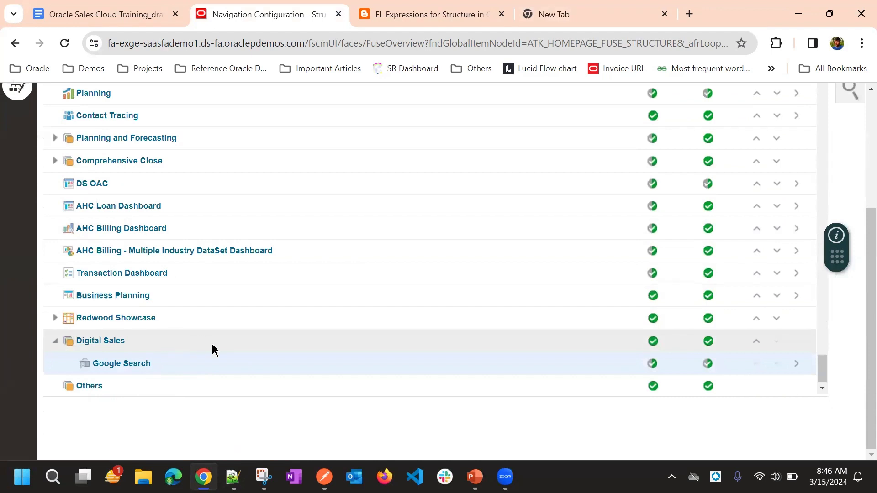
left_click(757, 344)
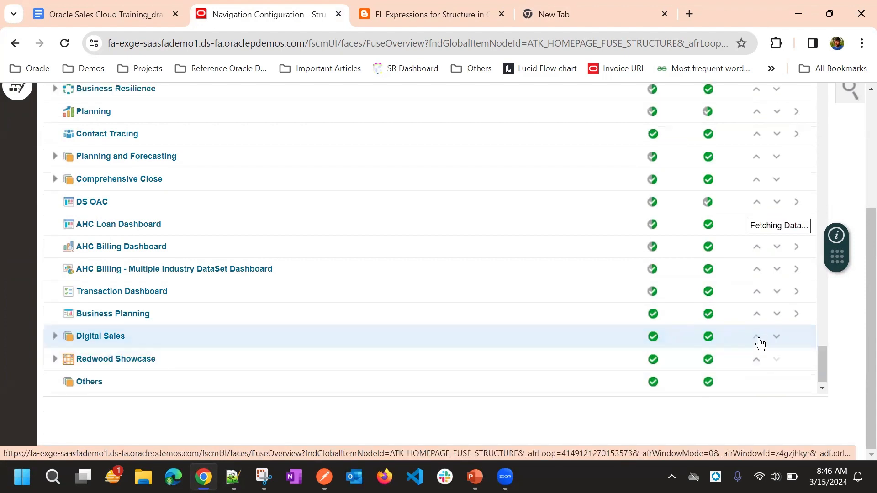
left_click(790, 357)
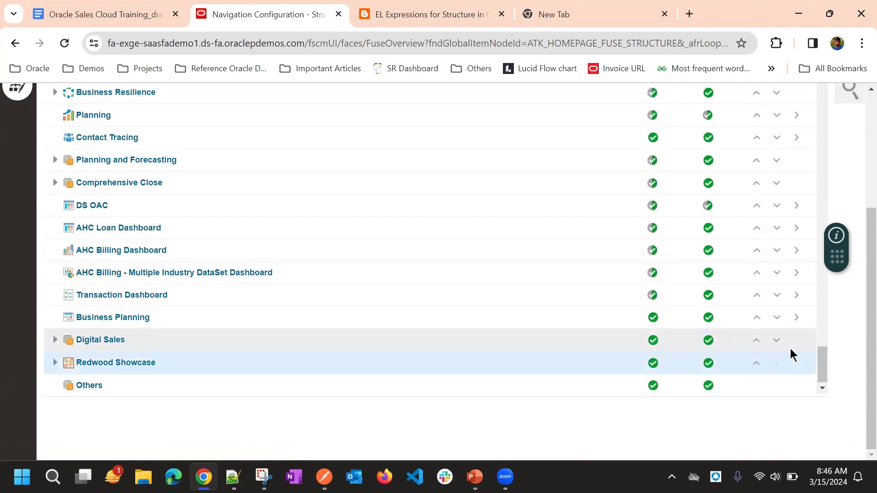
left_click(794, 341)
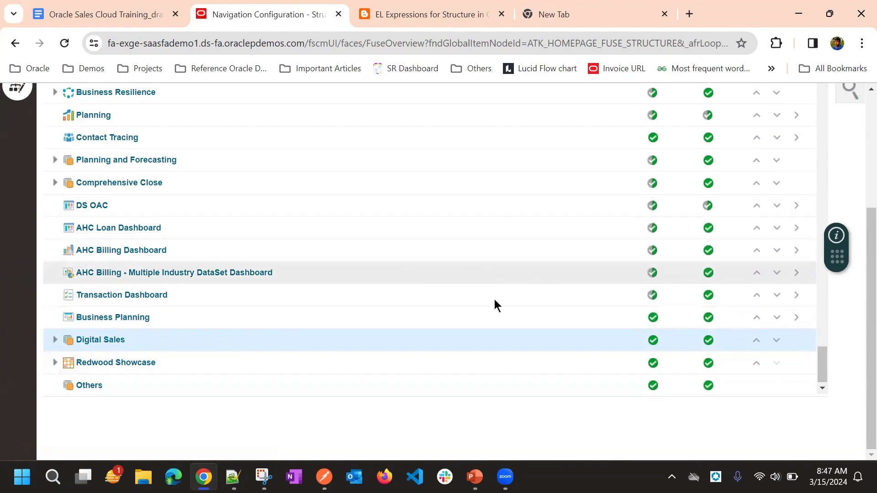
Step: Move the AHC Billing Dashboard page entry from the top level into the Digital Sales group
left_click(416, 248)
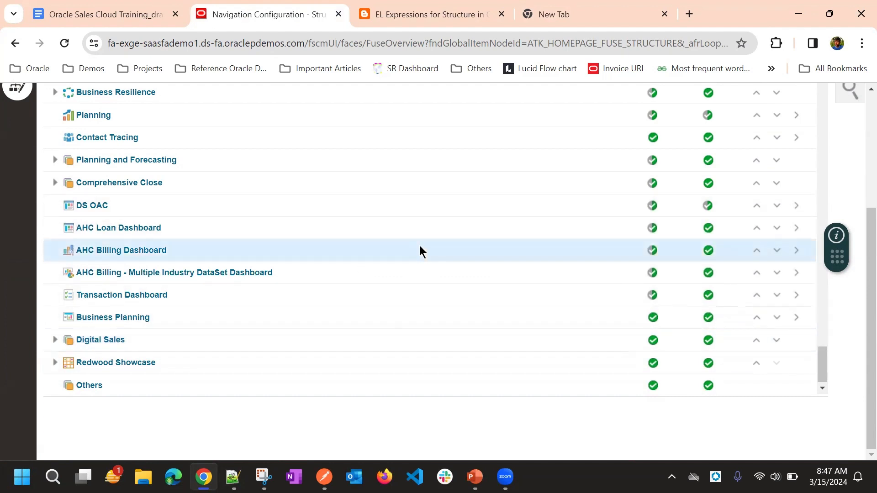
left_click(798, 250)
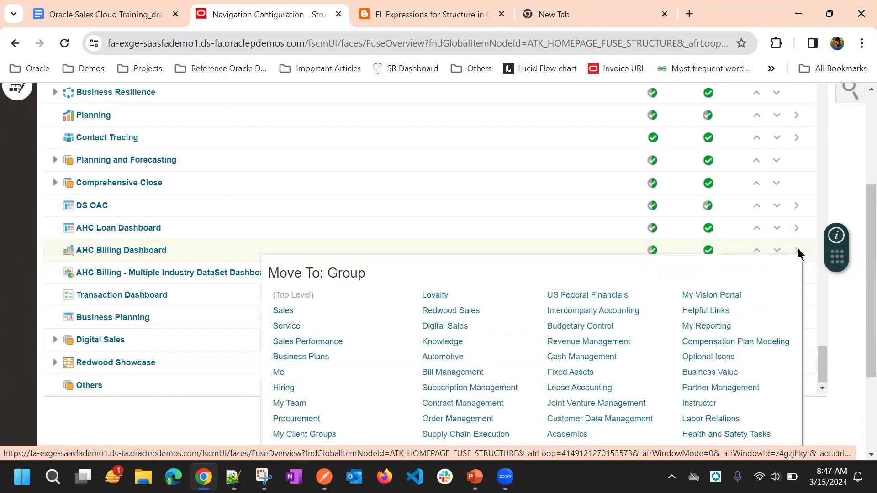
scroll(455, 256, "down", 1)
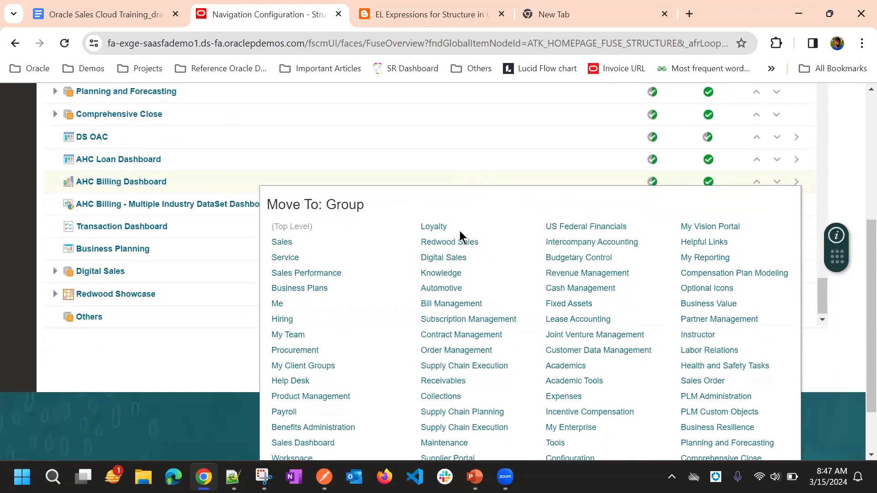
scroll(457, 256, "down", 1)
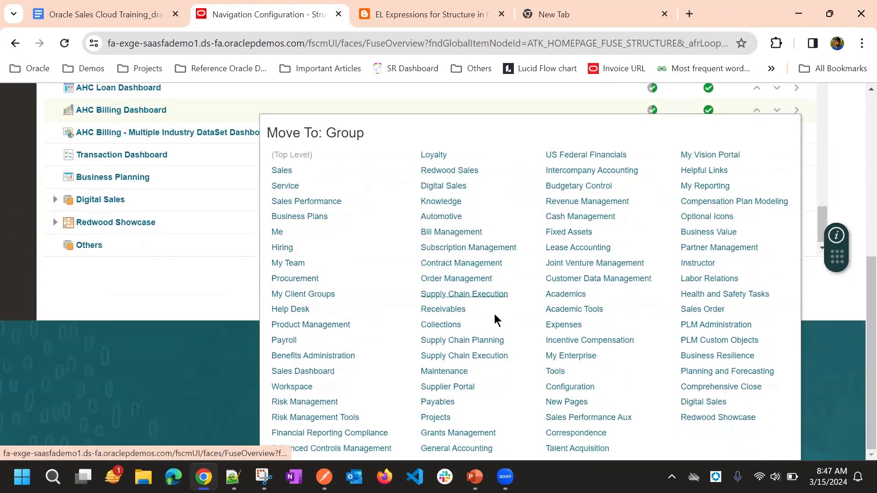
left_click(692, 402)
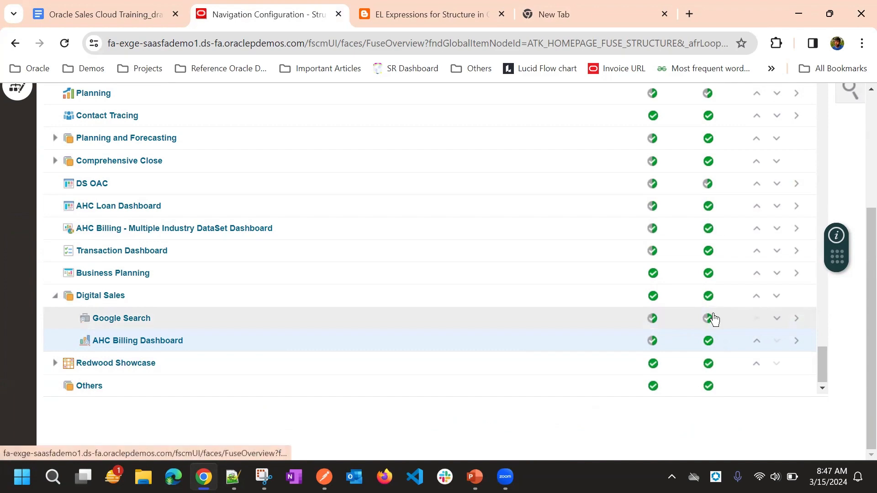
Step: Look through the Navigator menu for the Digital Sales group and close the menu
scroll(736, 142, "up", 3)
scroll(736, 136, "up", 10)
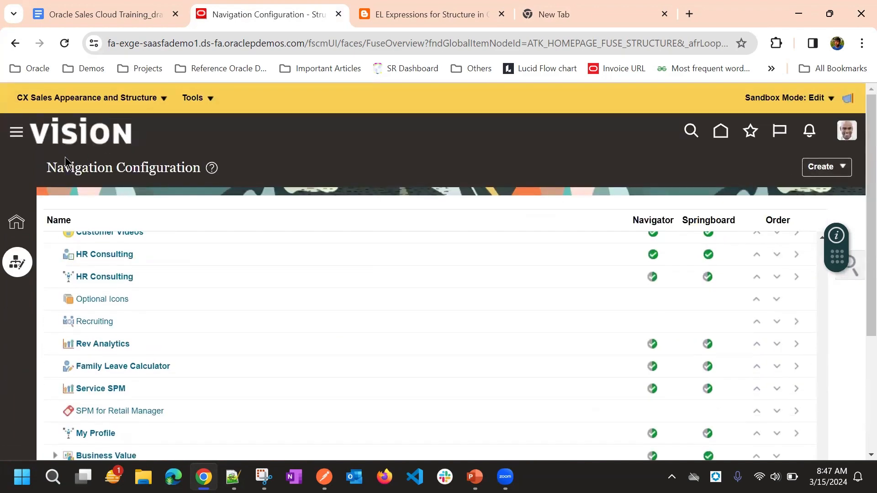
left_click(17, 132)
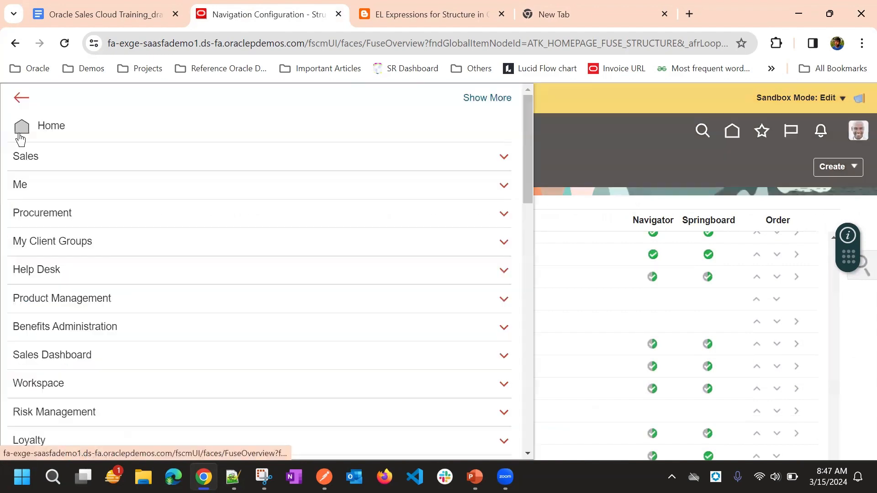
scroll(250, 186, "down", 10)
scroll(251, 186, "down", 4)
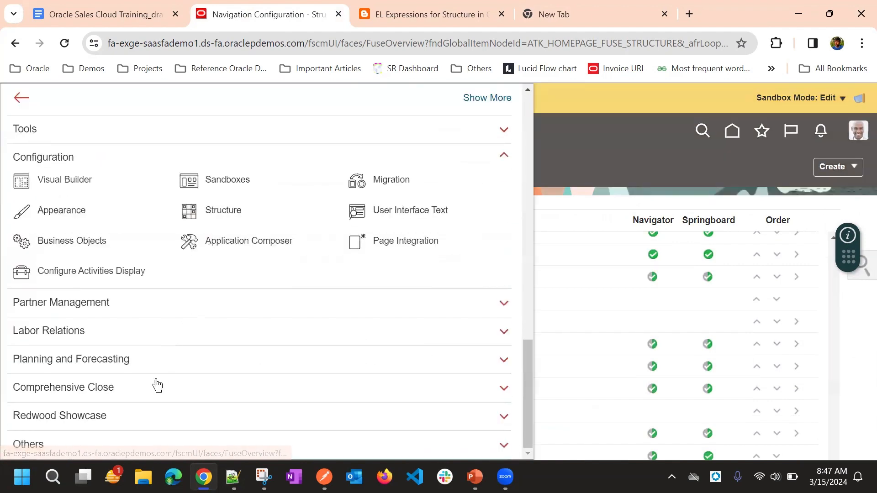
scroll(54, 372, "up", 10)
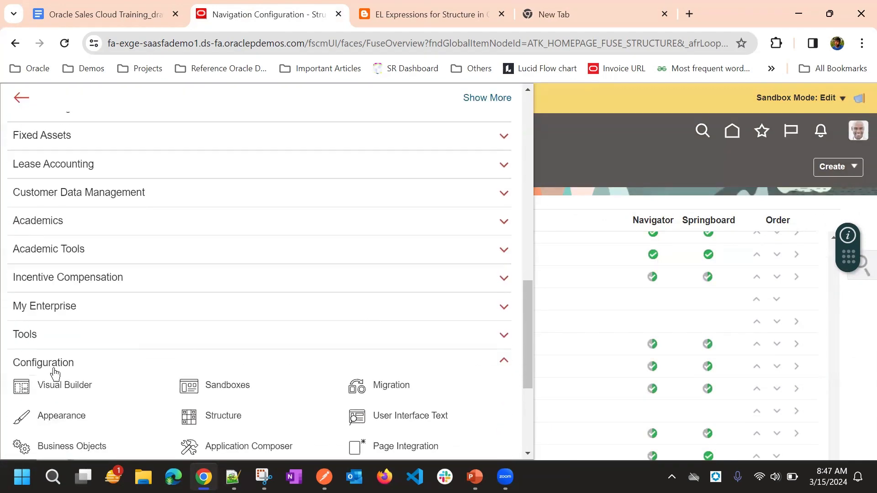
left_click(719, 166)
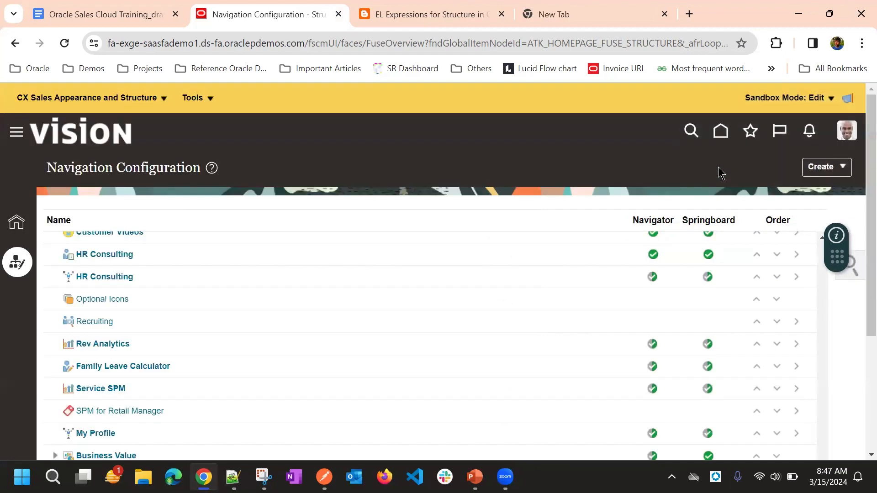
Step: Go to the home page, reopen the Navigator and expand the Digital Sales group to check its entries
left_click(724, 133)
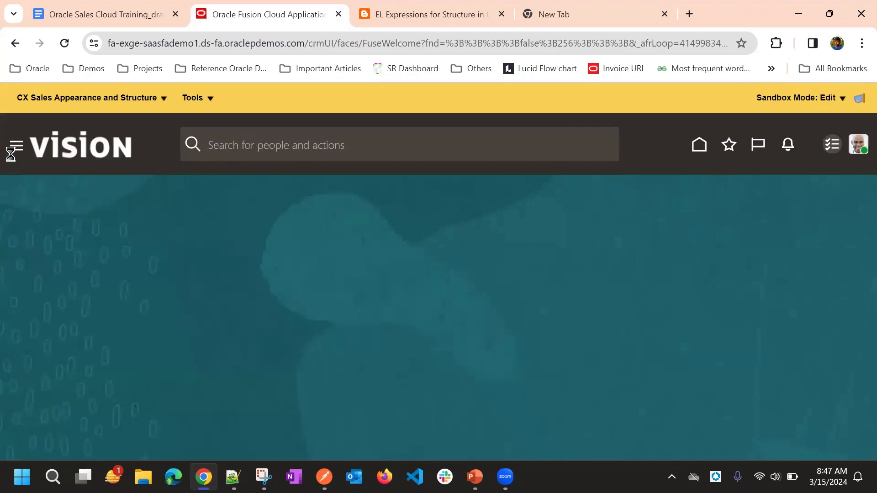
left_click(17, 147)
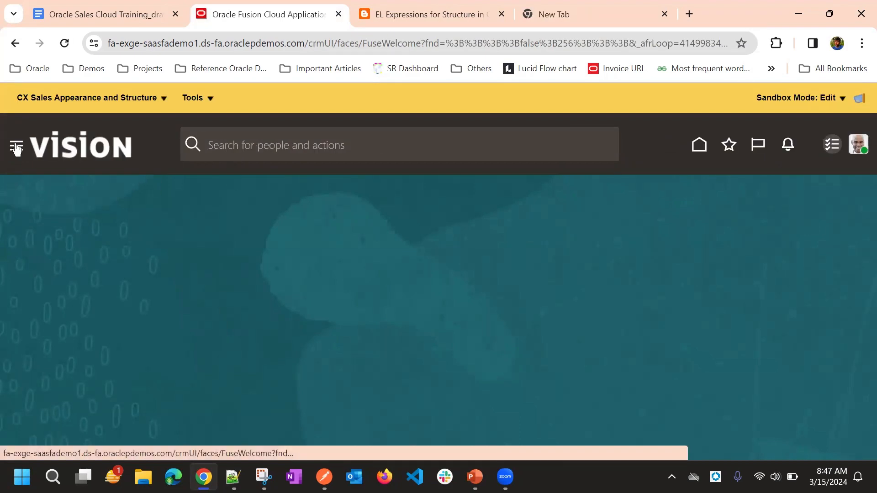
scroll(154, 251, "down", 15)
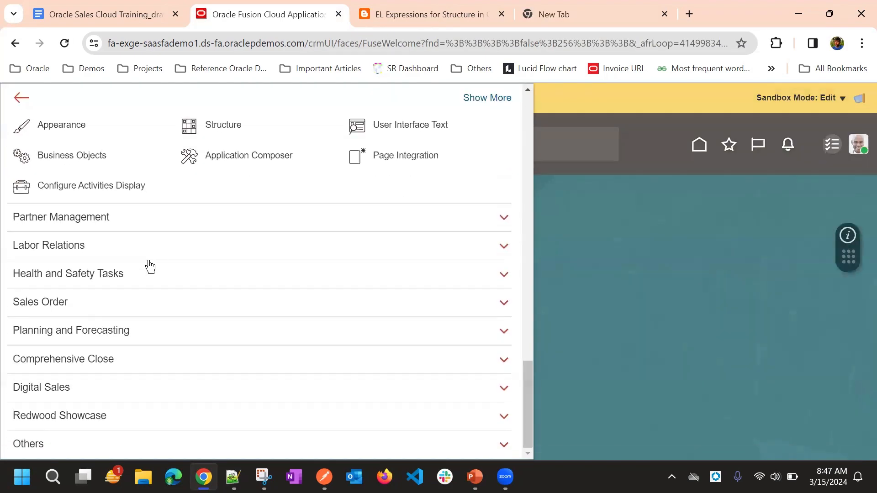
left_click(150, 388)
scroll(114, 361, "down", 1)
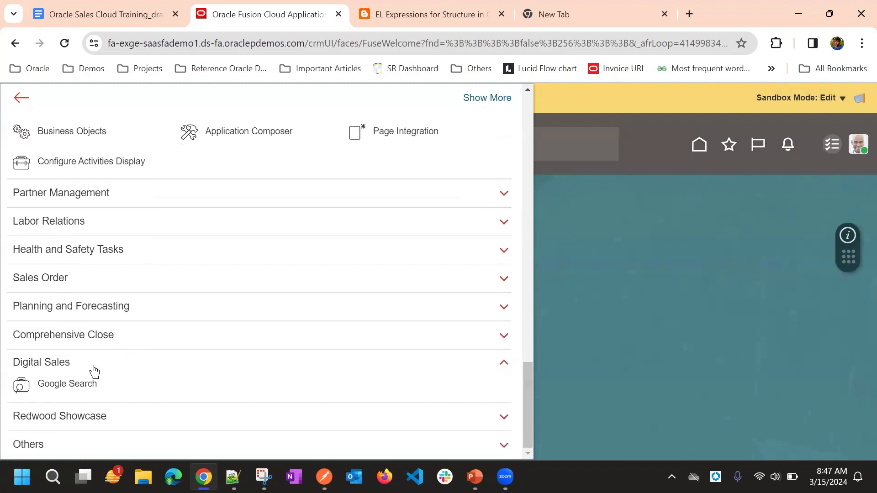
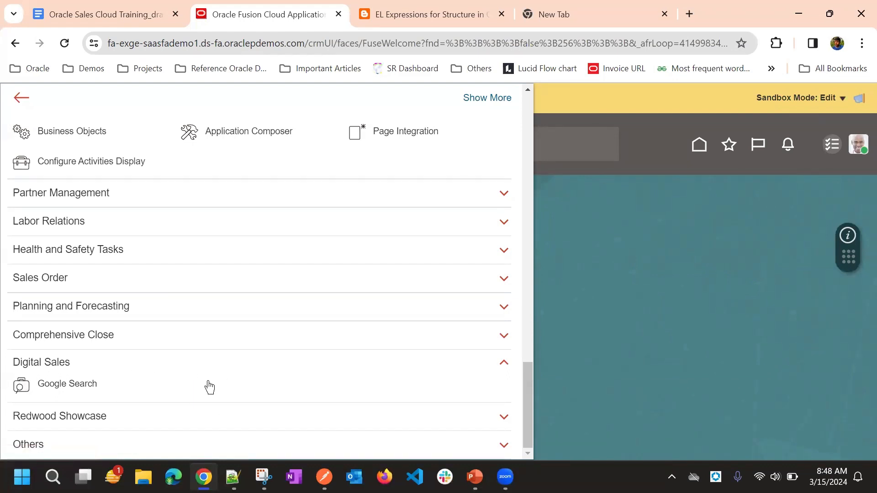
Step: Test the Google Search entry by opening its link, and close the resulting browser tab and the Navigator
left_click(57, 386)
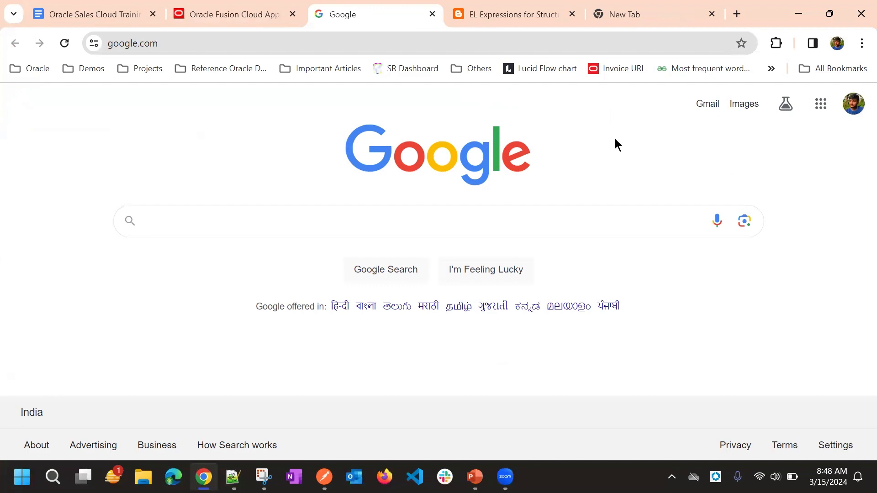
left_click(432, 14)
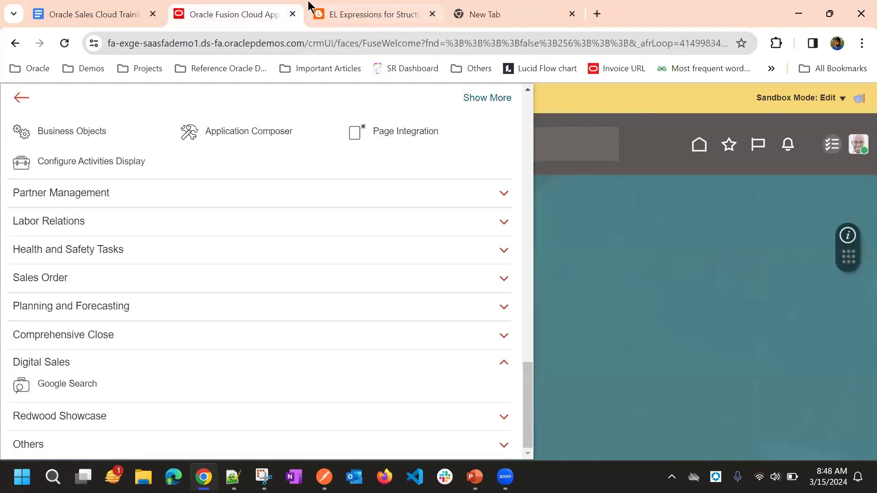
left_click(575, 264)
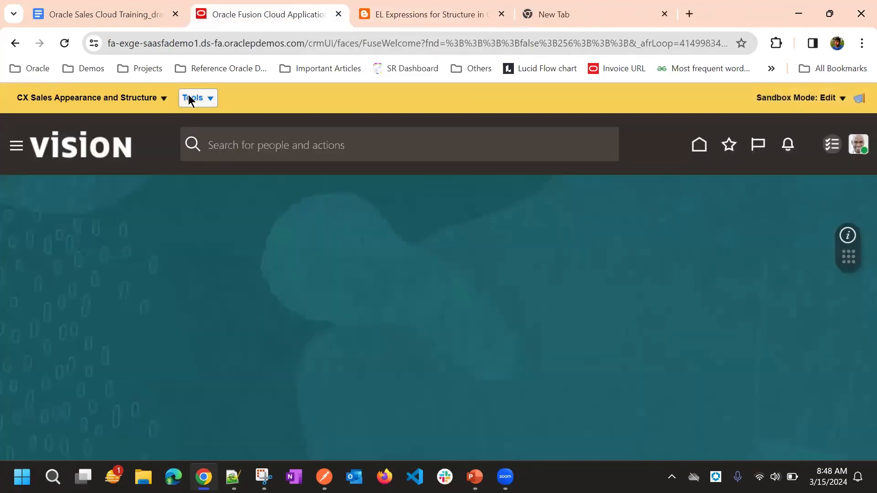
Step: Return to the Structure page and examine the Navigator visibility EL expression of AHC Billing Dashboard under Digital Sales
left_click(188, 97)
left_click(214, 139)
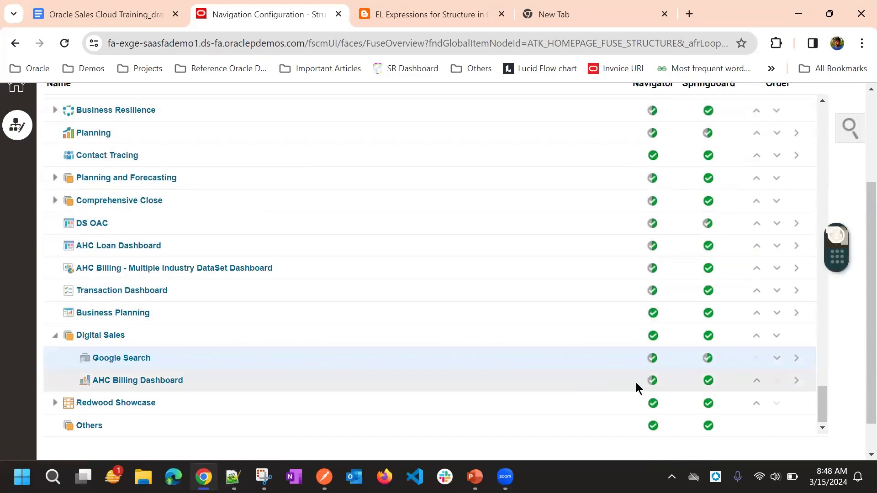
left_click(651, 379)
mouse_move(657, 382)
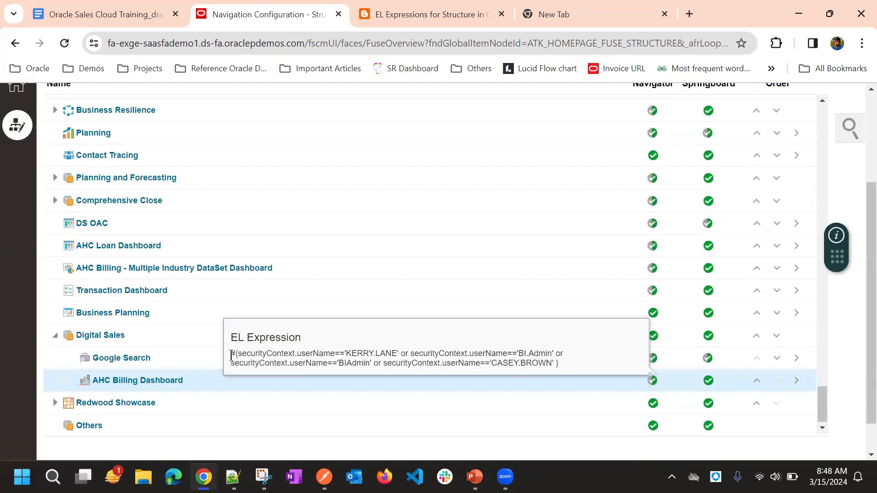
left_click_drag(230, 353, 570, 369)
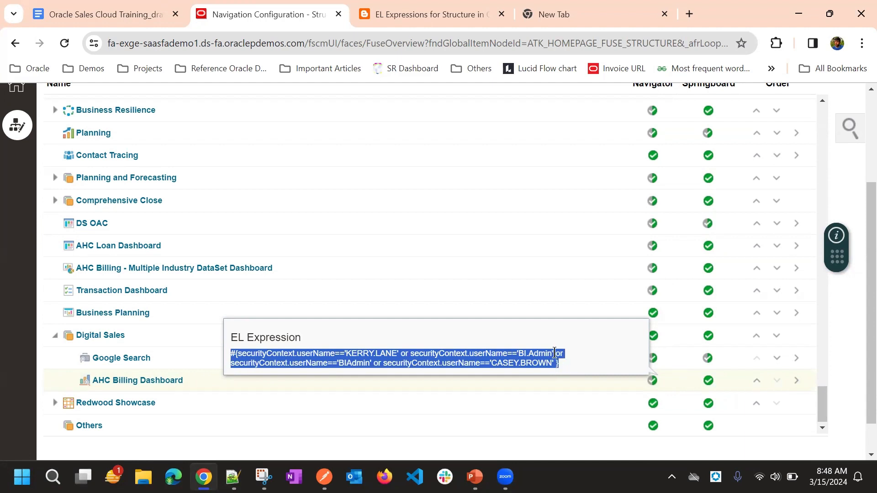
double_click(540, 353)
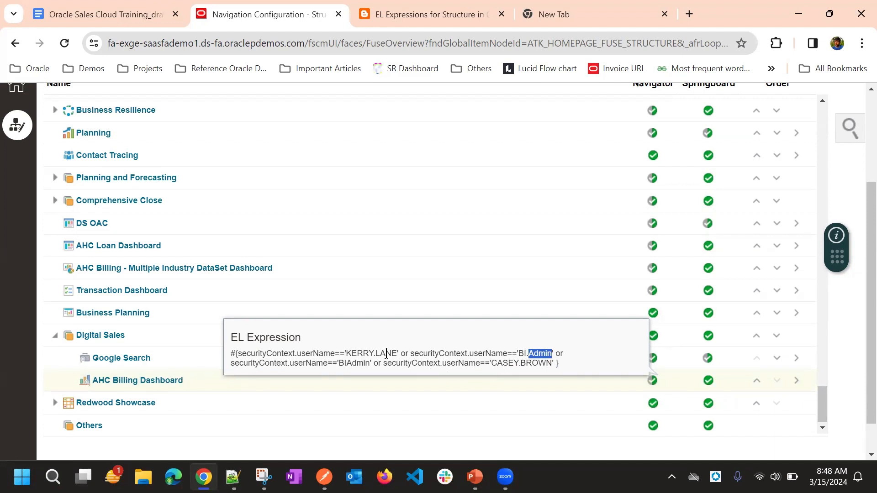
left_click_drag(557, 366, 439, 61)
Step: Switch to the EL Expressions blog article and review its sample expressions for roles, specific users, profile options and grants
left_click(458, 9)
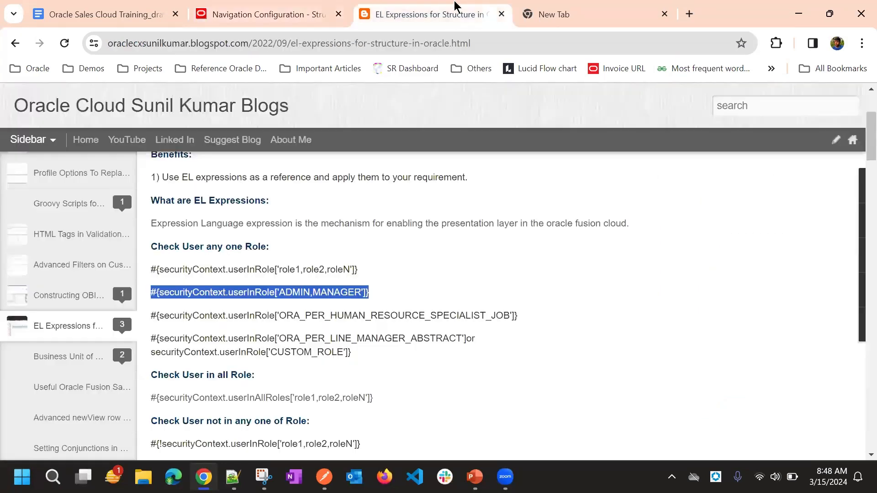
left_click(288, 310)
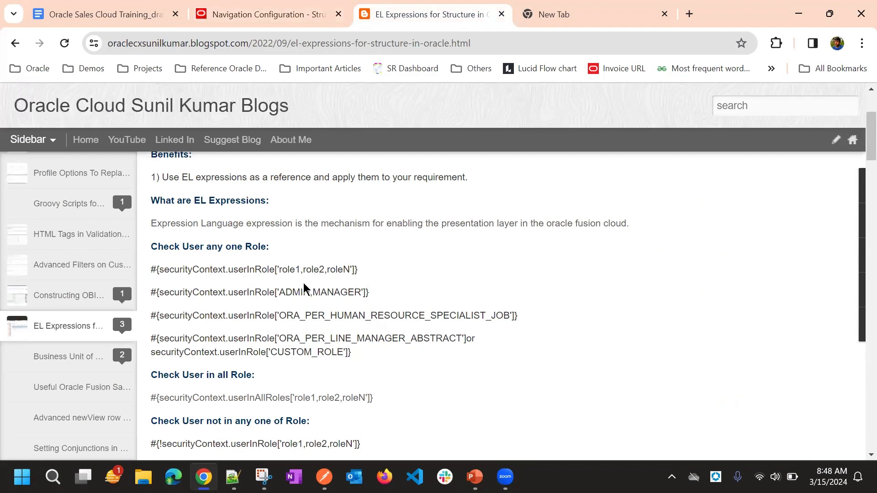
scroll(297, 256, "down", 1)
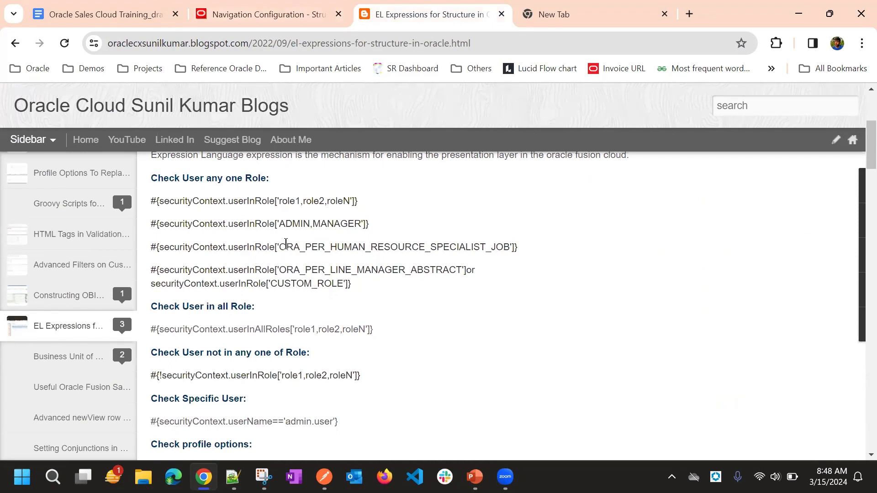
triple_click(294, 250)
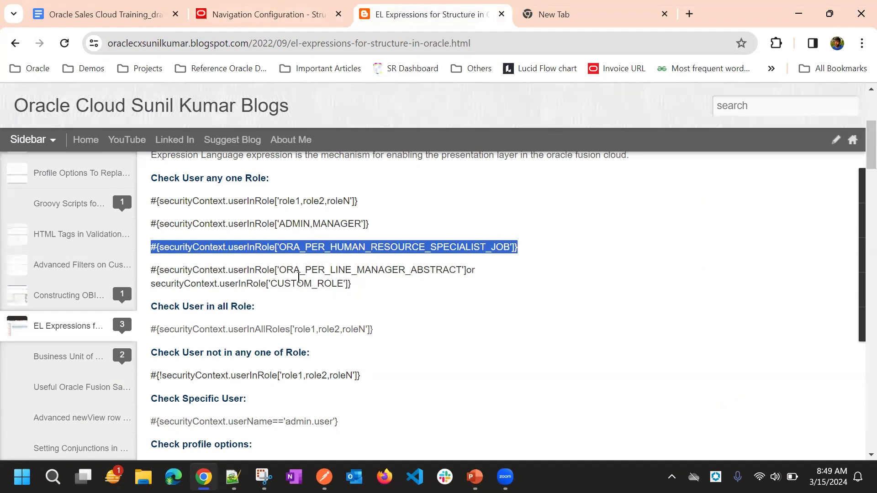
left_click_drag(159, 275, 464, 269)
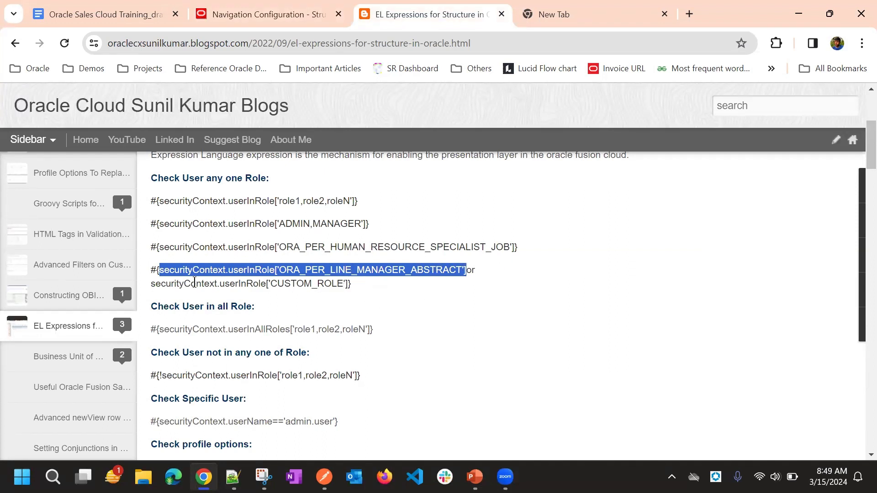
left_click(466, 284)
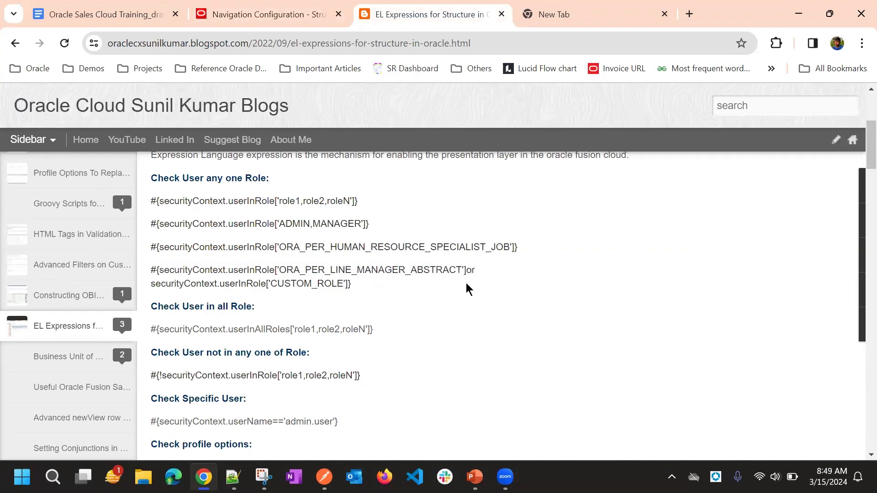
scroll(378, 251, "down", 7)
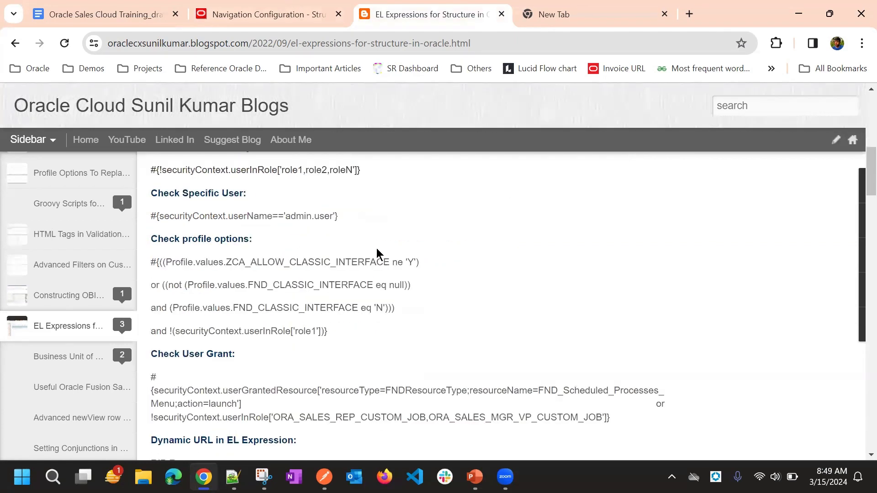
scroll(377, 252, "up", 8)
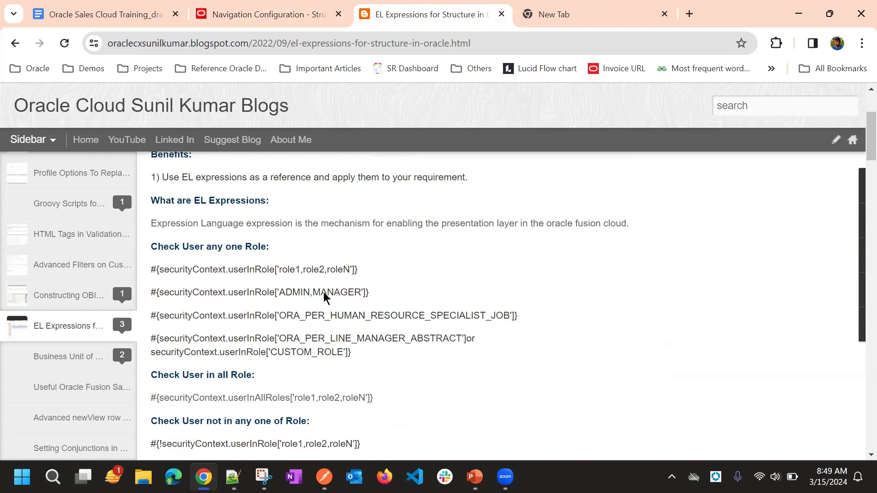
Step: Examine the blog article's EL expressions for users in any one role, in all roles and not in any role
scroll(324, 296, "down", 3)
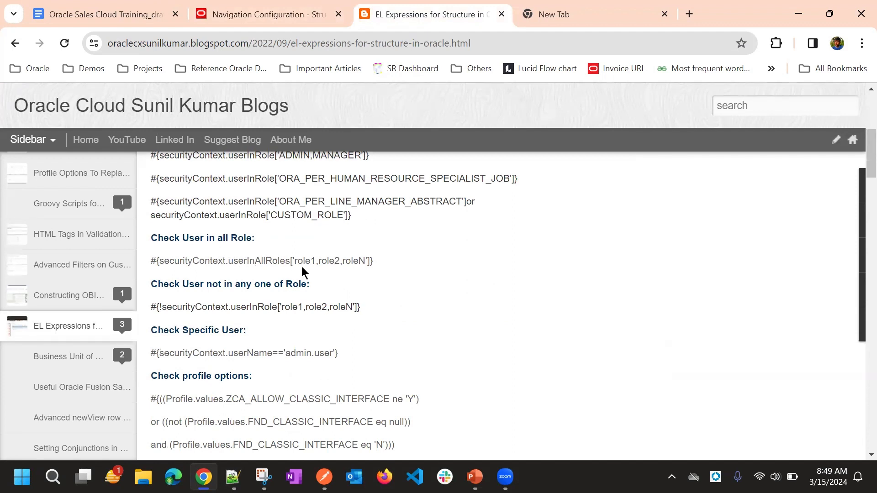
left_click_drag(296, 261, 345, 272)
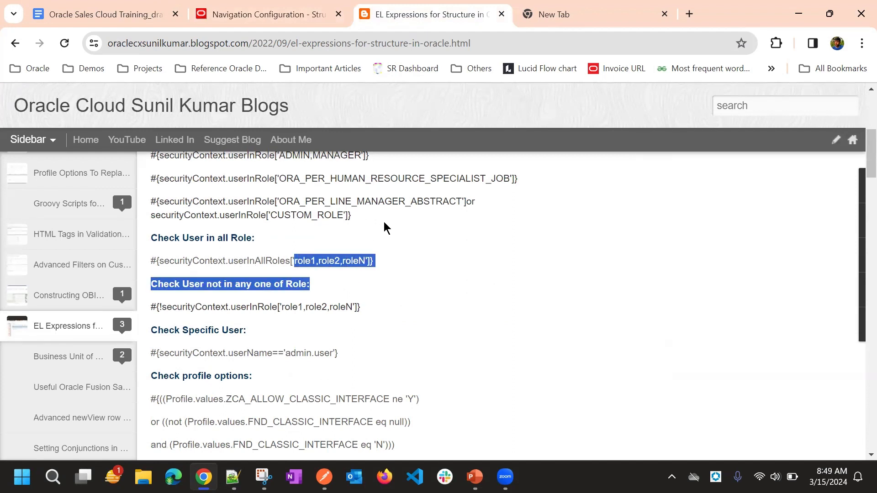
scroll(365, 229, "up", 1)
left_click(315, 224)
triple_click(314, 224)
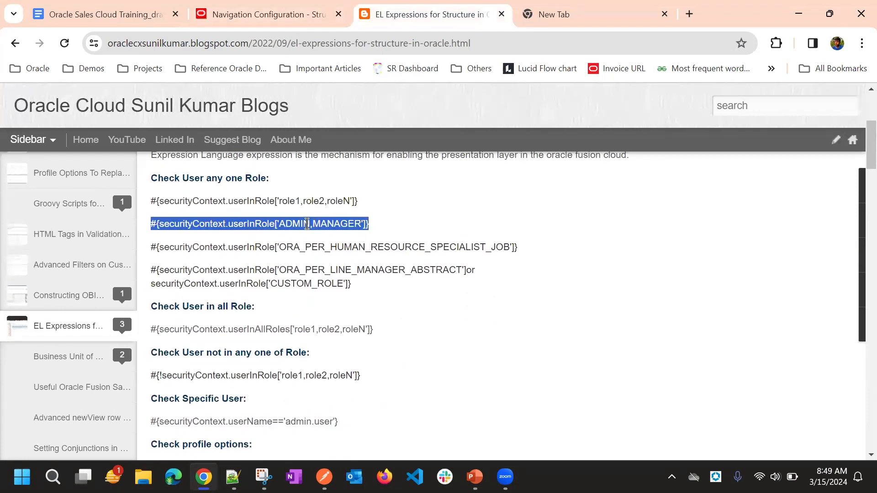
scroll(255, 283, "down", 1)
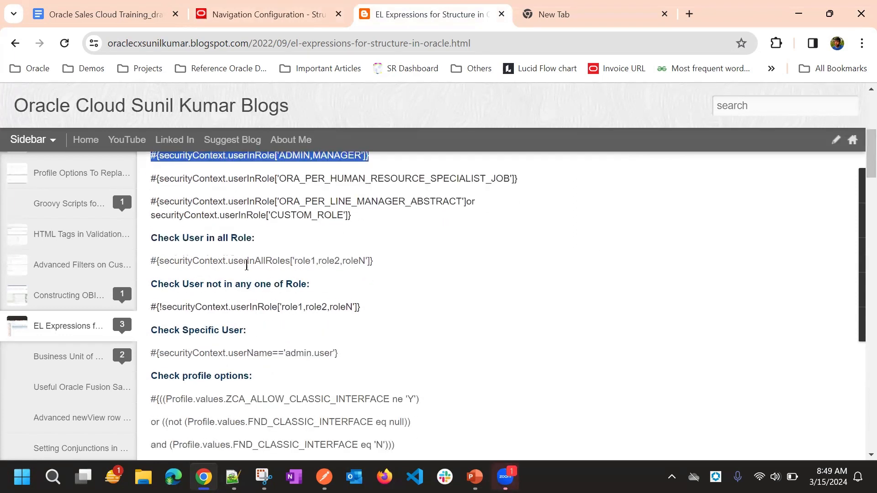
left_click_drag(235, 261, 366, 265)
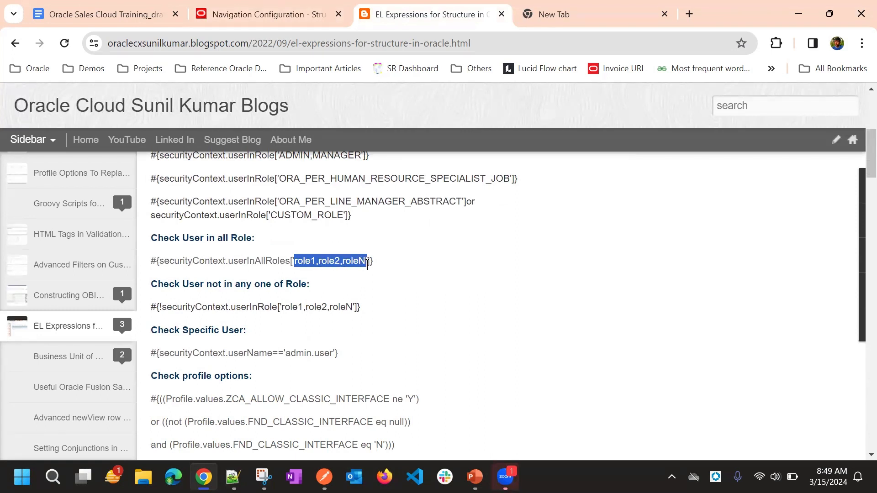
scroll(333, 274, "down", 1)
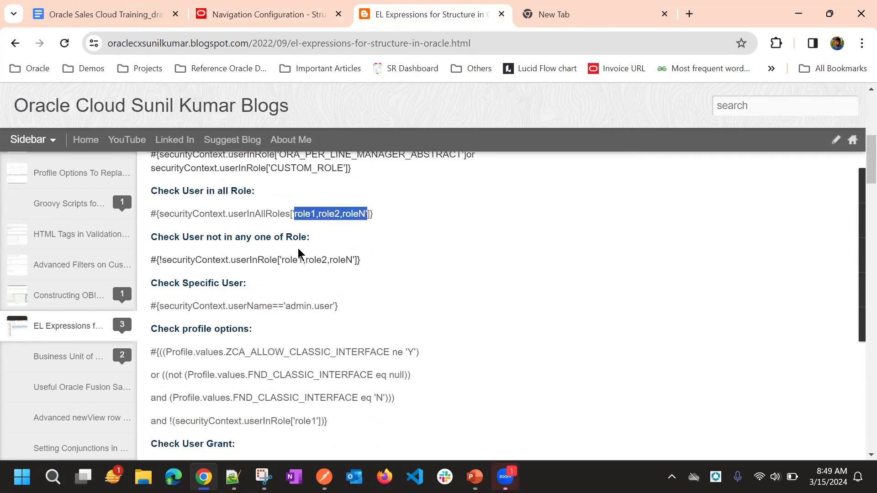
left_click(232, 213)
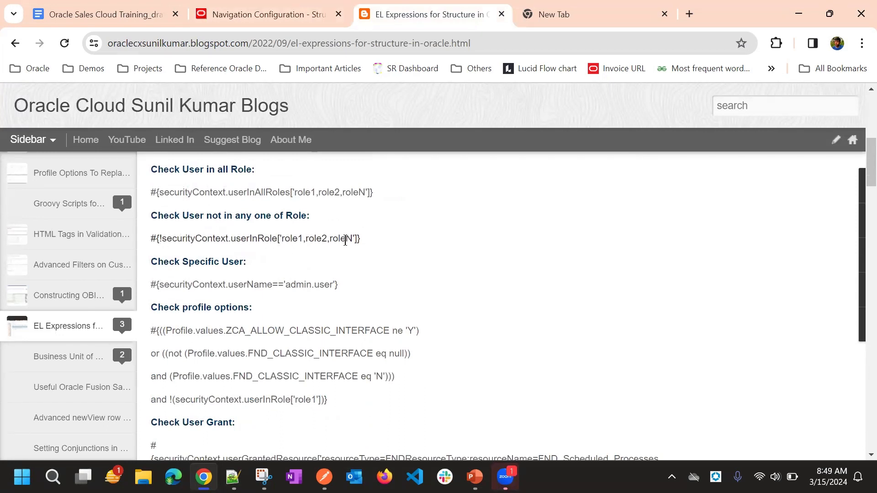
left_click_drag(161, 240, 163, 239)
Step: Examine the sample expressions for a specific user and for profile options, including the ZCA_ALLOW_CLASSIC_INTERFACE condition
triple_click(254, 284)
left_click(254, 284)
scroll(250, 235, "down", 1)
scroll(263, 242, "down", 2)
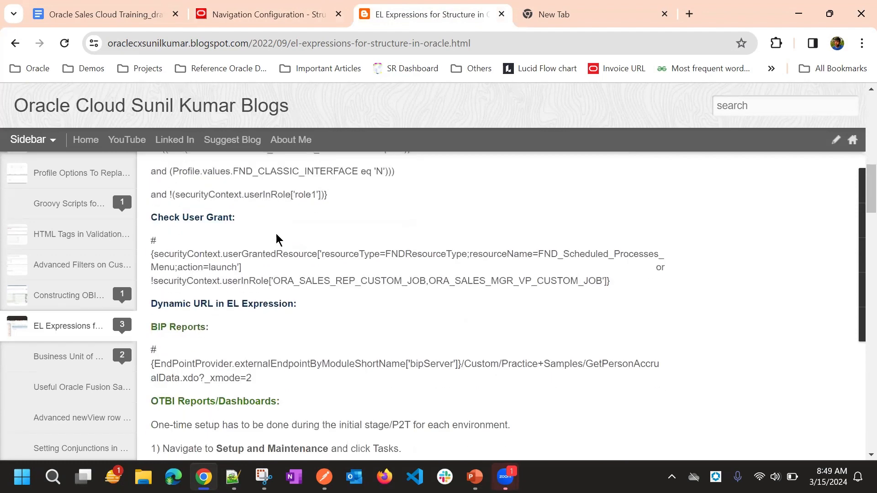
scroll(276, 235, "up", 1)
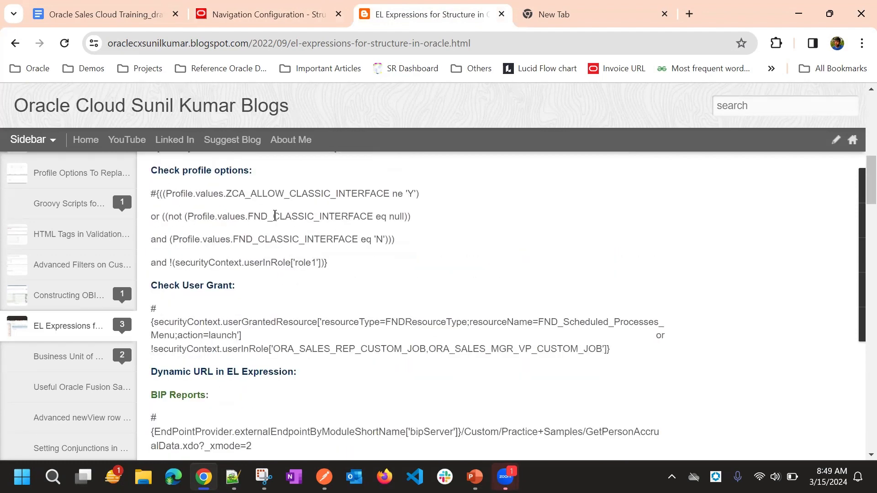
double_click(257, 195)
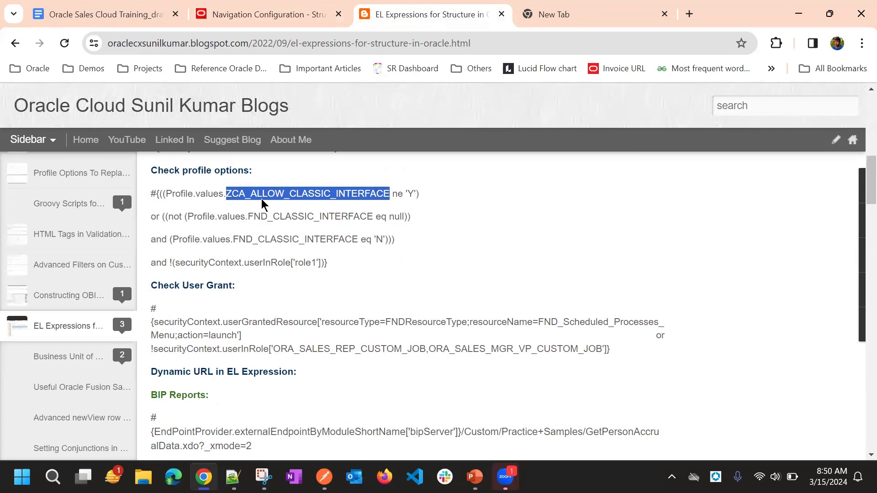
double_click(325, 192)
left_click(151, 193)
left_click_drag(151, 193, 215, 217)
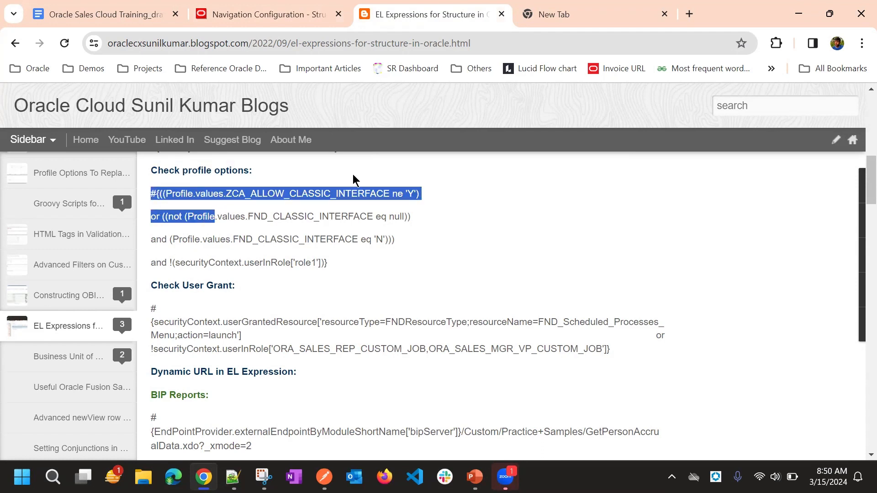
double_click(338, 191)
triple_click(339, 190)
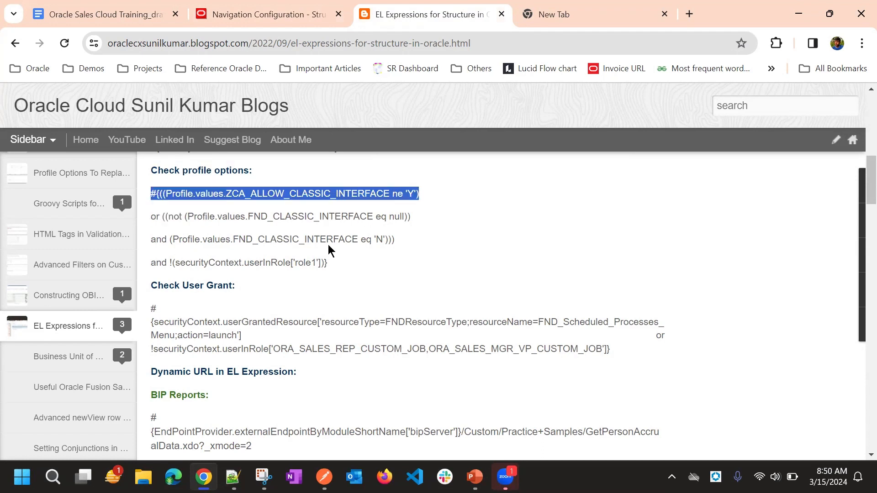
scroll(322, 242, "down", 1)
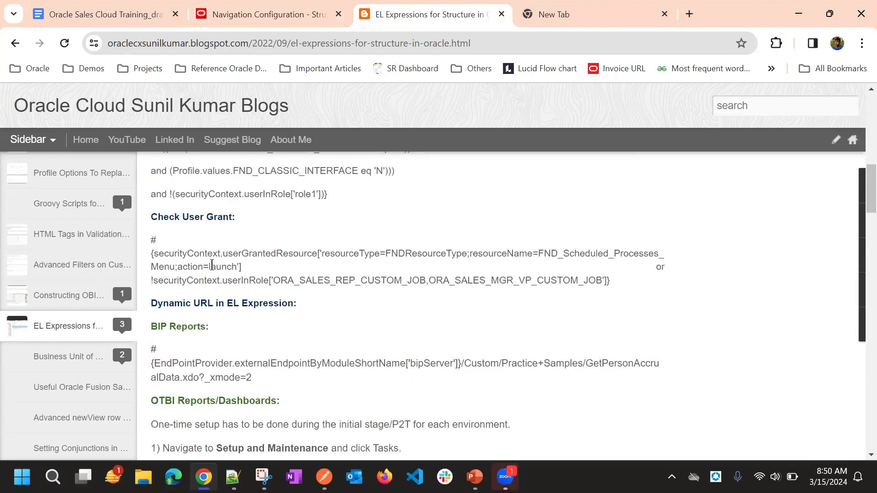
Step: Examine the Check User Grant expression and go back up to the start of the article
left_click_drag(151, 241, 242, 269)
double_click(216, 218)
left_click(231, 252)
scroll(315, 234, "up", 10)
Step: Return to the Navigation Configuration page and look through its list of groups and page entries
left_click(311, 9)
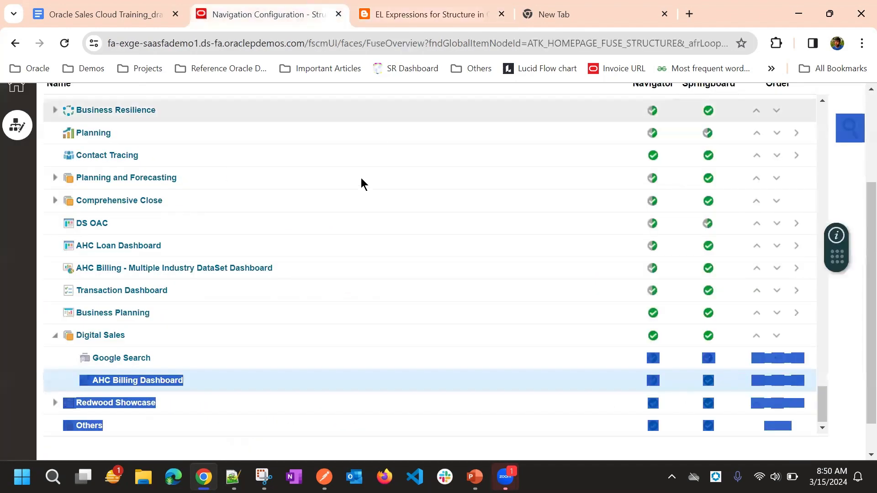
scroll(482, 127, "up", 9)
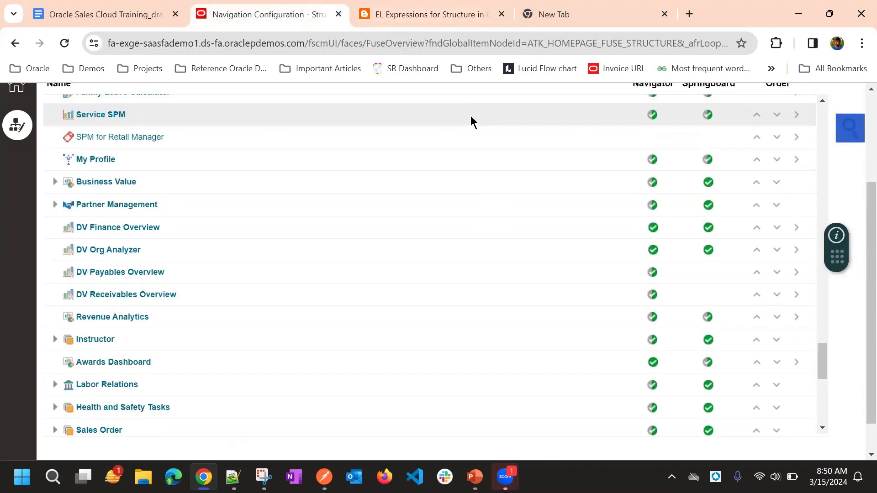
scroll(470, 116, "up", 10)
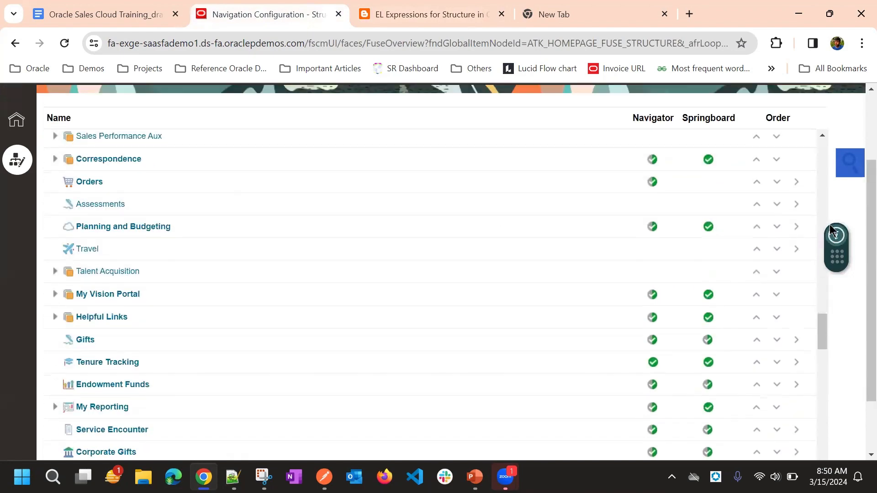
scroll(830, 223, "up", 2)
scroll(393, 196, "down", 1)
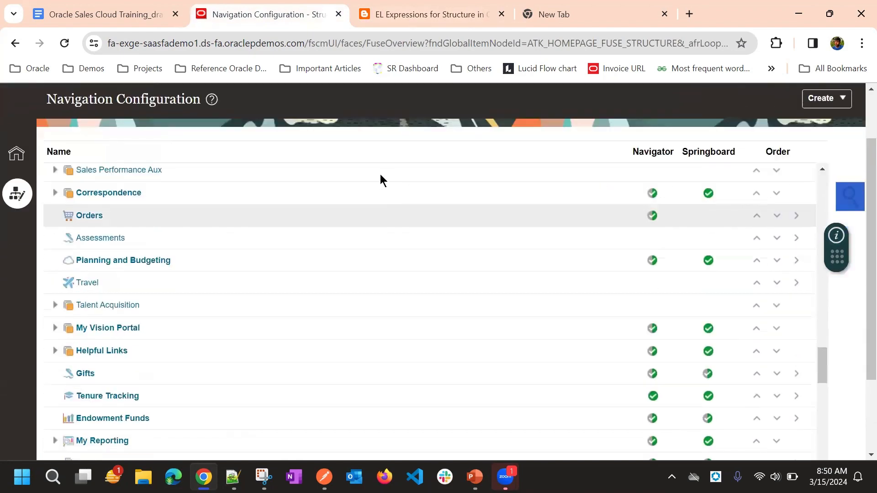
scroll(379, 177, "up", 1)
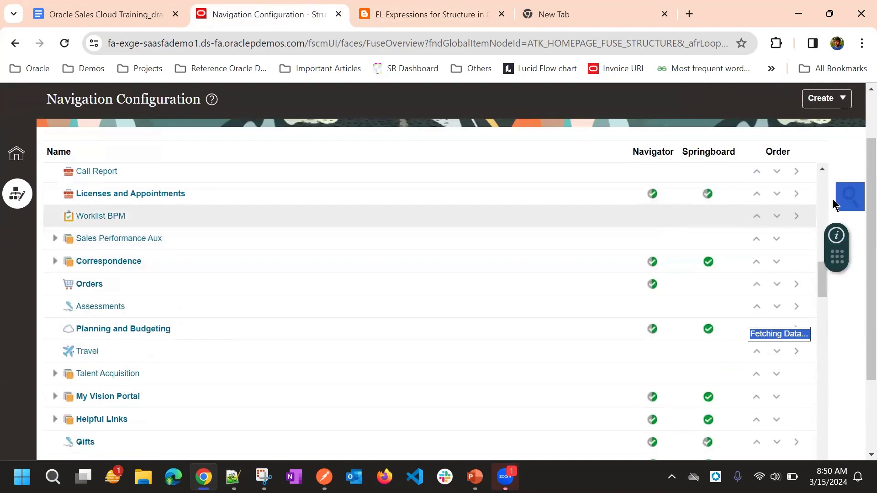
scroll(845, 201, "up", 2)
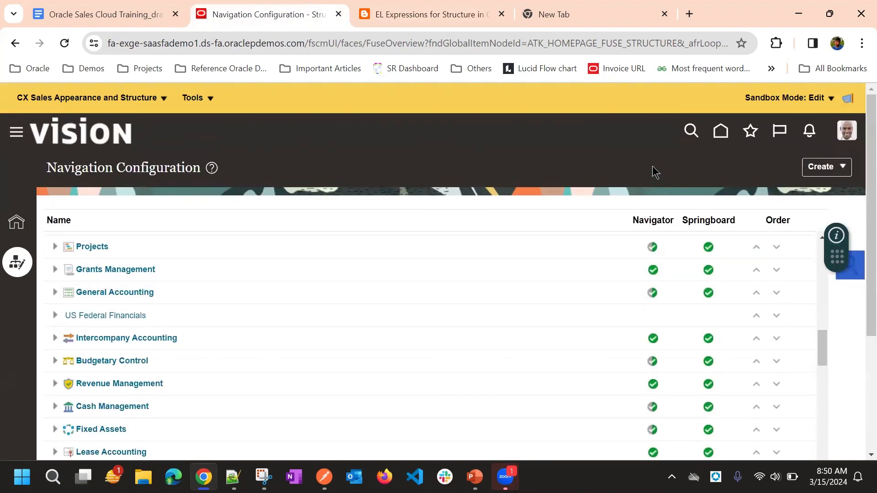
scroll(656, 169, "down", 3)
scroll(265, 192, "up", 1)
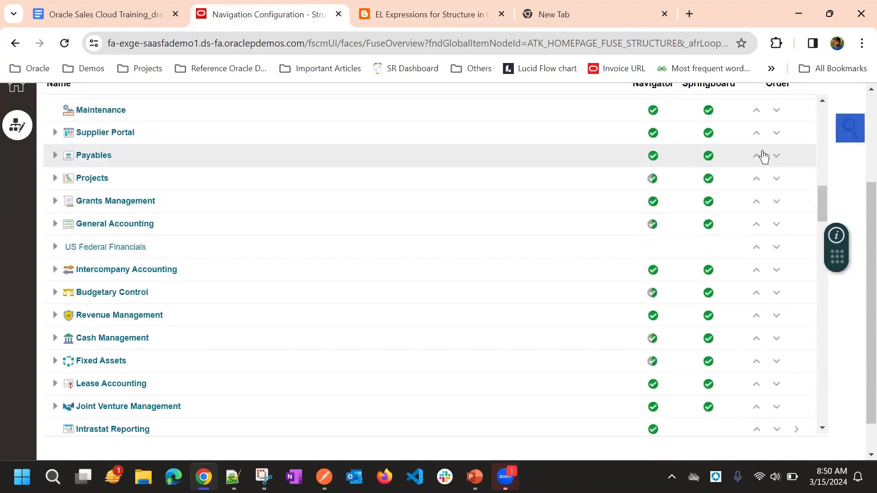
Step: Open the Navigation Configuration page's search pane and search the navigation entries for "account"
left_click(850, 129)
scroll(594, 199, "up", 3)
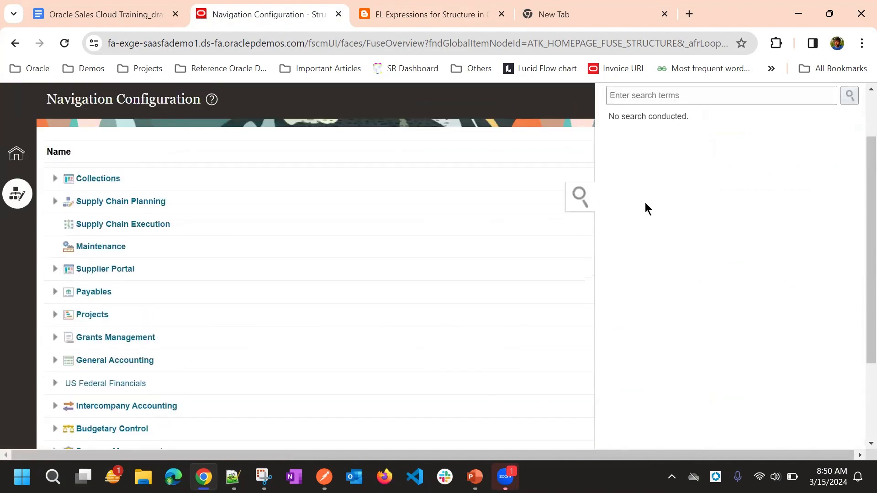
scroll(630, 142, "up", 2)
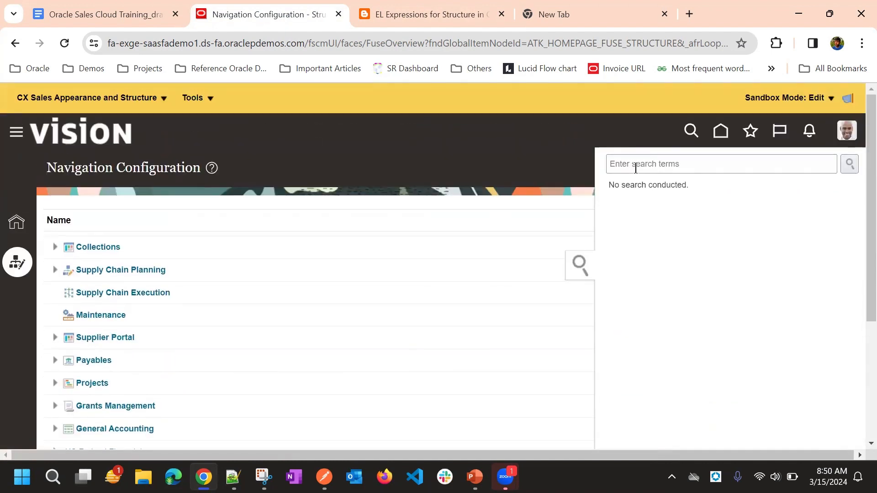
left_click(635, 167)
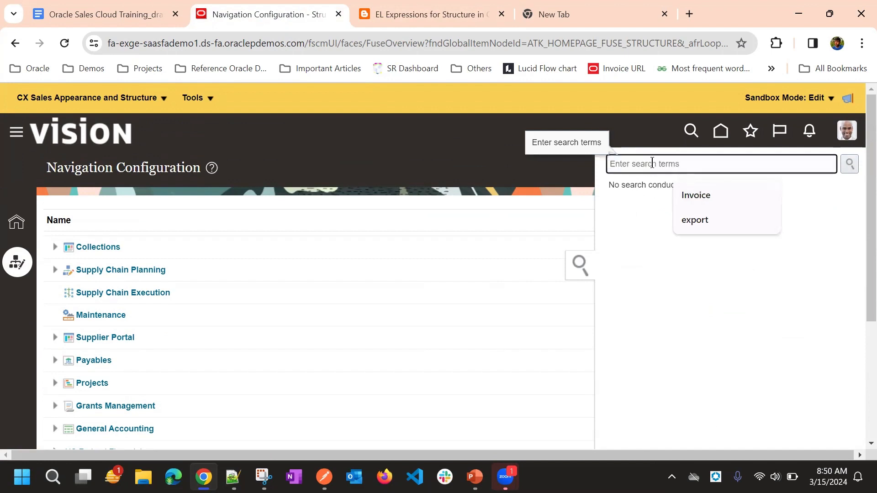
type("ad")
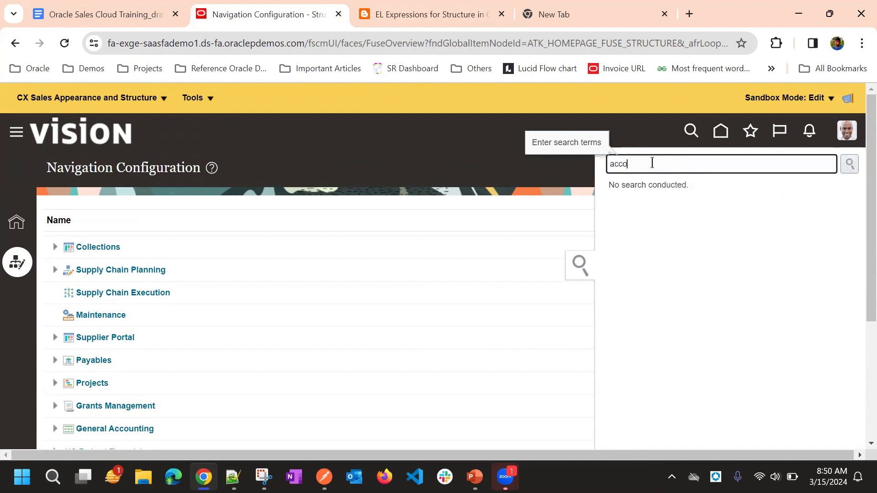
key("Return")
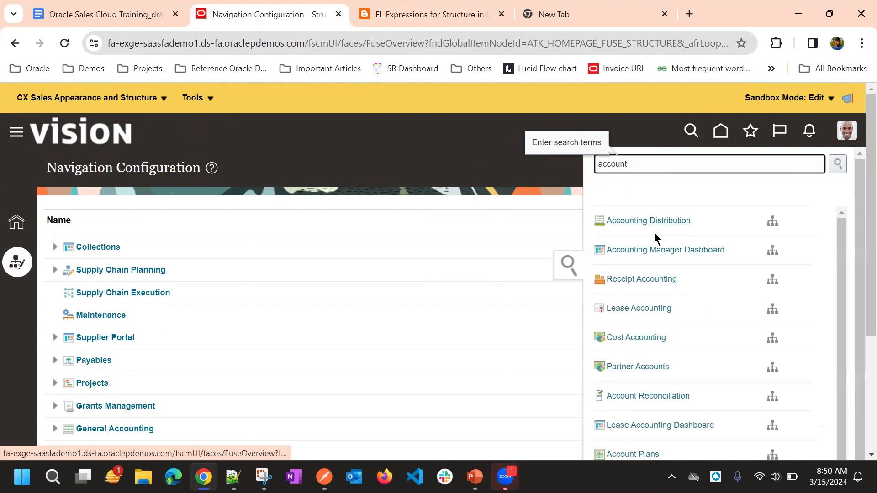
Step: Replace the search term with "google" to find the matching navigation entry
double_click(639, 165)
key("BackSpace")
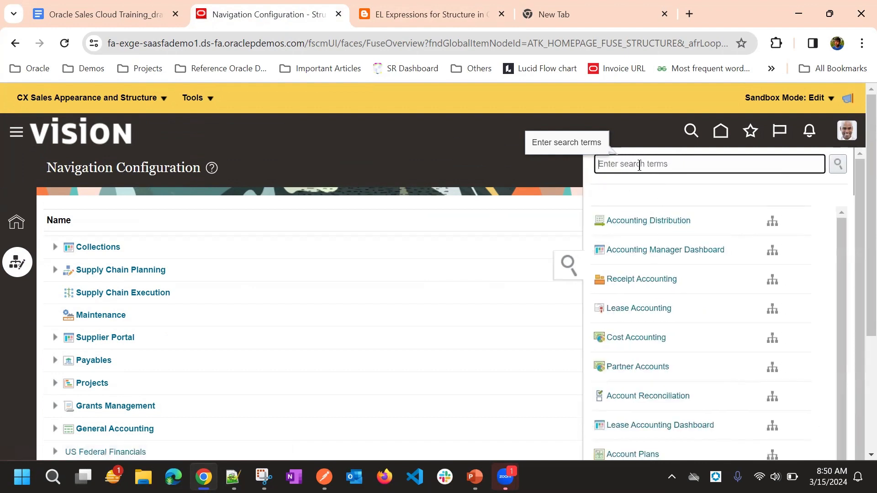
type("google")
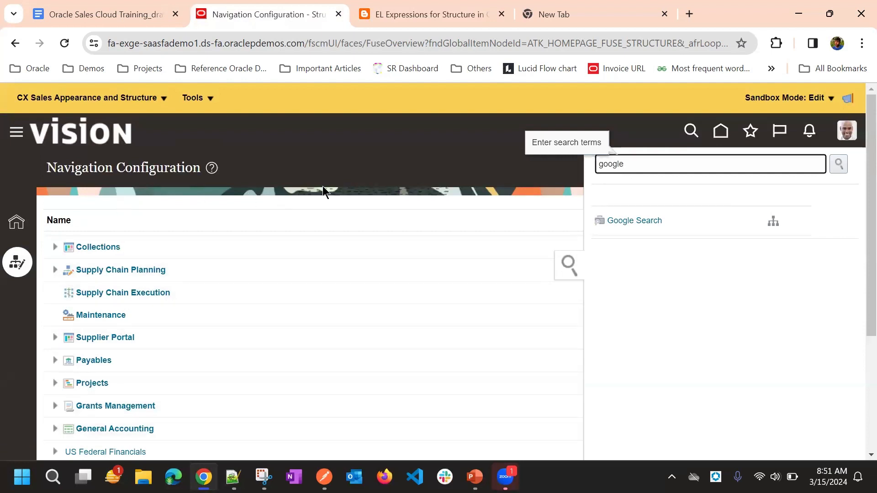
Step: Open Home Configuration and review the visibility and default view settings of the listed infolets
left_click(17, 231)
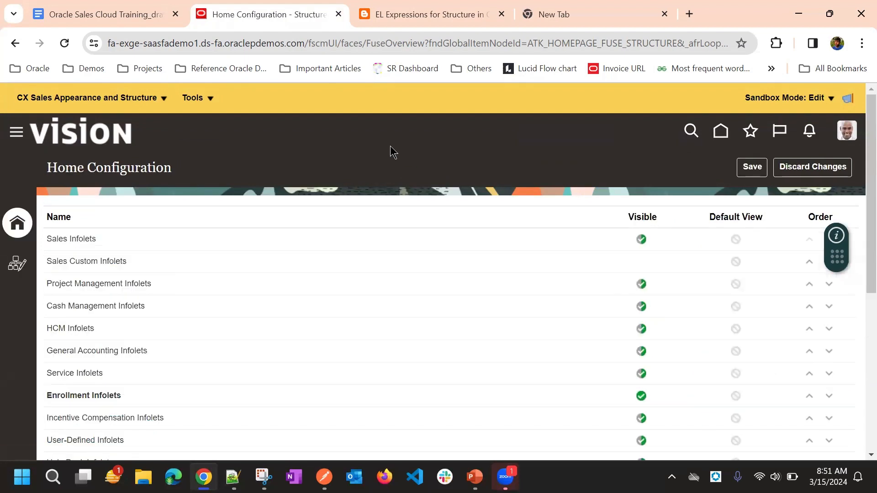
scroll(391, 199, "down", 3)
scroll(302, 274, "up", 3)
scroll(400, 171, "down", 3)
scroll(544, 211, "up", 3)
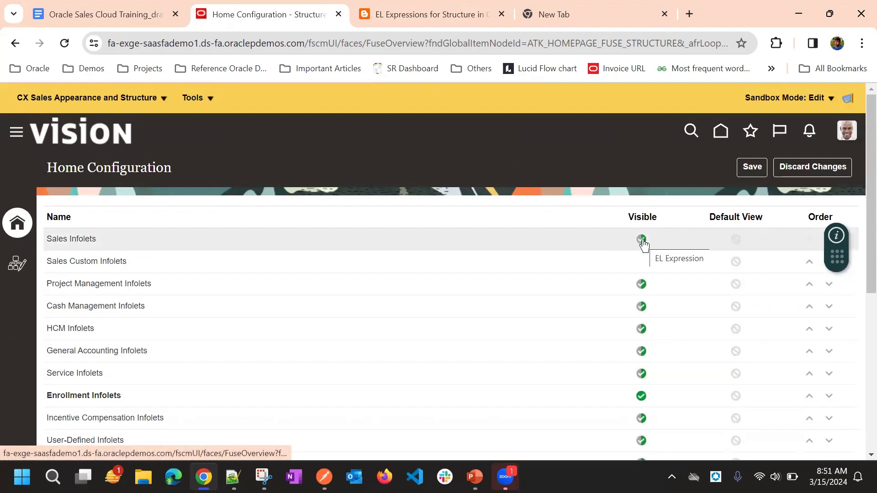
scroll(636, 190, "down", 6)
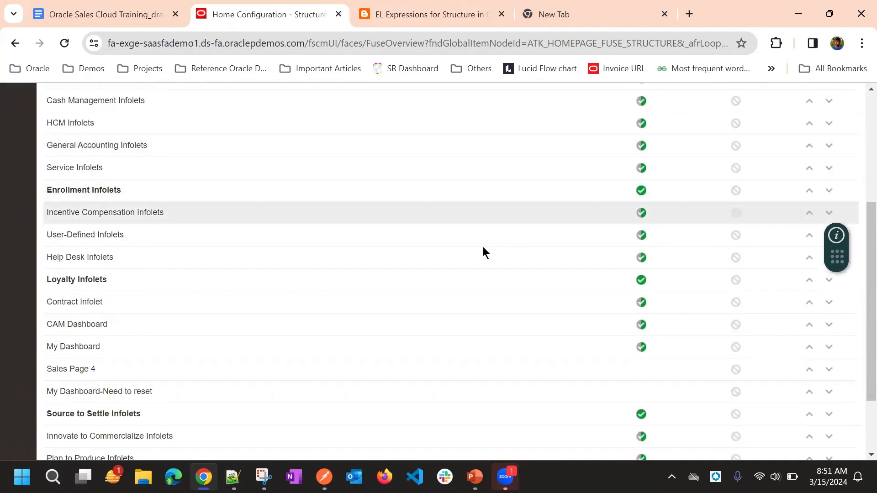
scroll(480, 273, "up", 7)
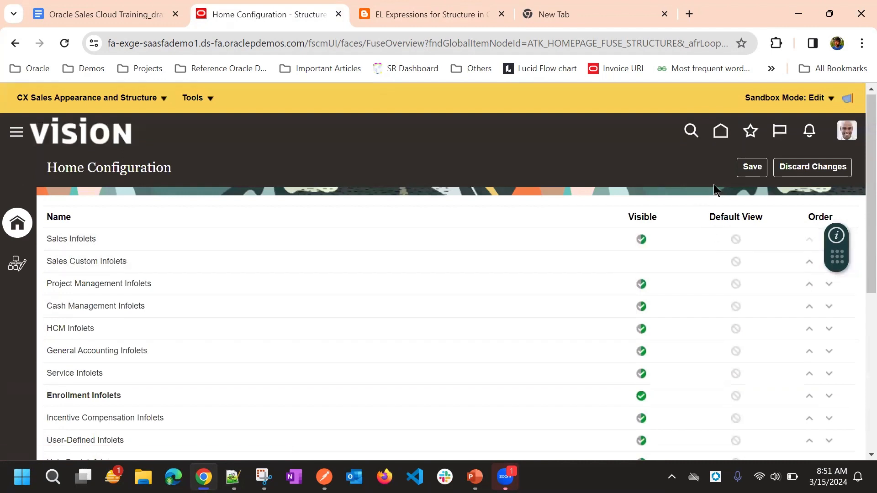
Step: Return to the home page and leave the CX Sales Appearance and Structure sandbox
left_click(721, 132)
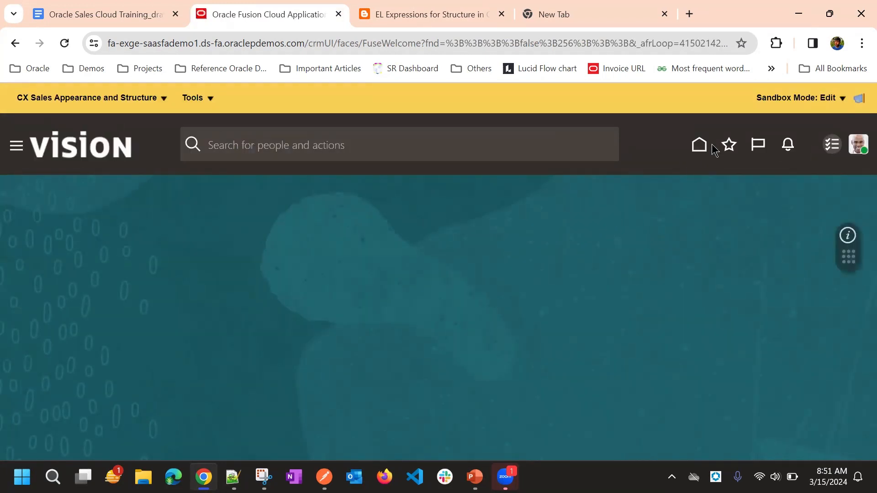
left_click(700, 145)
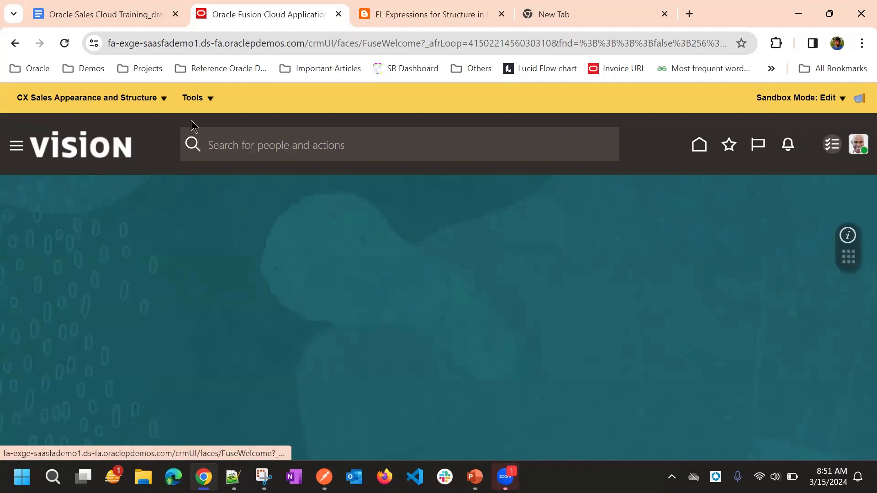
left_click(23, 102)
left_click(45, 160)
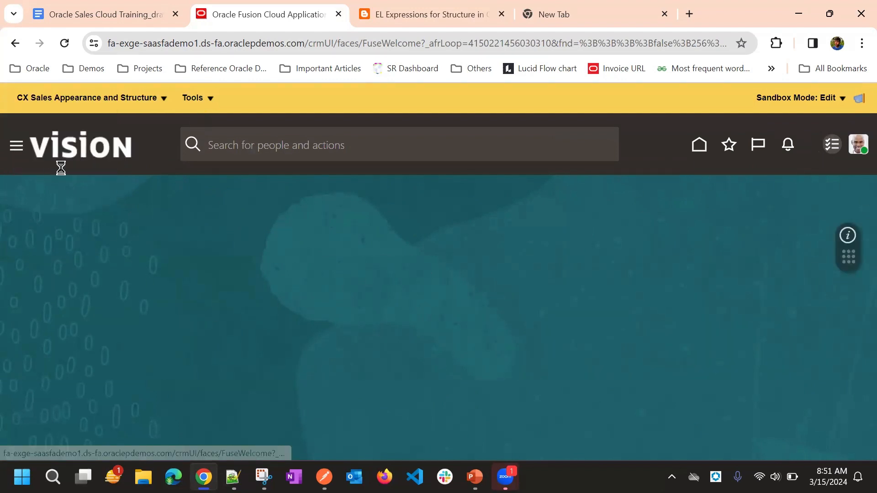
left_click(551, 292)
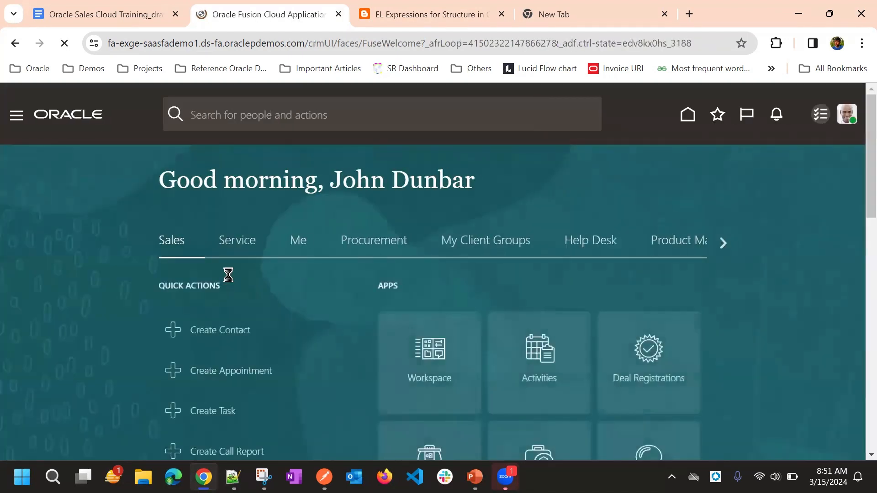
Step: Review the home page sections below the apps: Things to Finish, News and Announcements, and Analytics
scroll(525, 186, "down", 6)
scroll(525, 185, "down", 10)
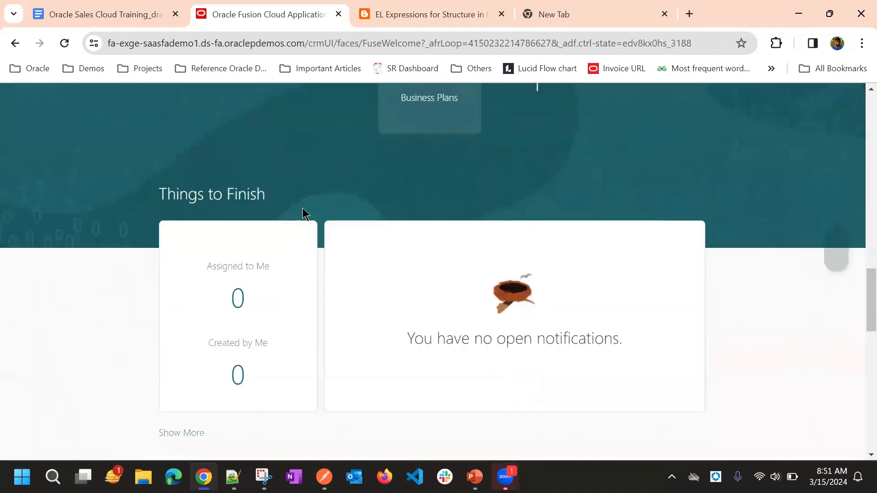
scroll(303, 212, "up", 5)
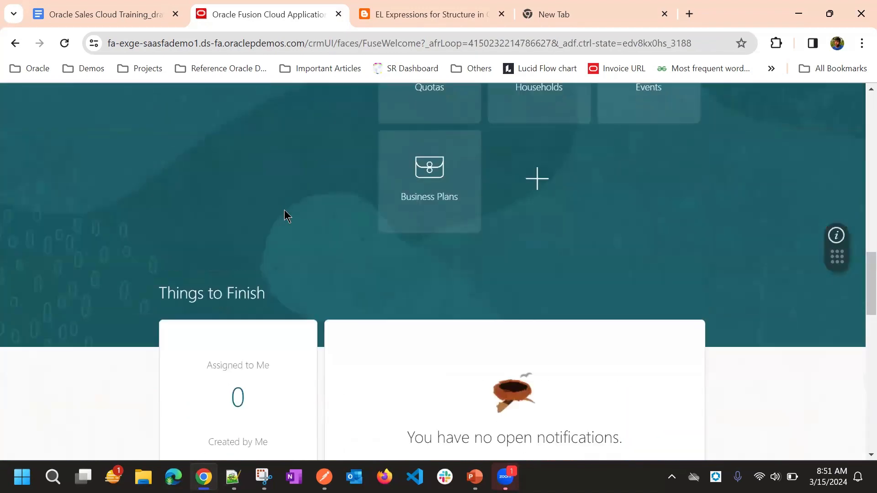
scroll(280, 198, "down", 5)
scroll(216, 170, "up", 5)
scroll(356, 237, "up", 4)
scroll(268, 233, "down", 12)
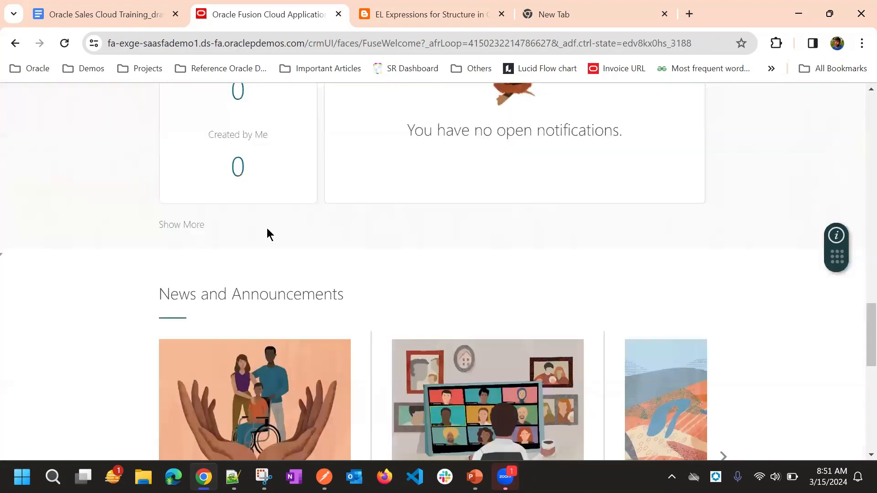
scroll(265, 234, "up", 6)
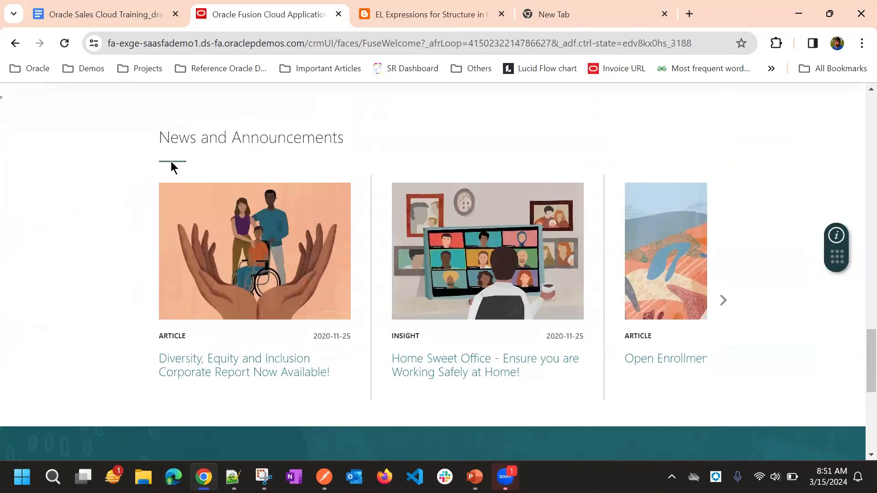
scroll(317, 143, "down", 6)
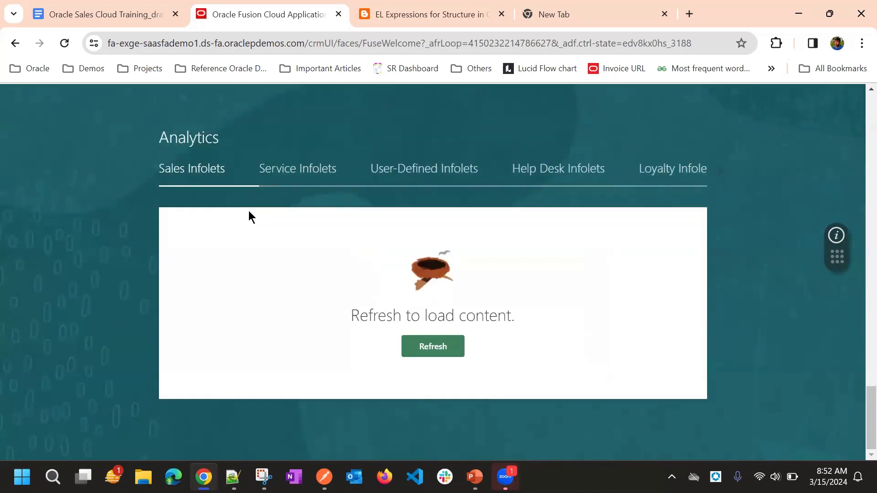
Step: Examine the infolet categories under Analytics, refresh the Sales Infolets content, and return to the home page's apps
left_click_drag(162, 137, 235, 147)
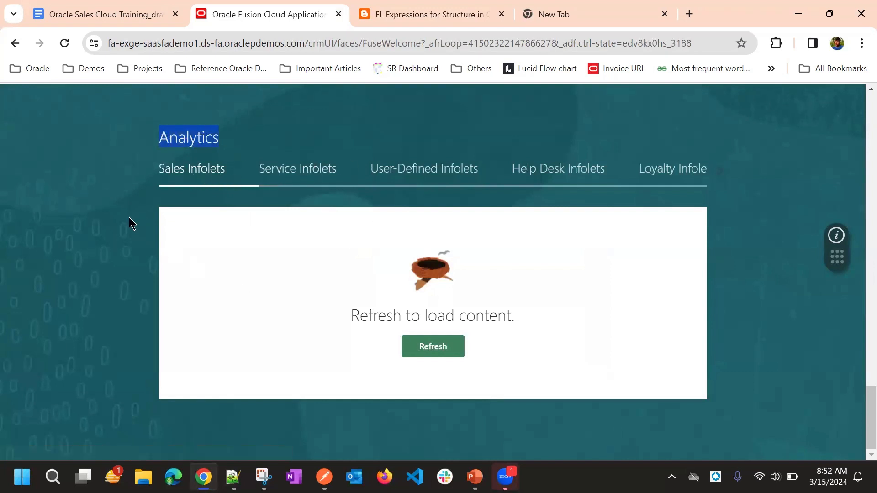
scroll(132, 223, "up", 3)
left_click(301, 251)
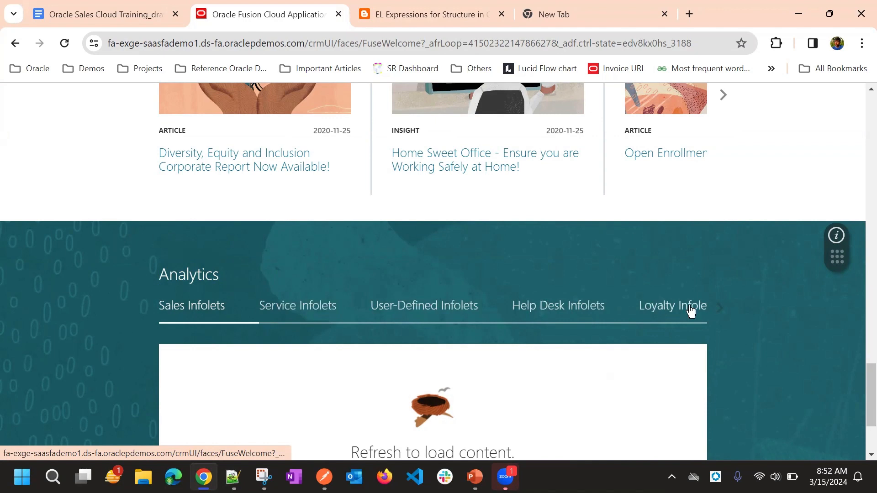
scroll(690, 272, "down", 1)
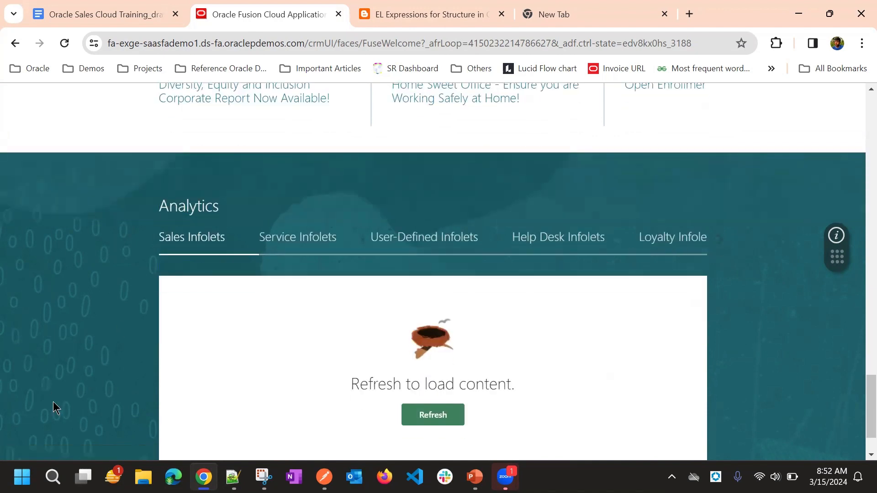
scroll(475, 329, "down", 1)
left_click(446, 346)
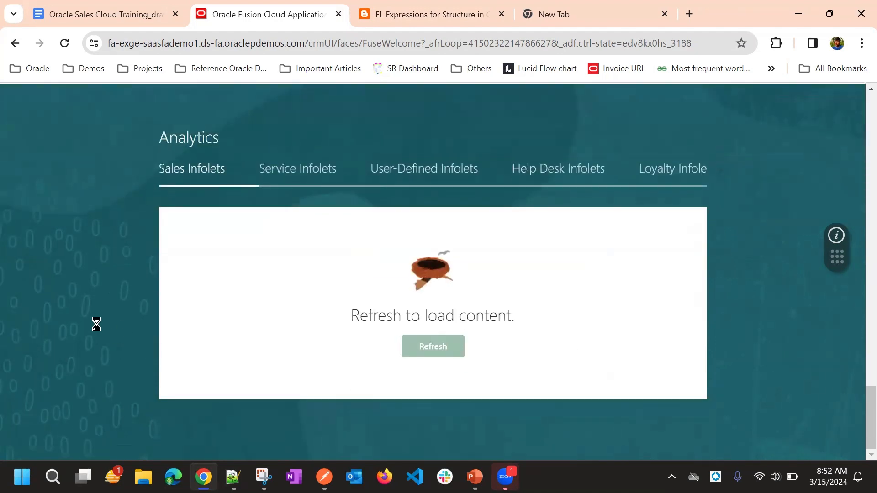
scroll(171, 251, "up", 10)
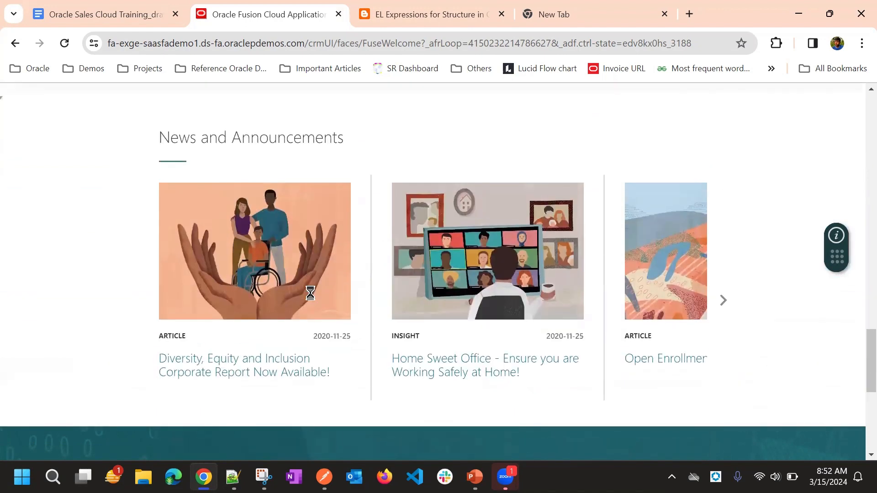
scroll(468, 233, "up", 10)
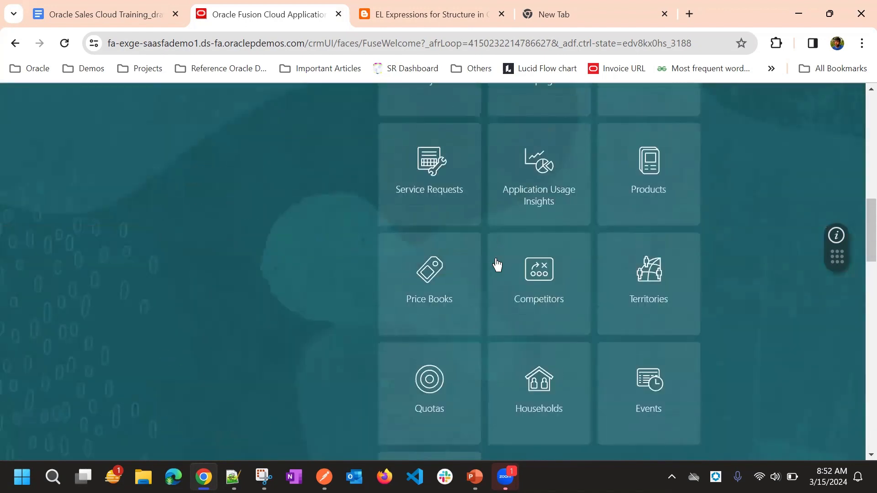
scroll(280, 342, "up", 7)
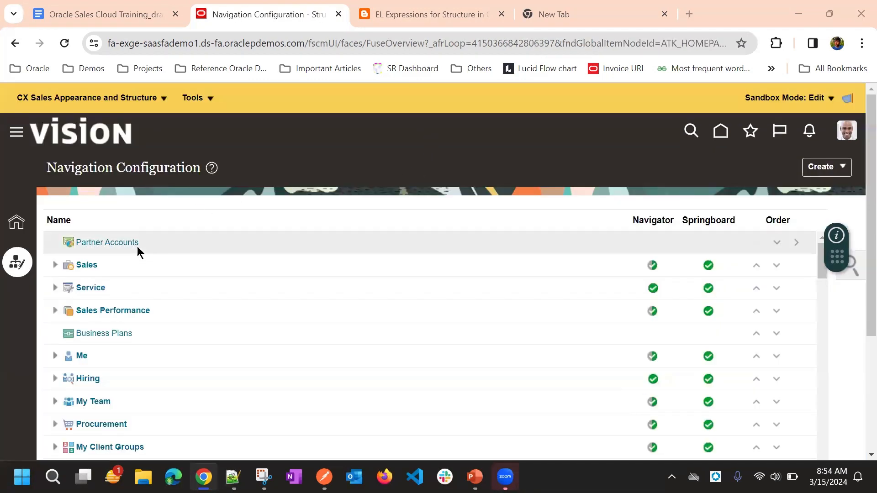
Step: Inspect the settings of the Sales group and its Workspace page entry in Navigation Configuration, closing both without saving
left_click(93, 270)
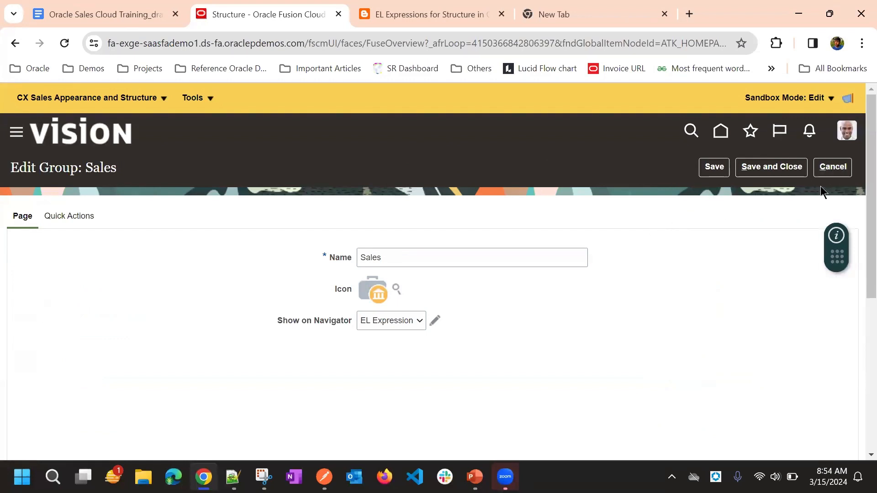
left_click(833, 169)
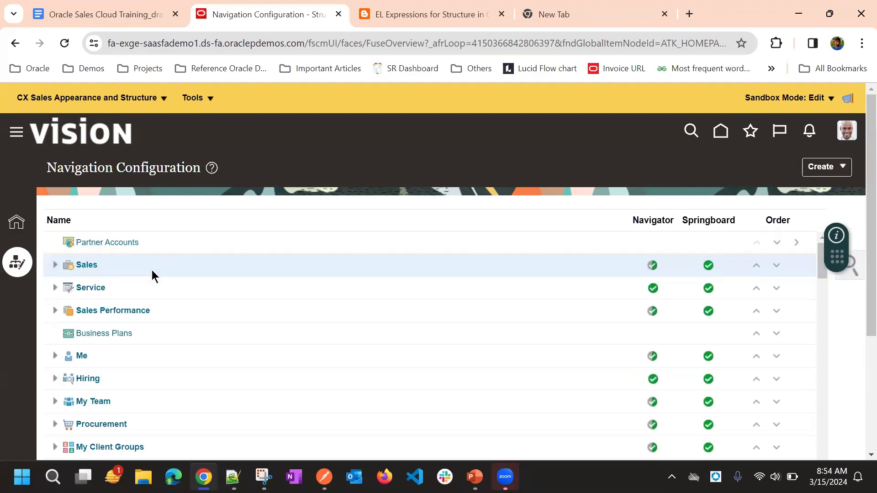
left_click(55, 266)
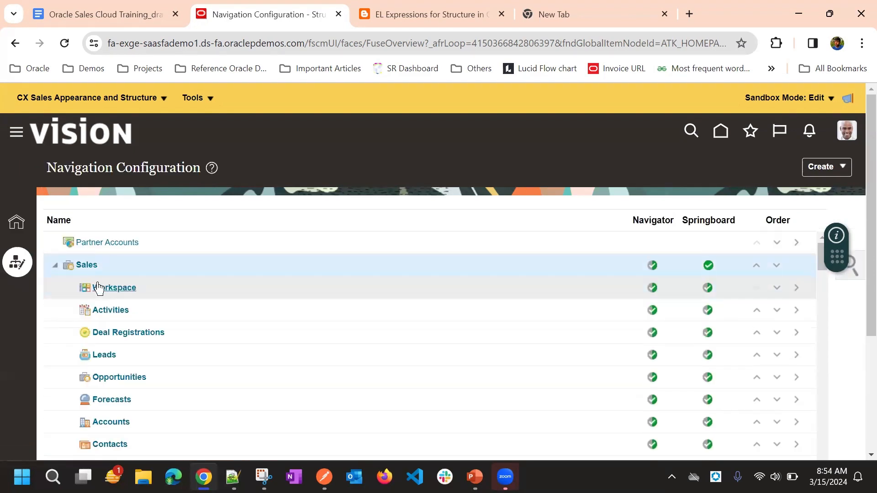
left_click(110, 294)
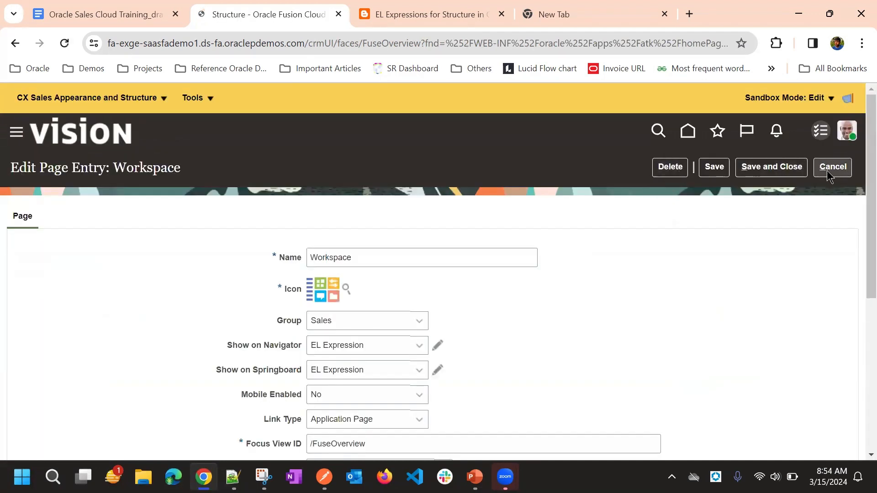
left_click(836, 171)
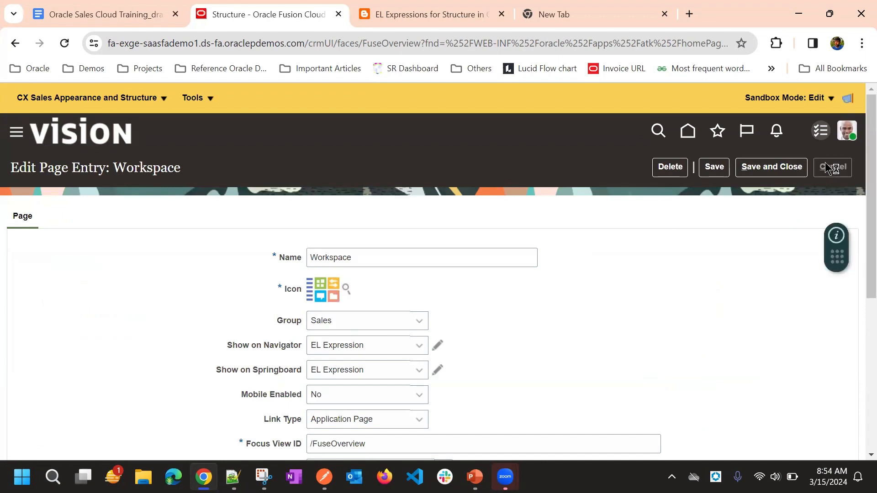
Step: Open the Leads page entry in the Sales group and create a duplicate of it
scroll(536, 185, "down", 5)
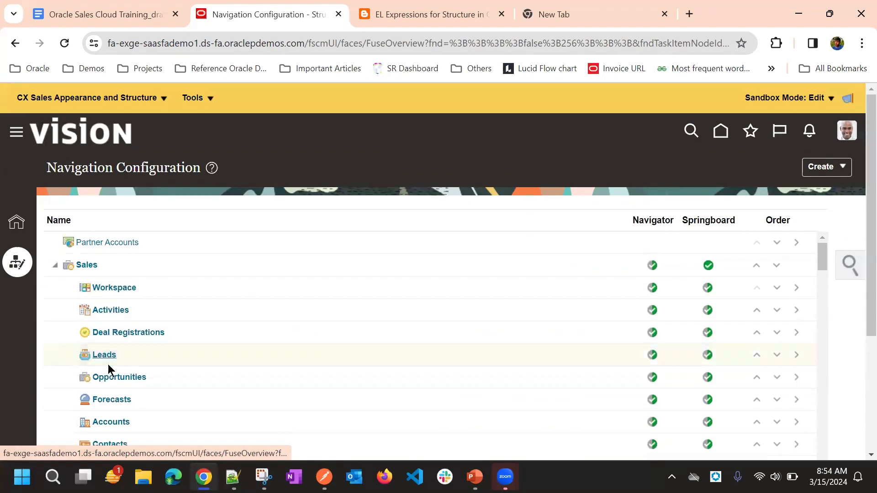
left_click(104, 355)
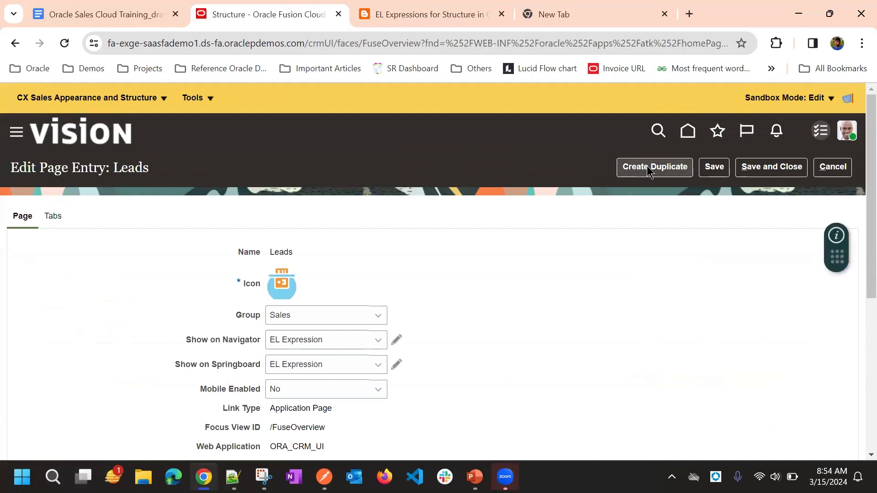
left_click(647, 166)
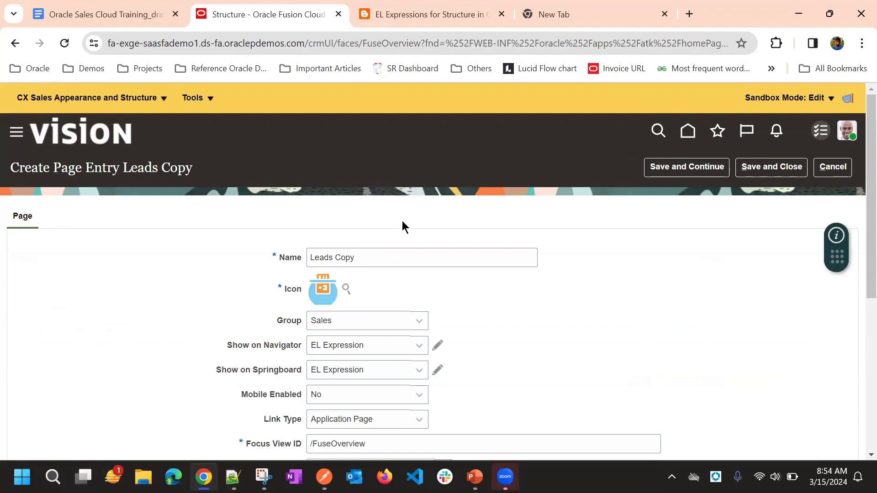
Step: Name the duplicated page entry Sales Leads, save it with the option to continue editing, and review its fields
left_click_drag(366, 262, 334, 258)
key("BackSpace")
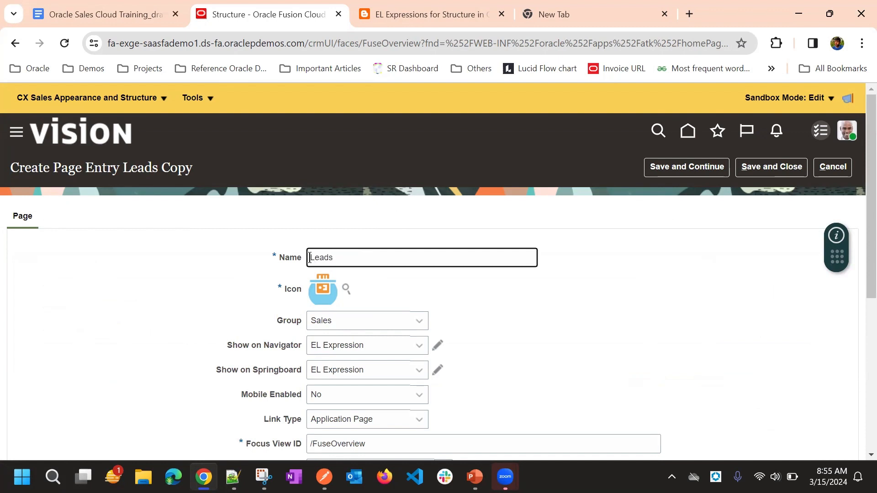
type("Sales")
left_click(686, 167)
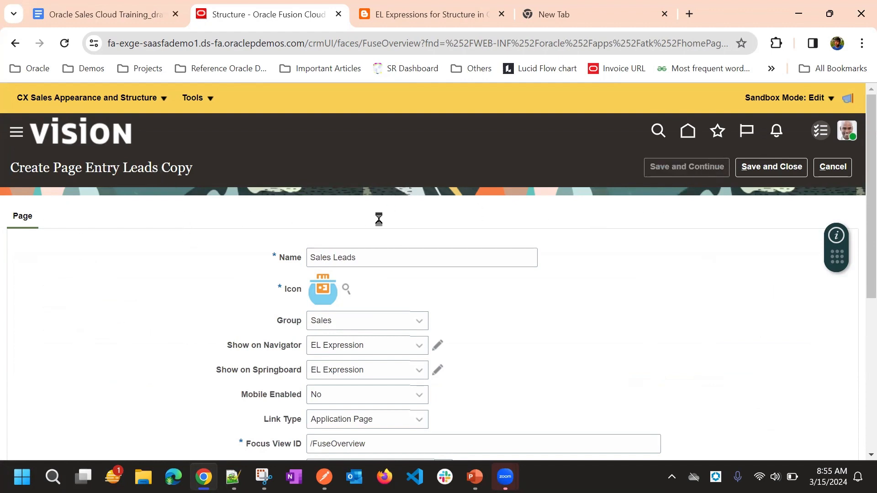
scroll(434, 210, "down", 6)
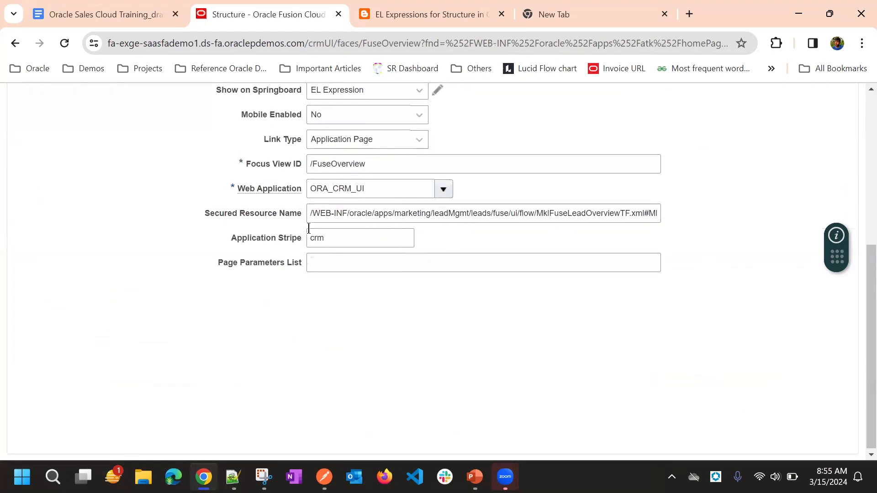
scroll(309, 228, "up", 3)
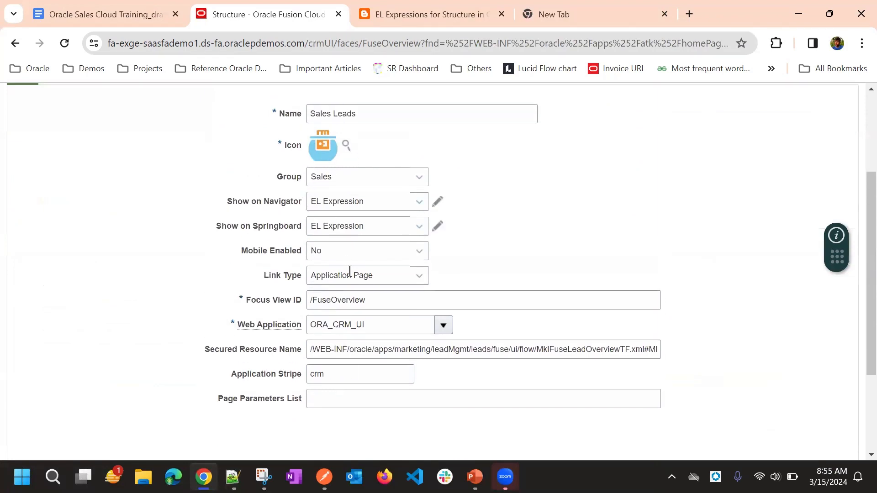
scroll(521, 190, "up", 3)
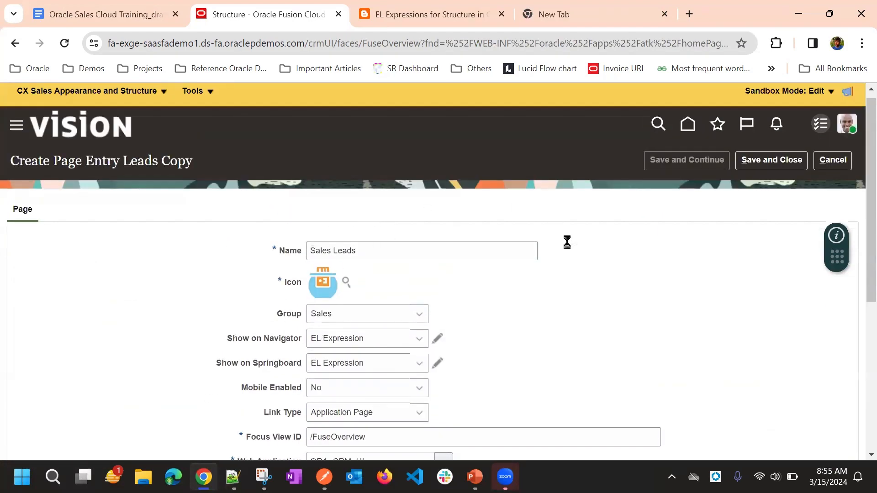